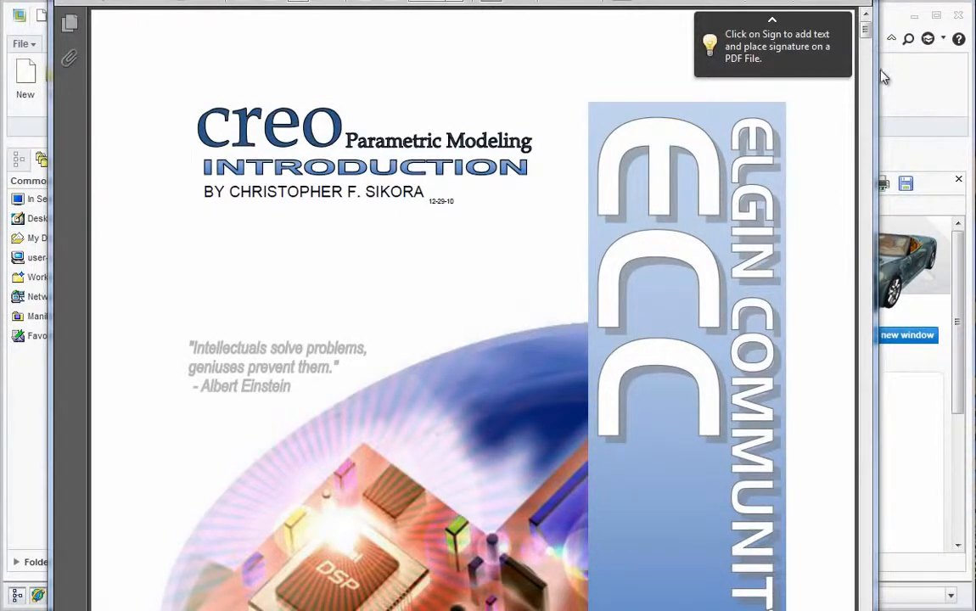
Step: Look up the page 17 rectangle sketch instructions for exercise E1 in the Creo Parametric Modeling PDF
left_click_drag(864, 28, 863, 157)
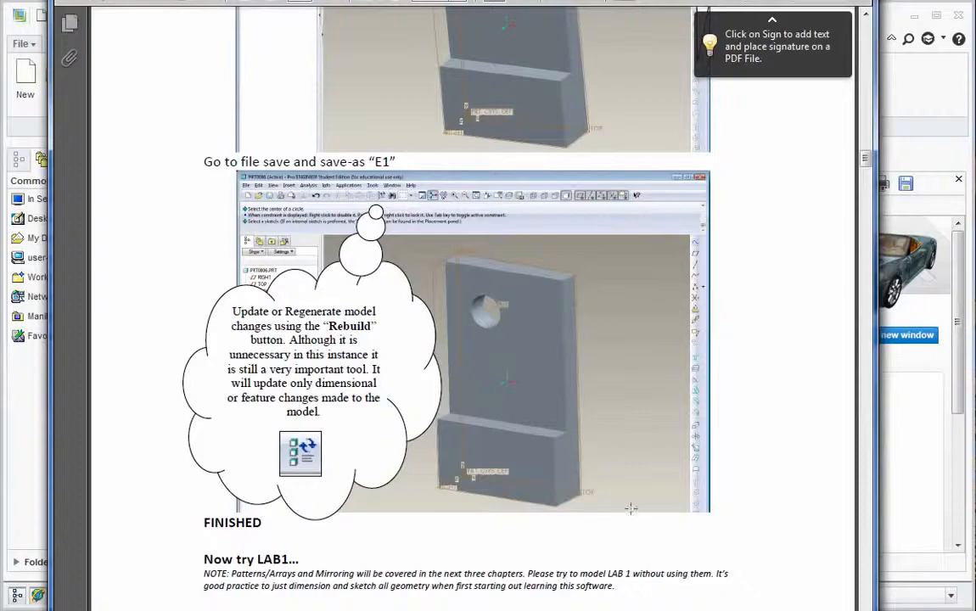
left_click_drag(865, 166, 868, 139)
left_click_drag(710, 266, 728, 538)
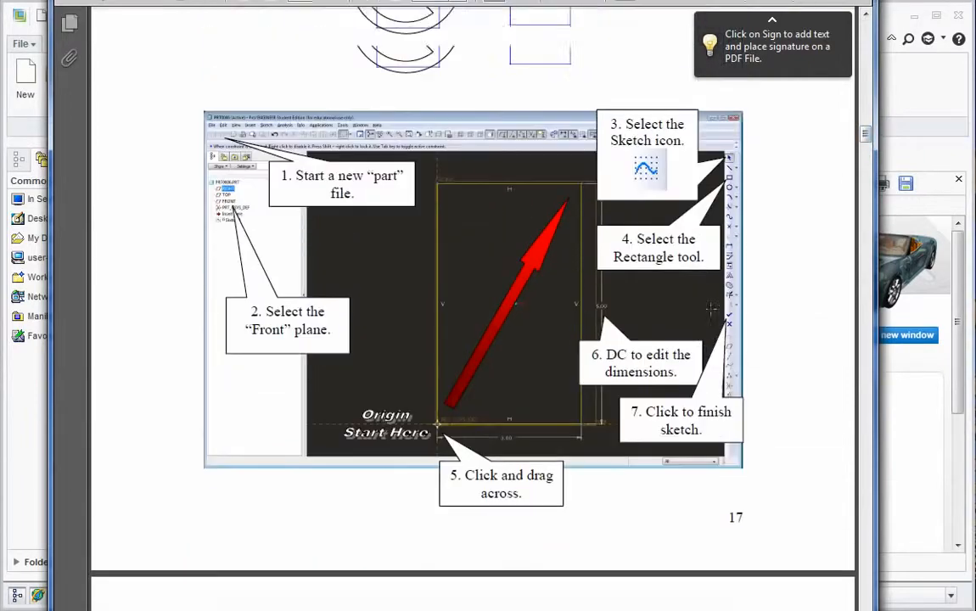
Step: Switch to Creo Parametric, close the welcome web page and create a solid part named E1 using the default template
left_click(925, 435)
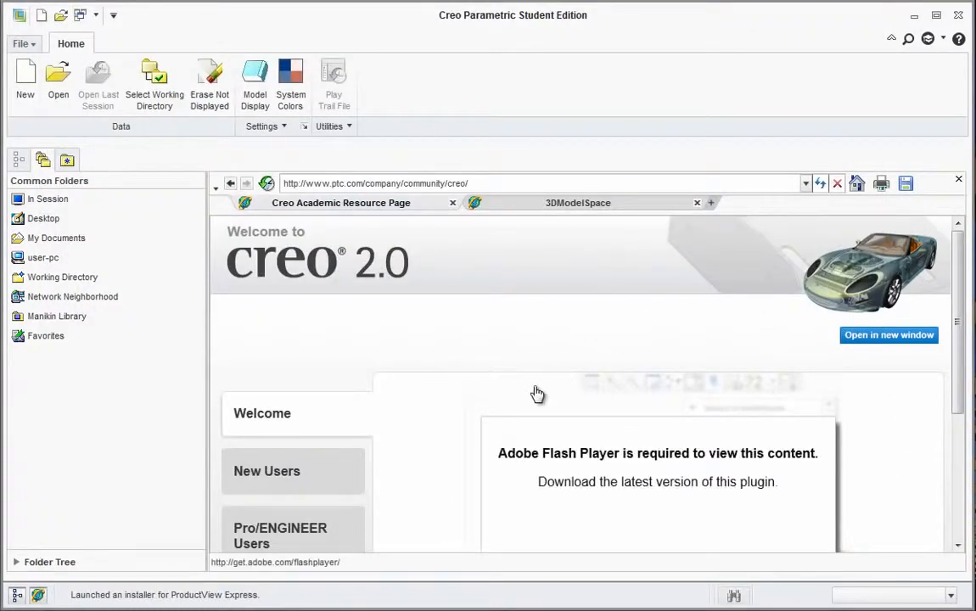
left_click(958, 182)
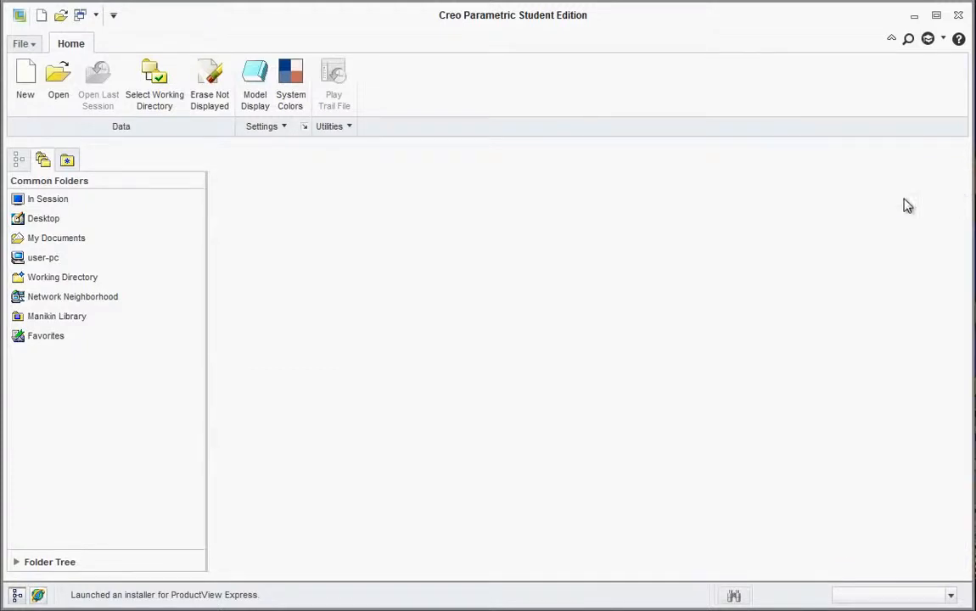
left_click(25, 81)
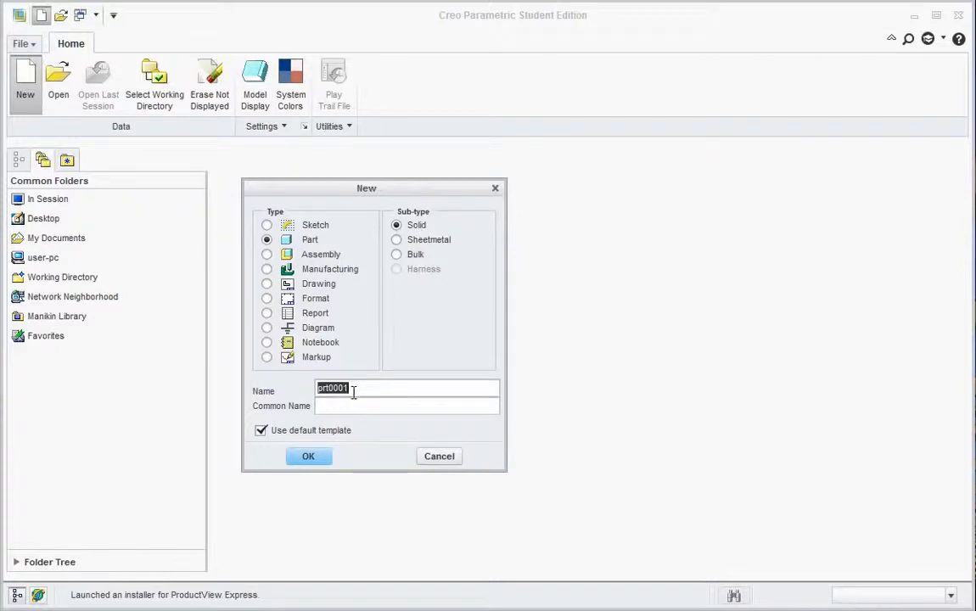
type("E1")
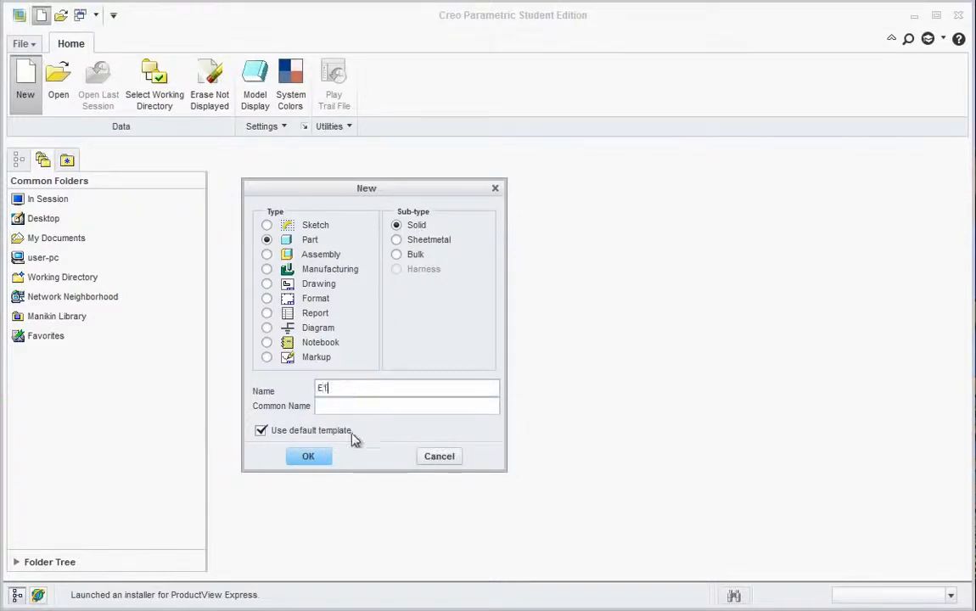
left_click(309, 456)
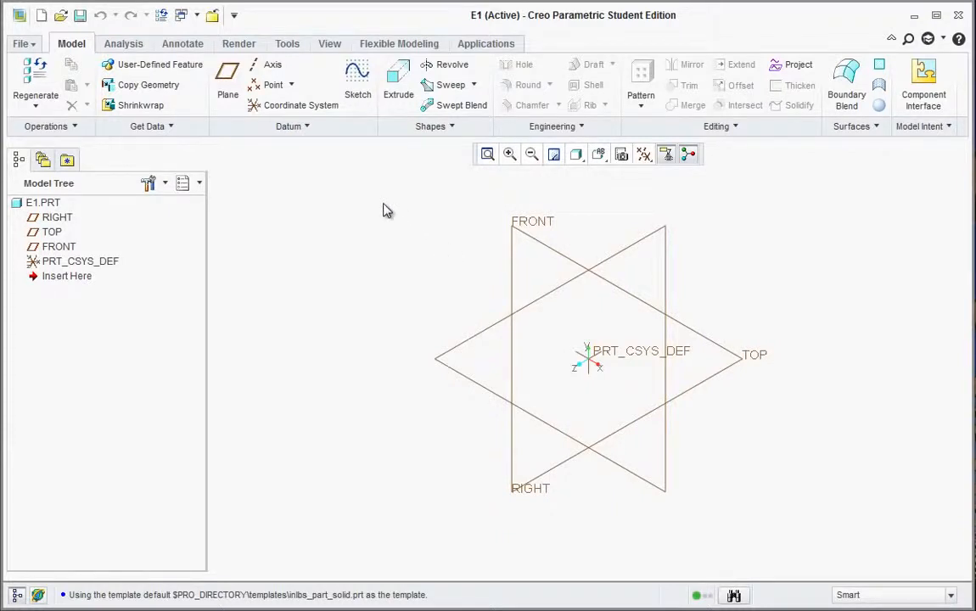
Step: Open the Creo Parametric options and go through the environment, color and model display categories to the entity display settings
left_click(22, 45)
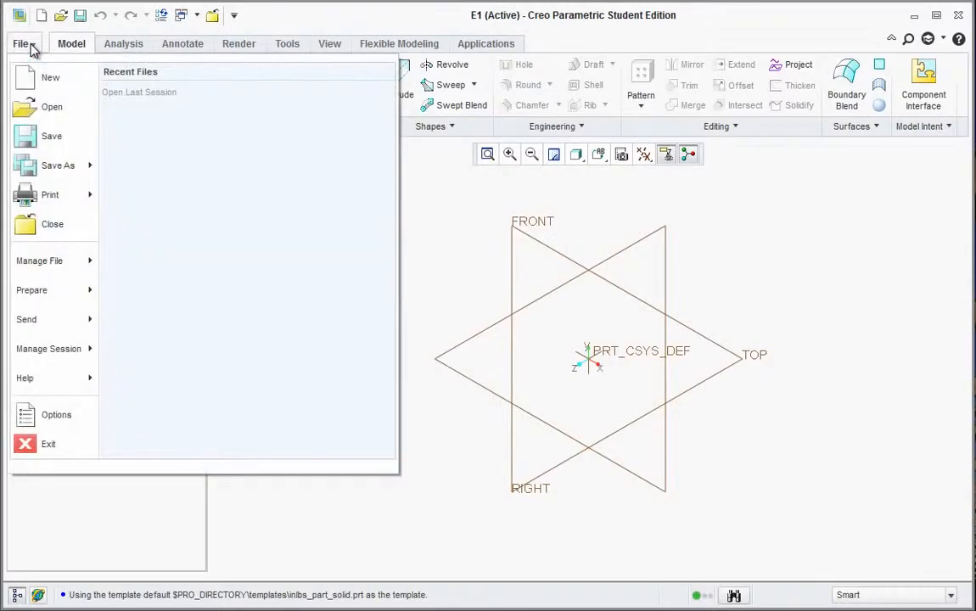
left_click(57, 415)
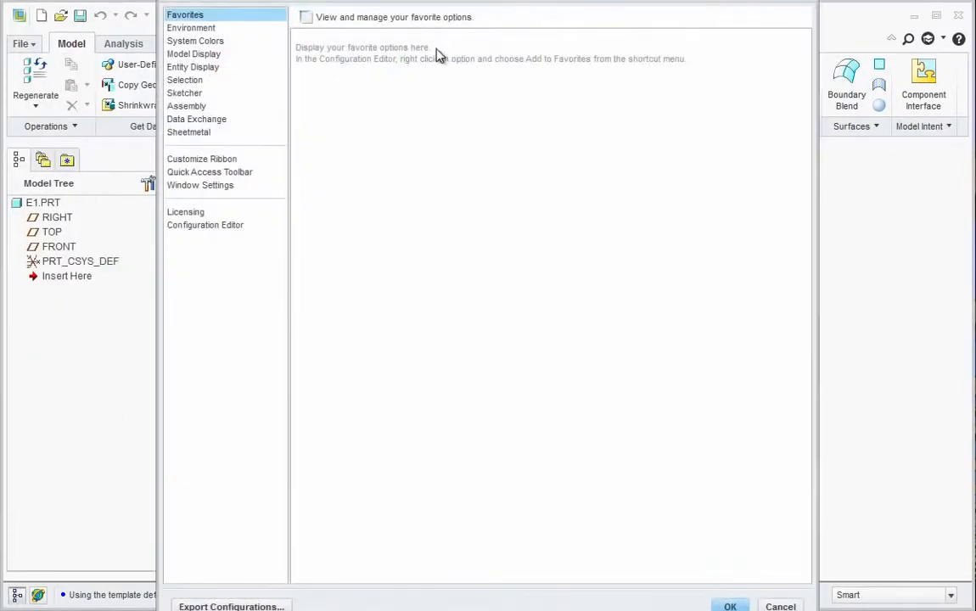
left_click_drag(446, 41, 442, 28)
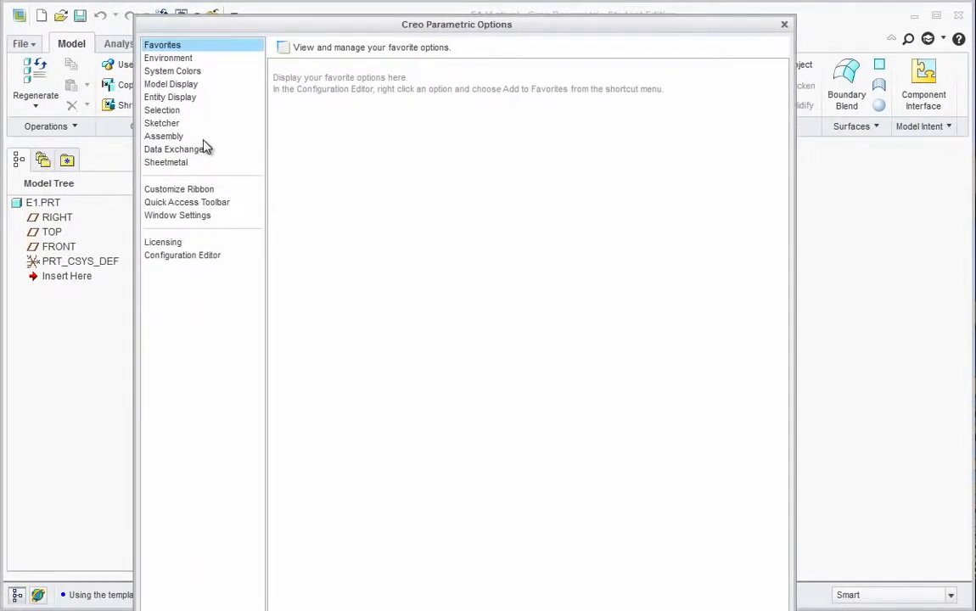
left_click(174, 59)
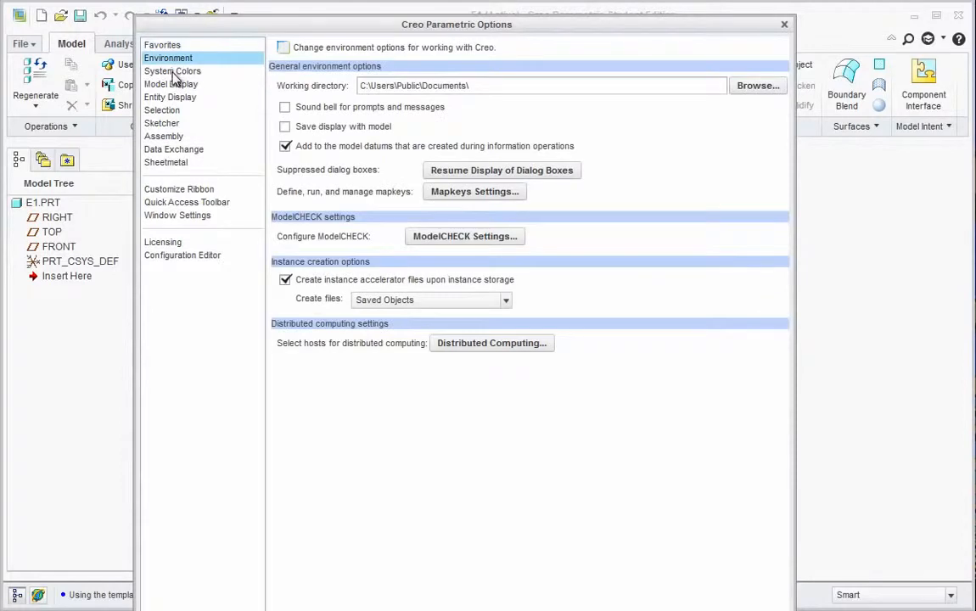
left_click(173, 72)
left_click(175, 86)
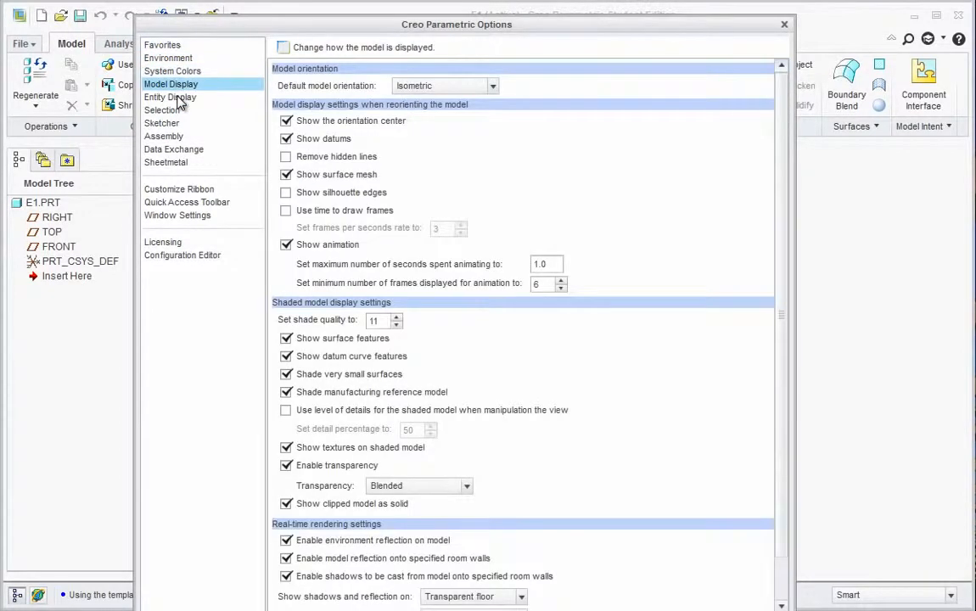
left_click(174, 98)
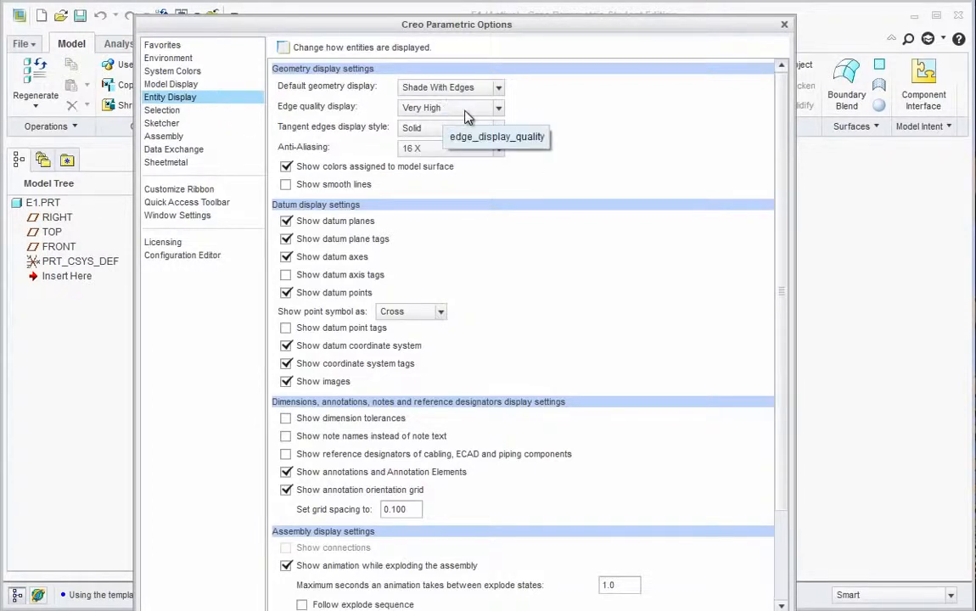
Step: Check the available edge quality and anti-aliasing levels, and turn on the display of smooth lines
left_click(499, 116)
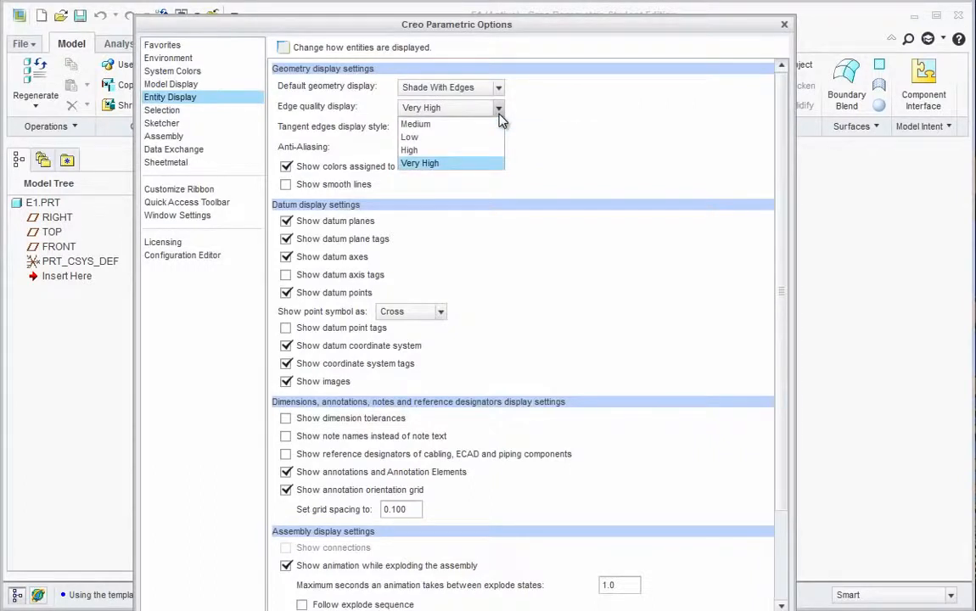
left_click(500, 117)
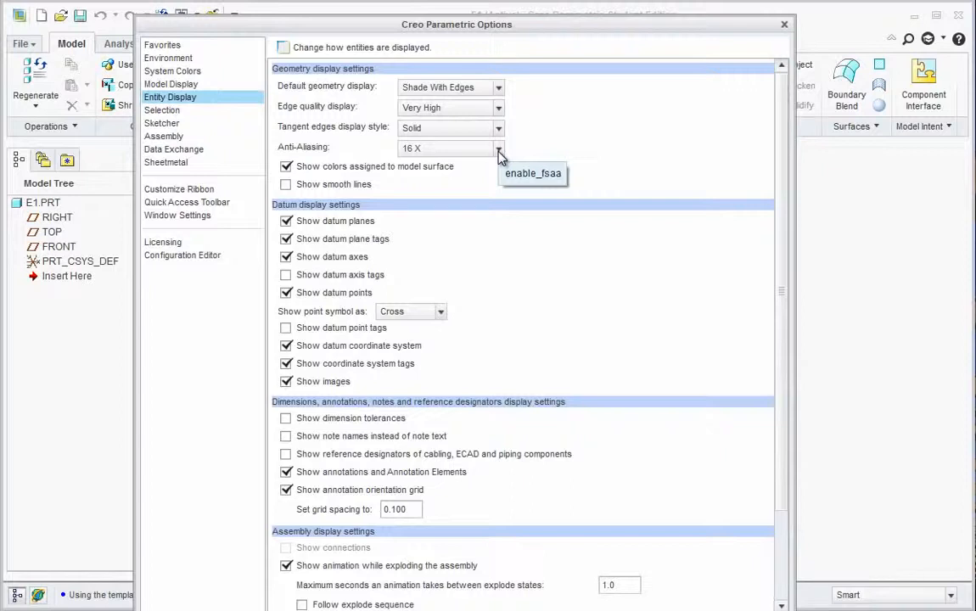
left_click(499, 151)
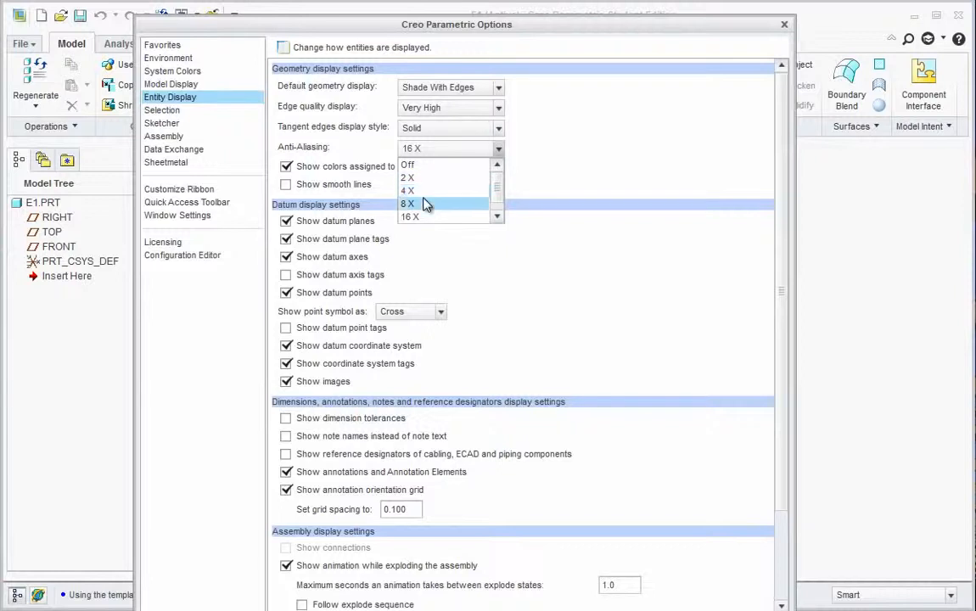
left_click(499, 147)
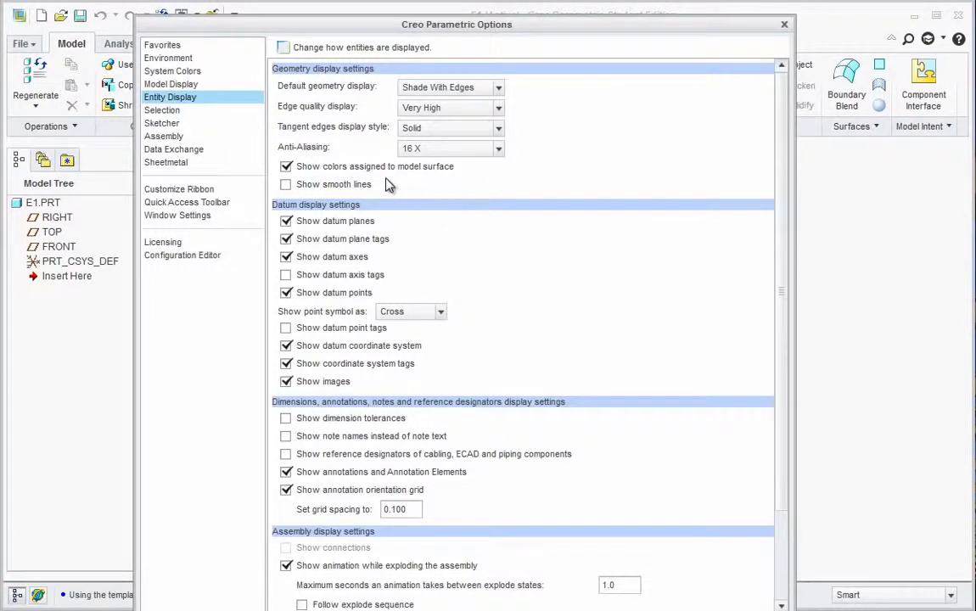
left_click(450, 149)
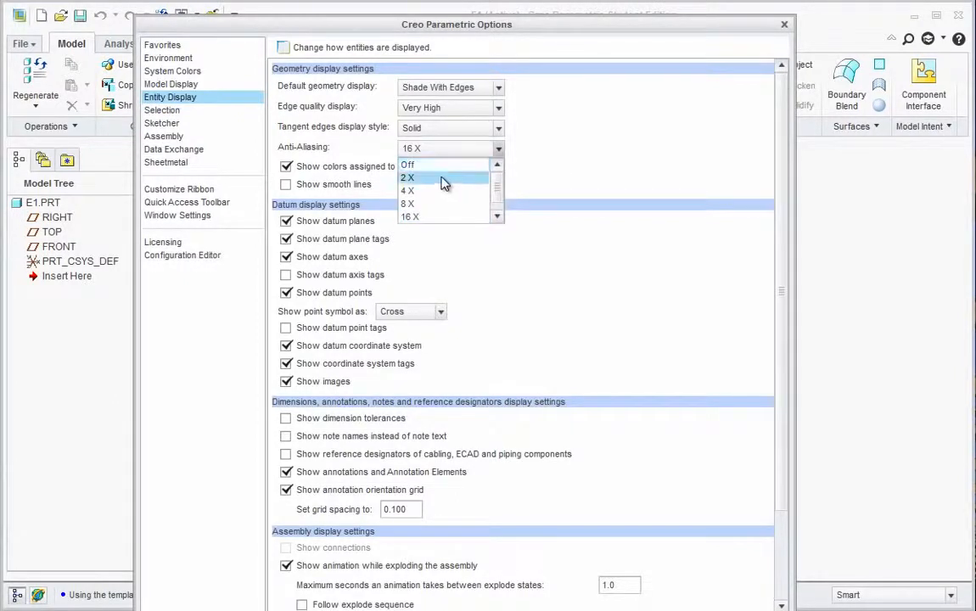
left_click(499, 150)
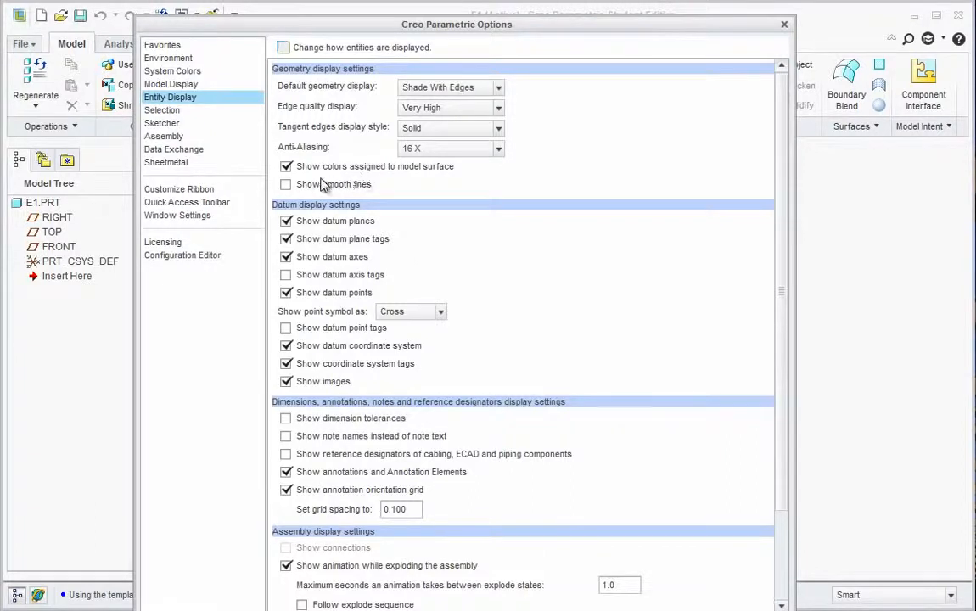
left_click(286, 185)
Step: In the model display settings, check the default orientation choices and set the shade quality to 10
left_click(172, 85)
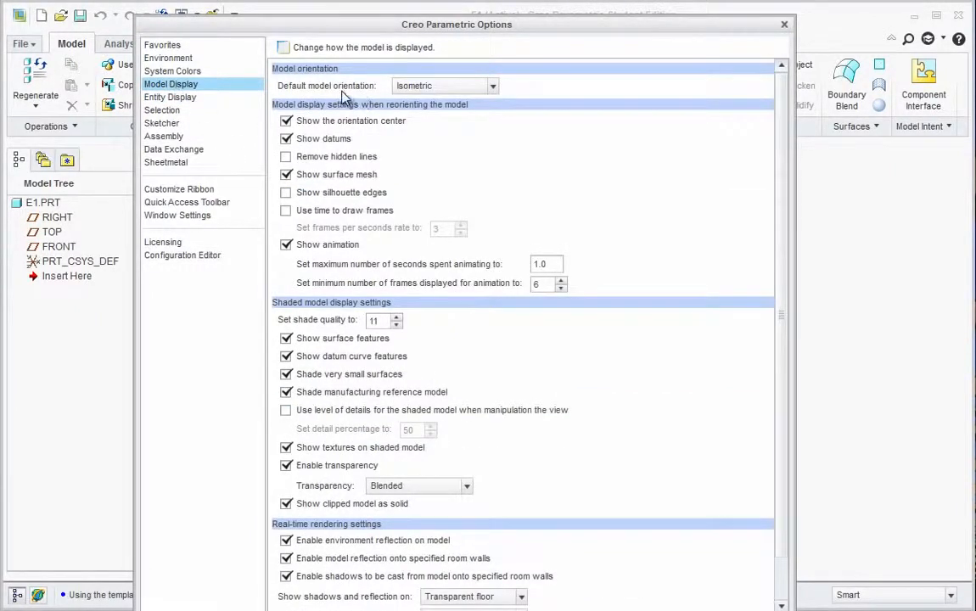
left_click(493, 86)
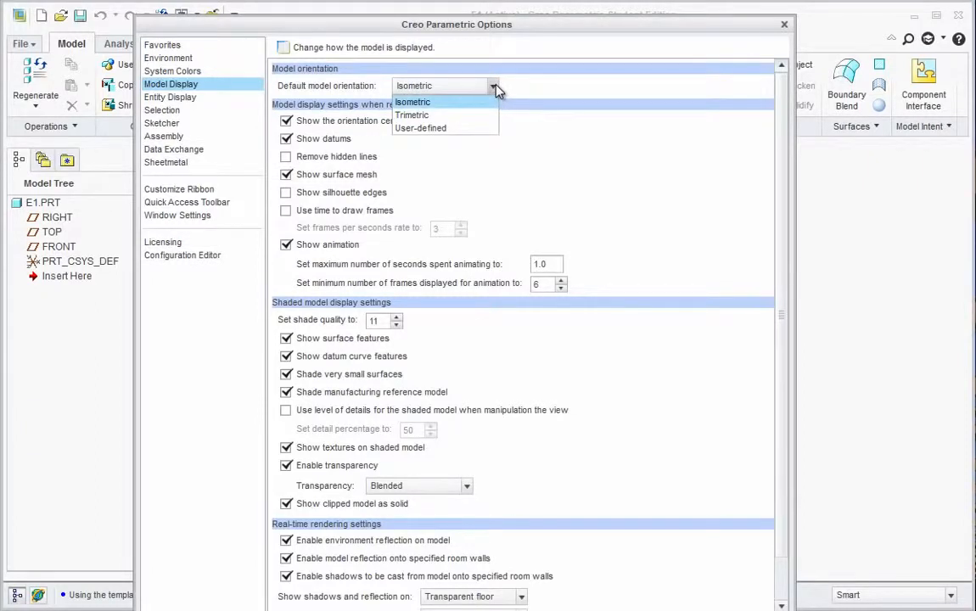
left_click(493, 86)
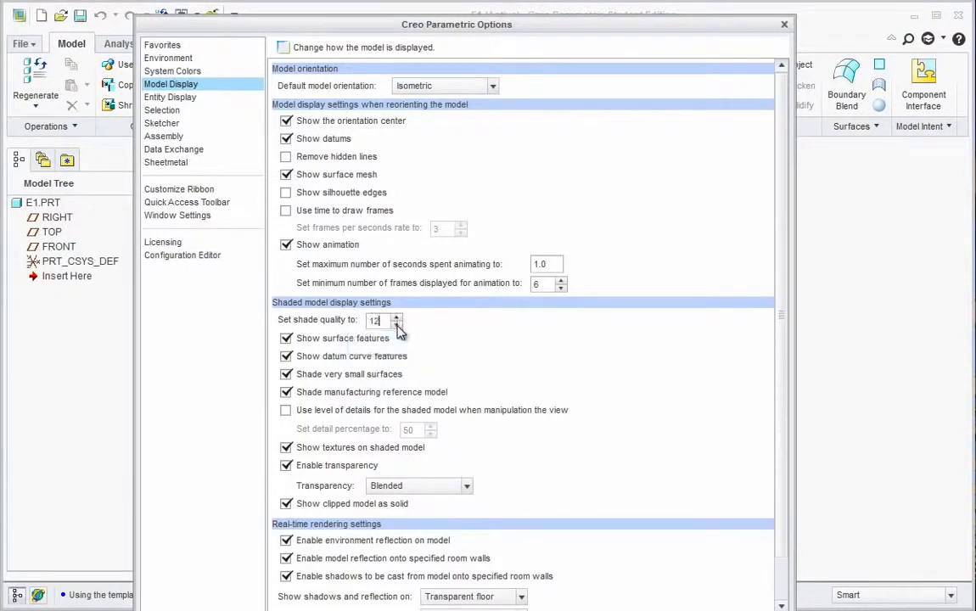
left_click(396, 323)
Step: Apply the changed options and save them to the configuration file config.pro in the Public Documents folder
left_click_drag(286, 24, 308, 0)
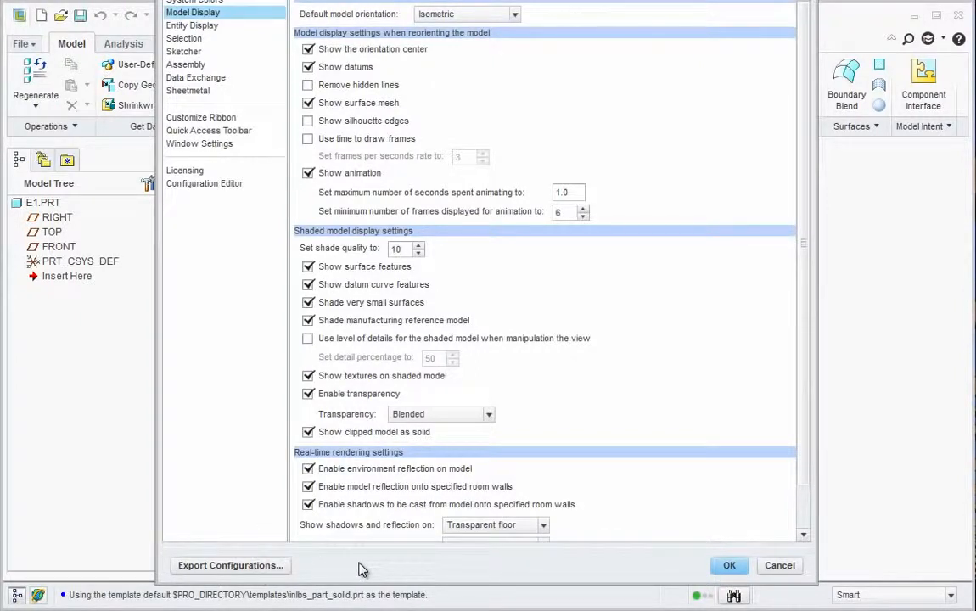
left_click(728, 567)
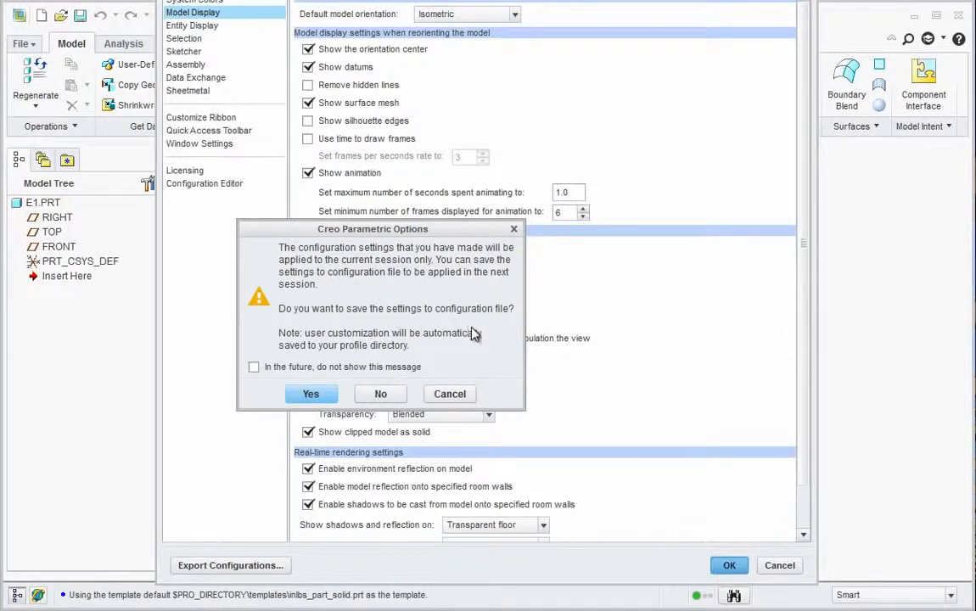
left_click(313, 395)
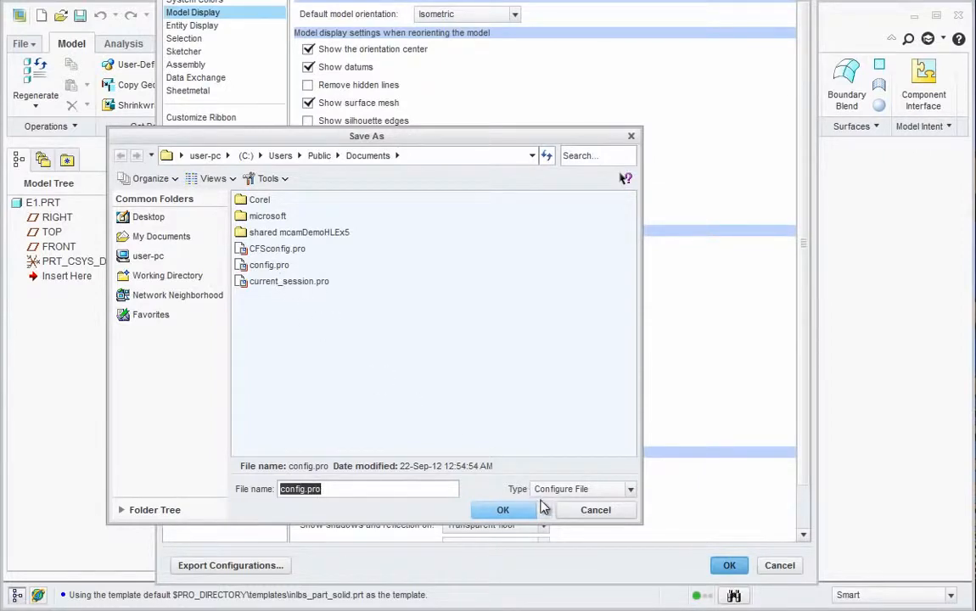
left_click(507, 511)
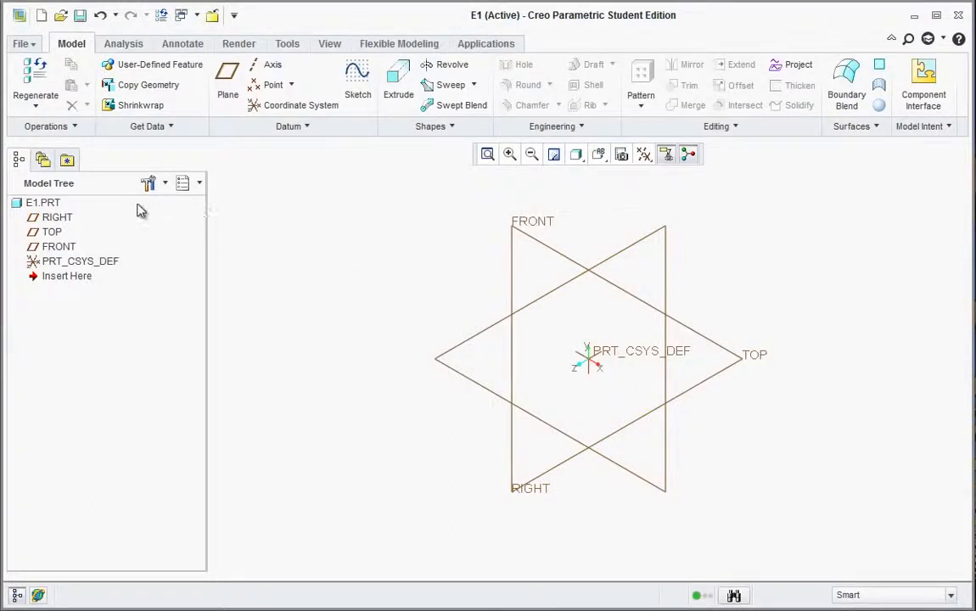
Step: Start a sketch on the FRONT datum plane and orient the view to FRONT
left_click(59, 247)
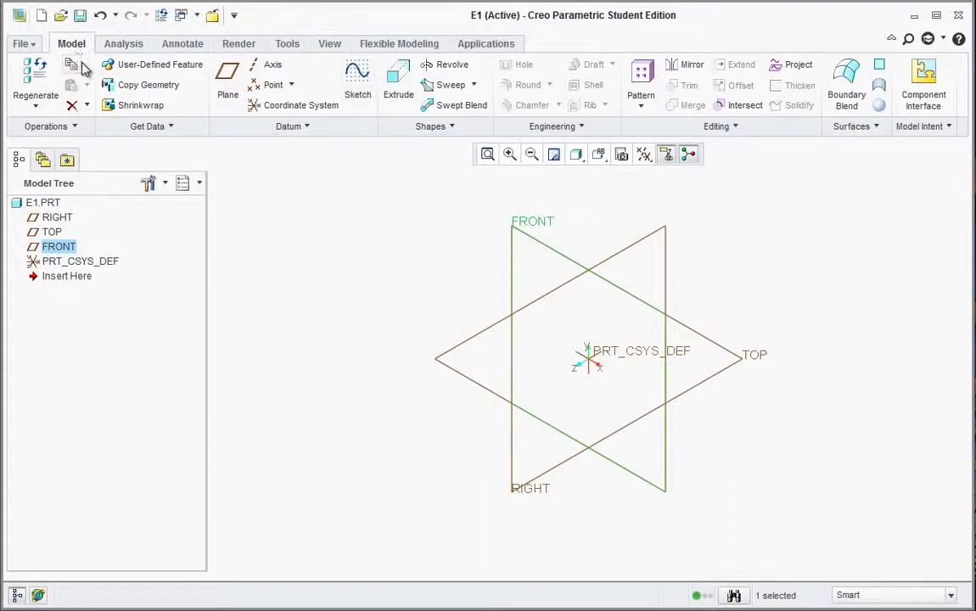
left_click(357, 85)
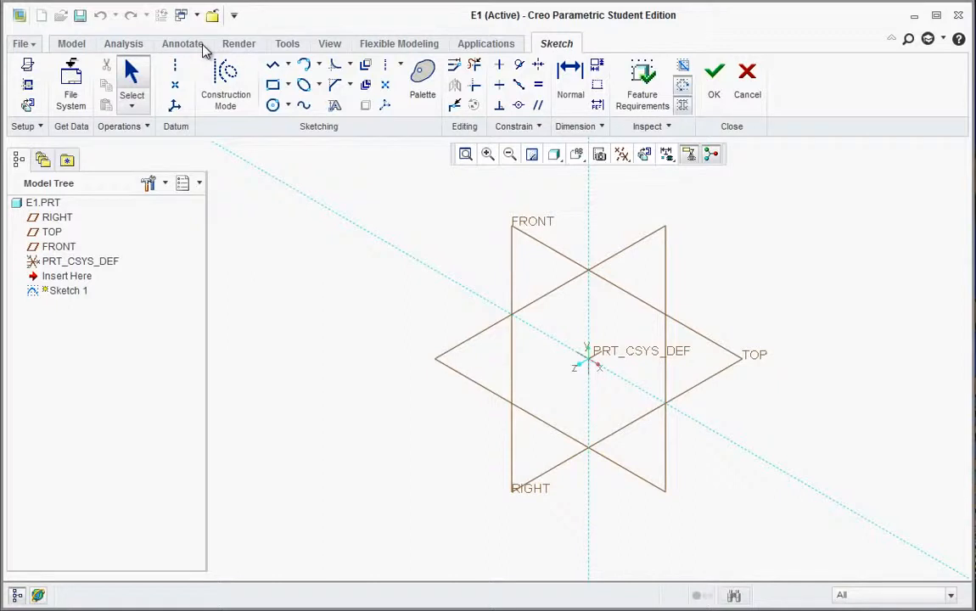
left_click(579, 159)
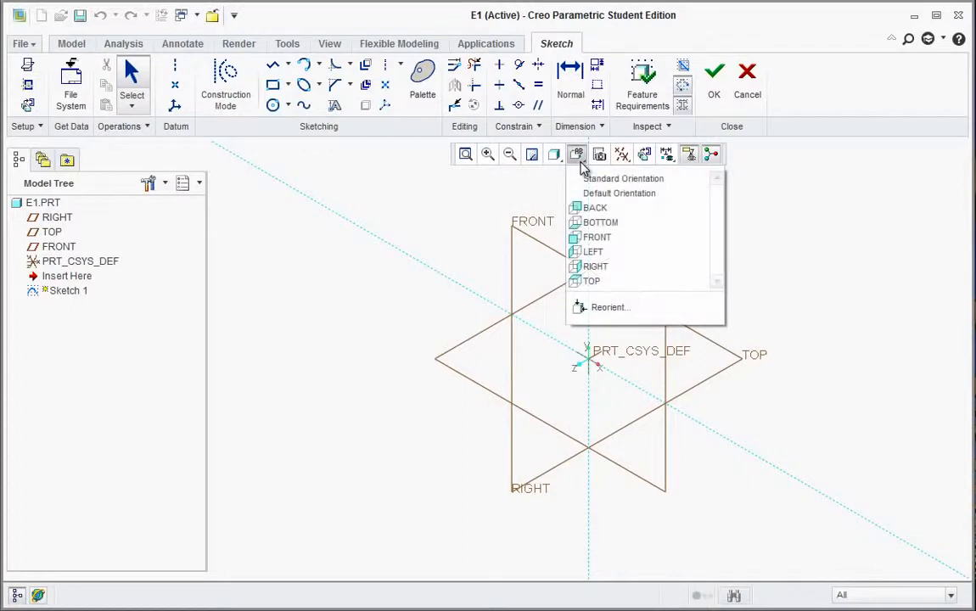
left_click(594, 241)
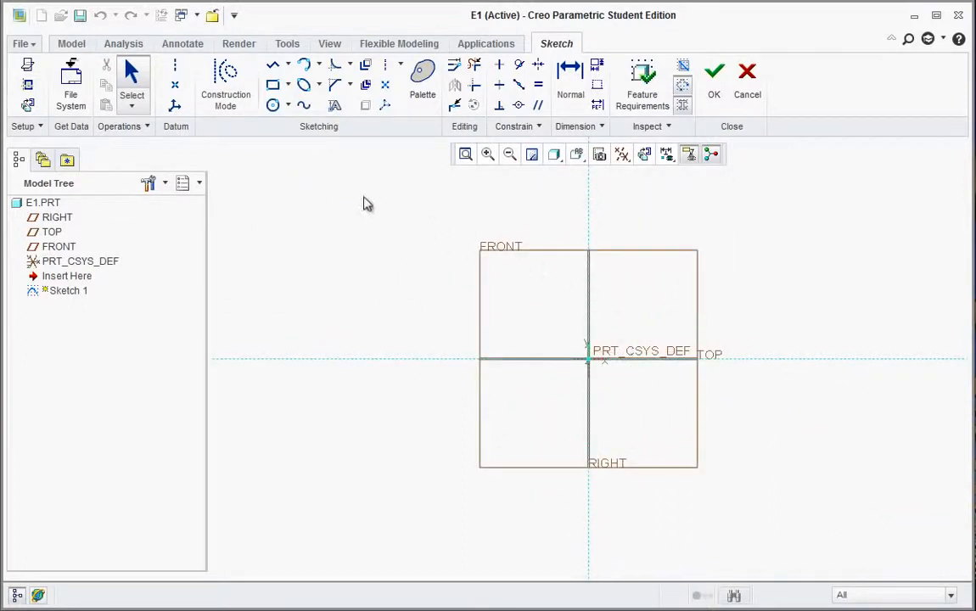
Step: Sketch a corner rectangle from the origin into the upper-right quadrant, about 68 wide and 126 high
left_click(289, 89)
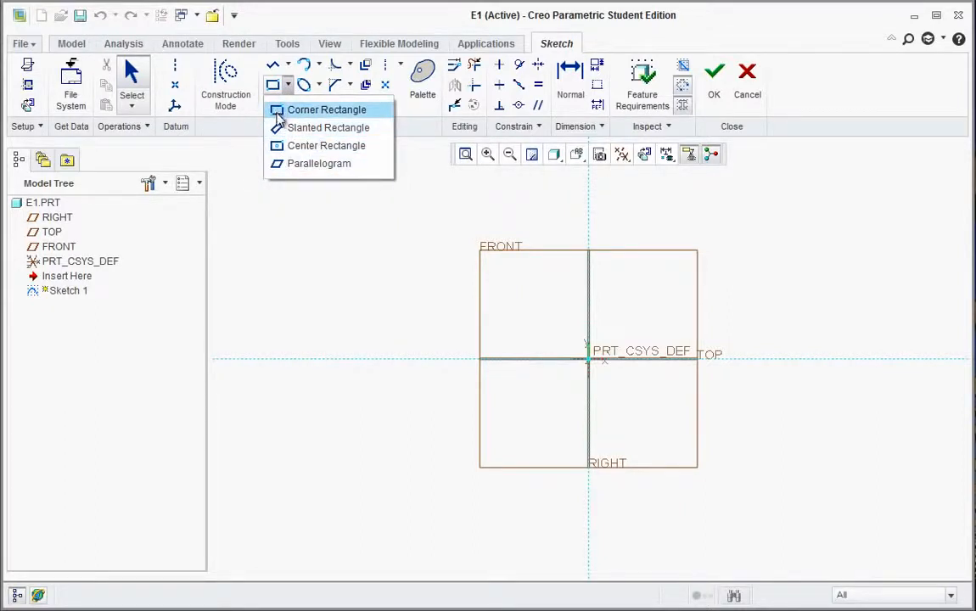
left_click(289, 111)
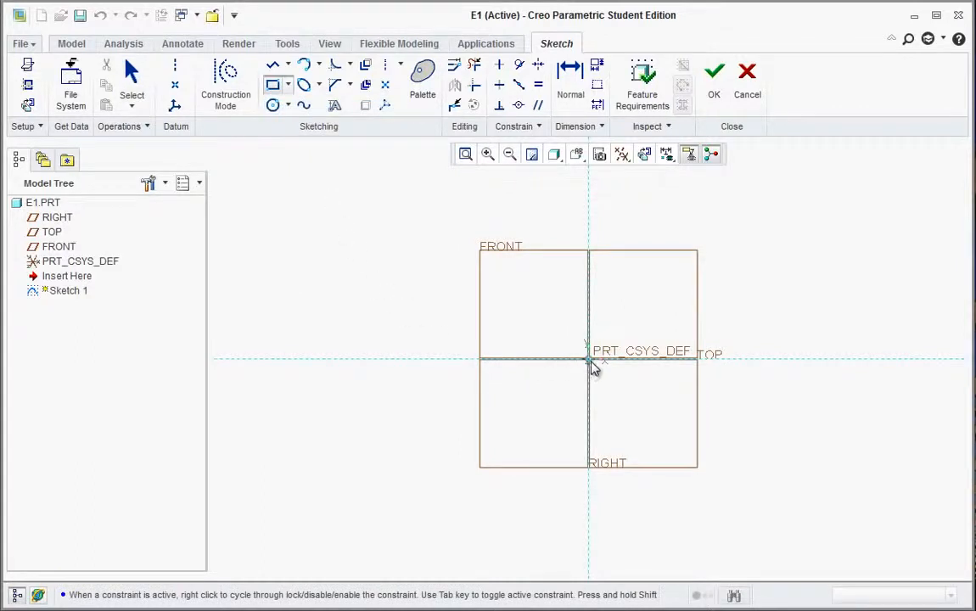
scroll(591, 363, "up", 3)
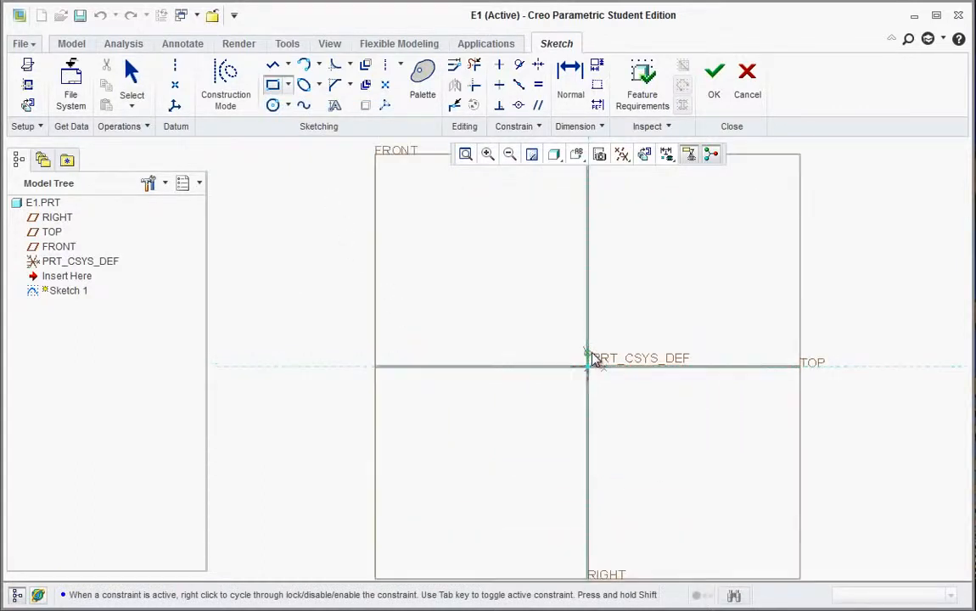
scroll(596, 376, "down", 1)
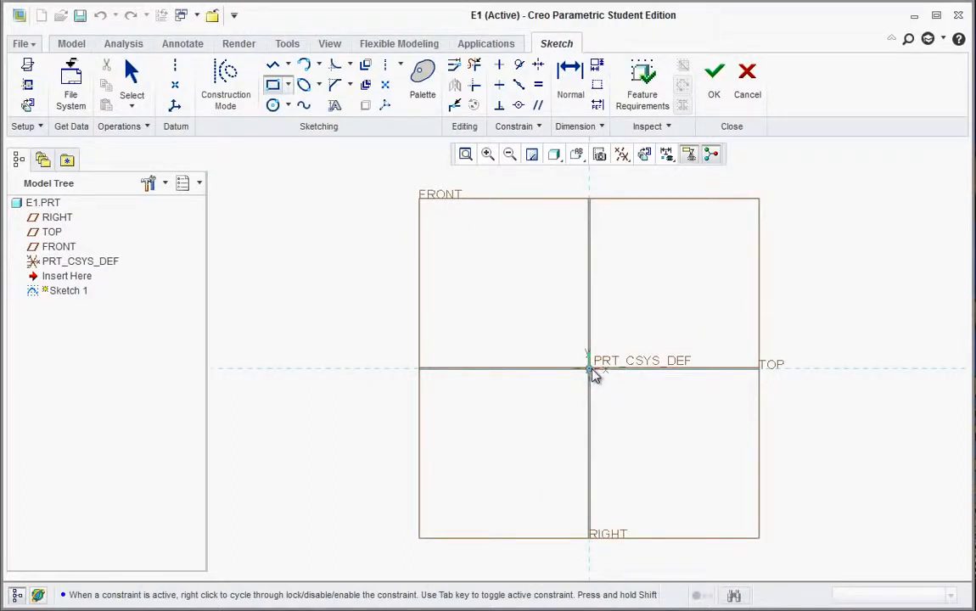
left_click(589, 370)
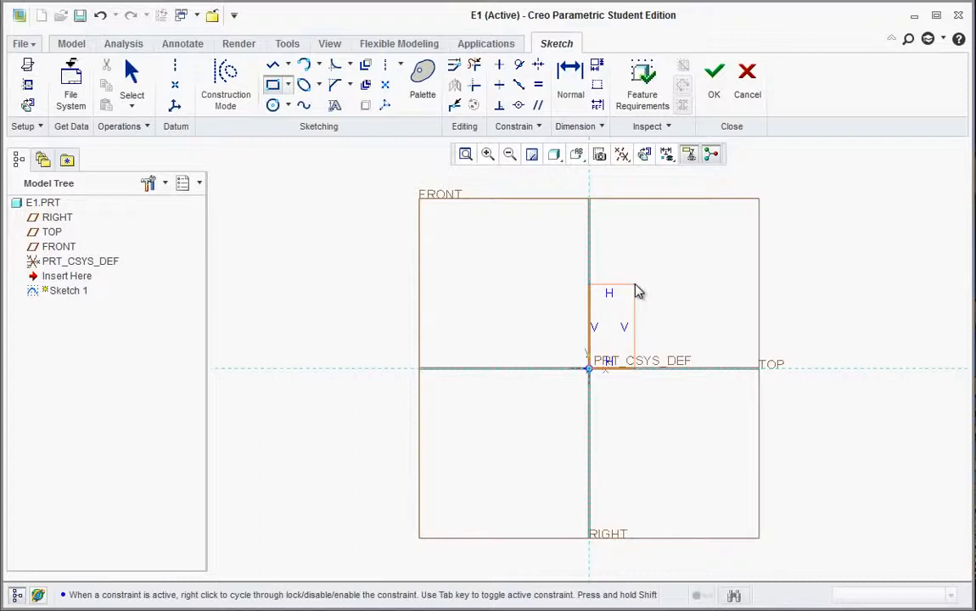
left_click(638, 291)
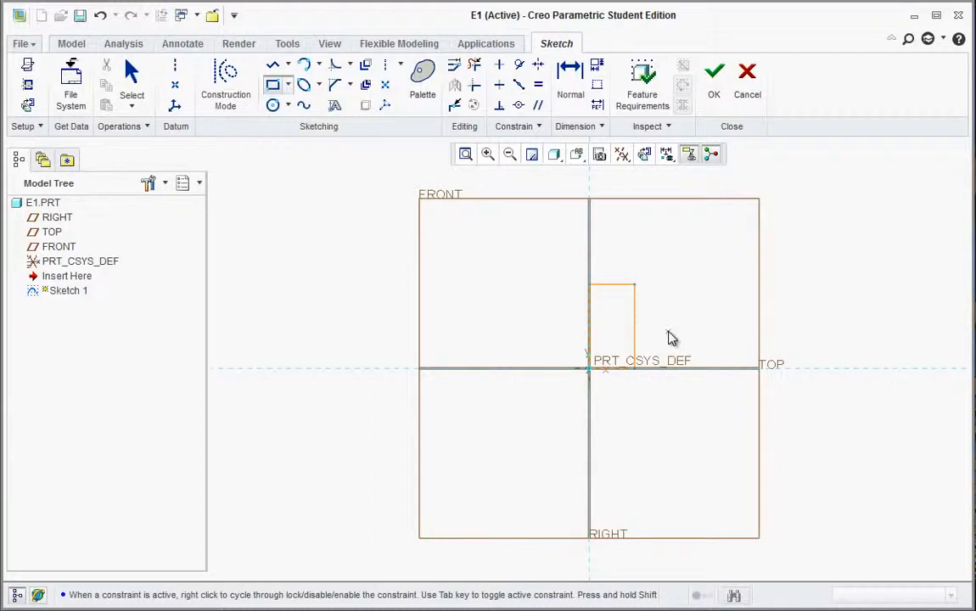
middle_click(670, 338)
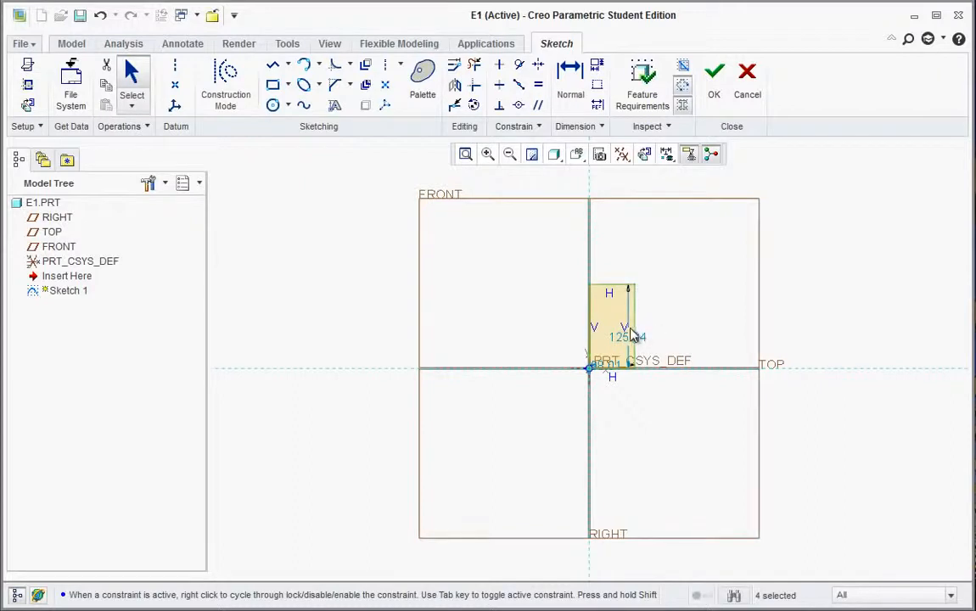
Step: Place the width dimension below the rectangle and set the rectangle's width to 3 and height to 5
scroll(628, 327, "up", 5)
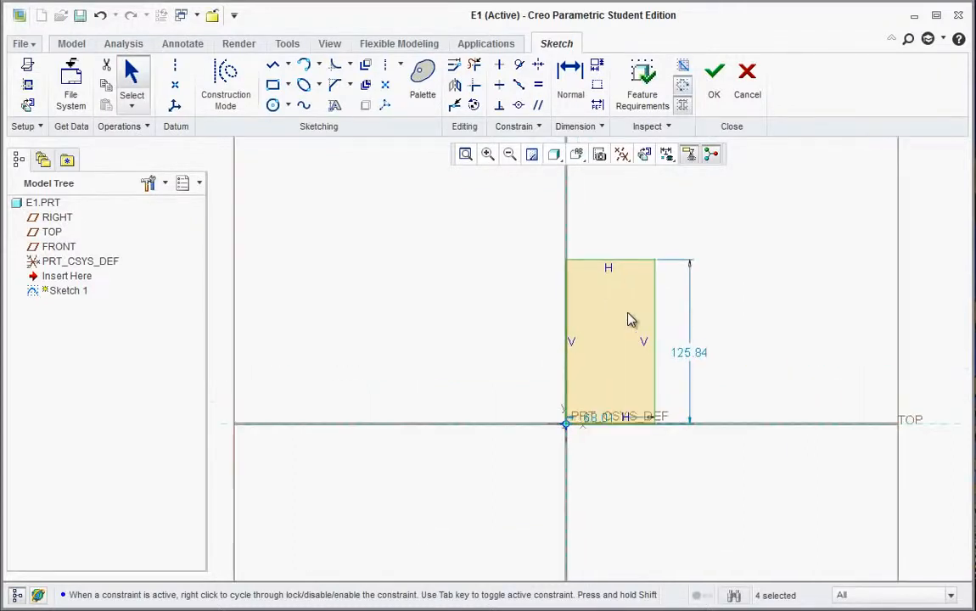
scroll(628, 320, "up", 1)
left_click_drag(584, 480, 588, 527)
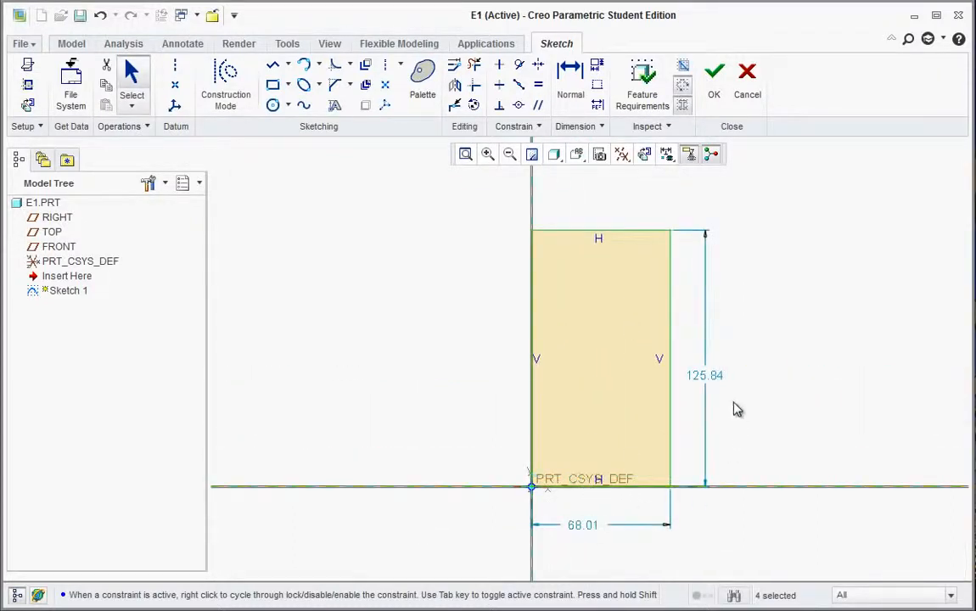
double_click(585, 526)
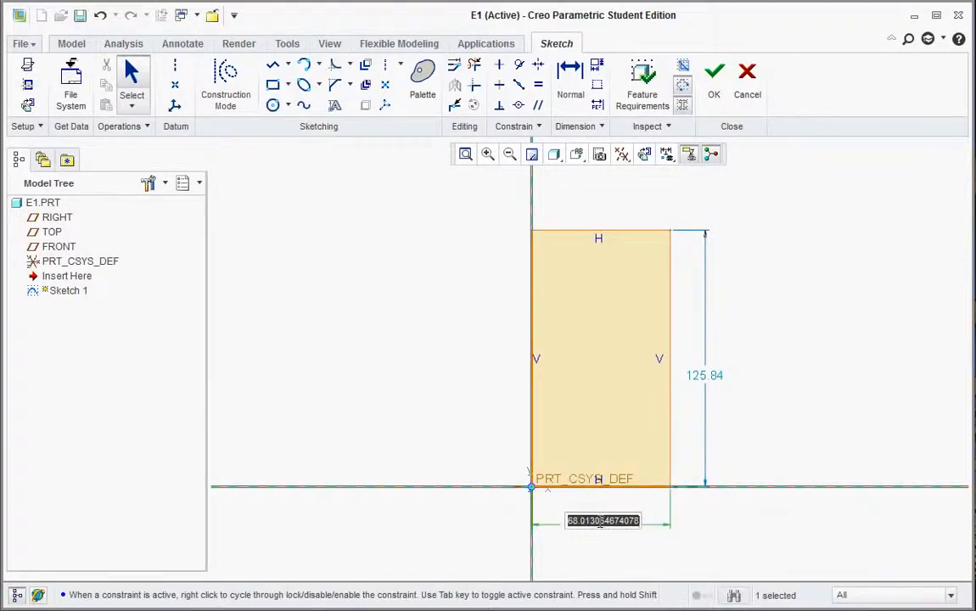
key("Escape")
double_click(597, 523)
type("3")
key("Return")
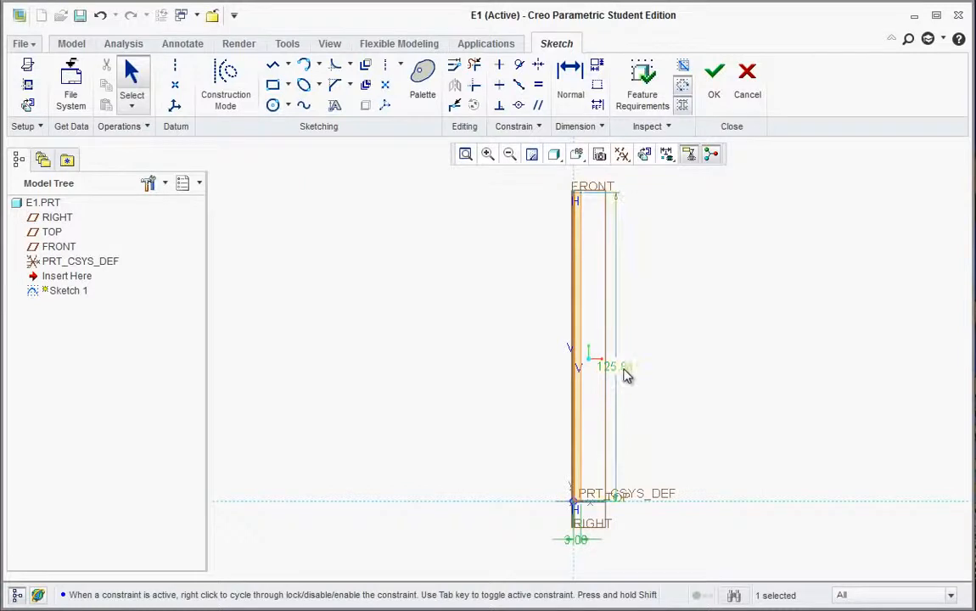
double_click(625, 372)
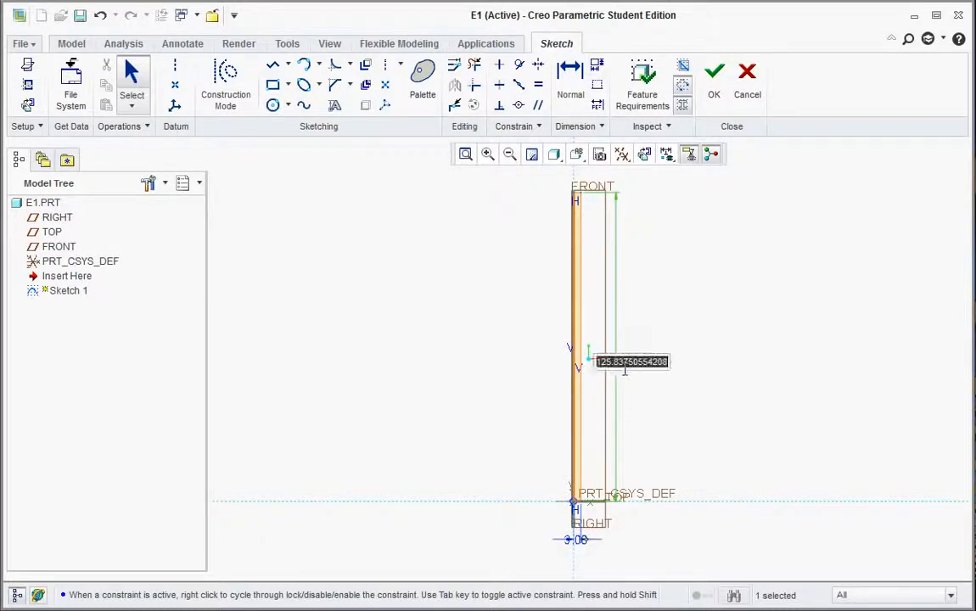
type("5")
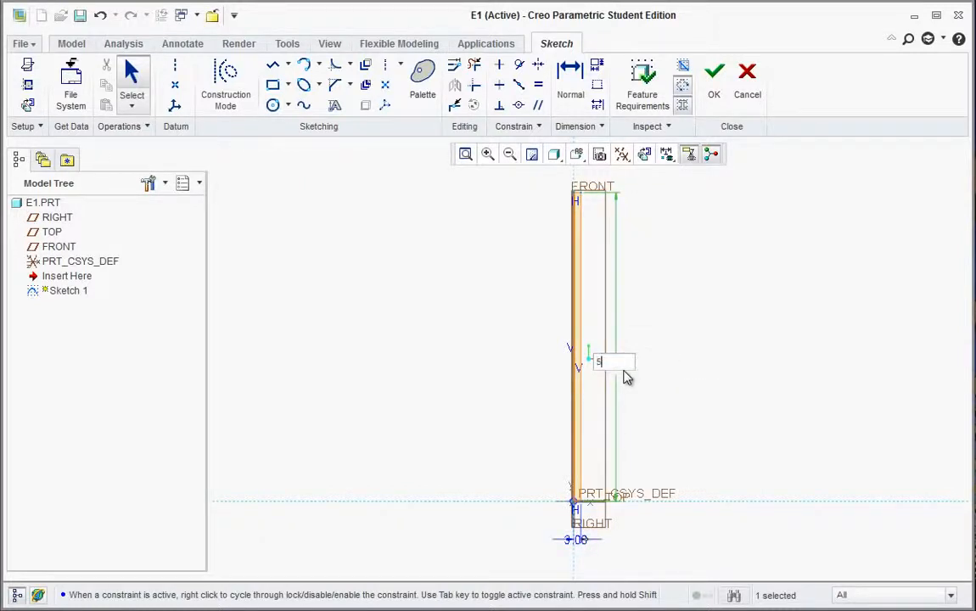
key("Return")
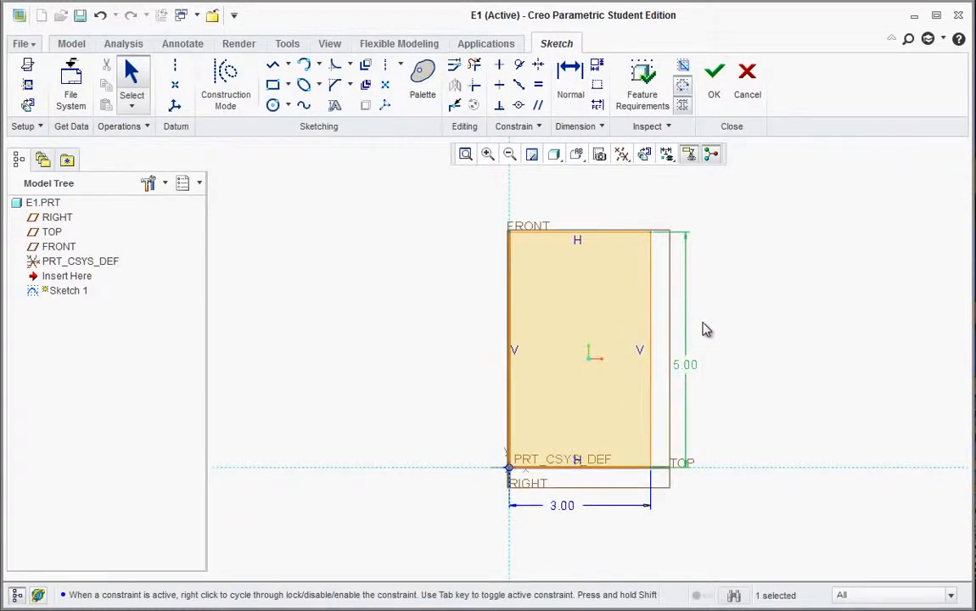
Step: Hide the datum planes and coordinate systems from the graphics display
mouse_move(703, 328)
middle_mouse_down()
mouse_move(653, 354)
mouse_move(660, 365)
mouse_move(675, 349)
middle_mouse_up()
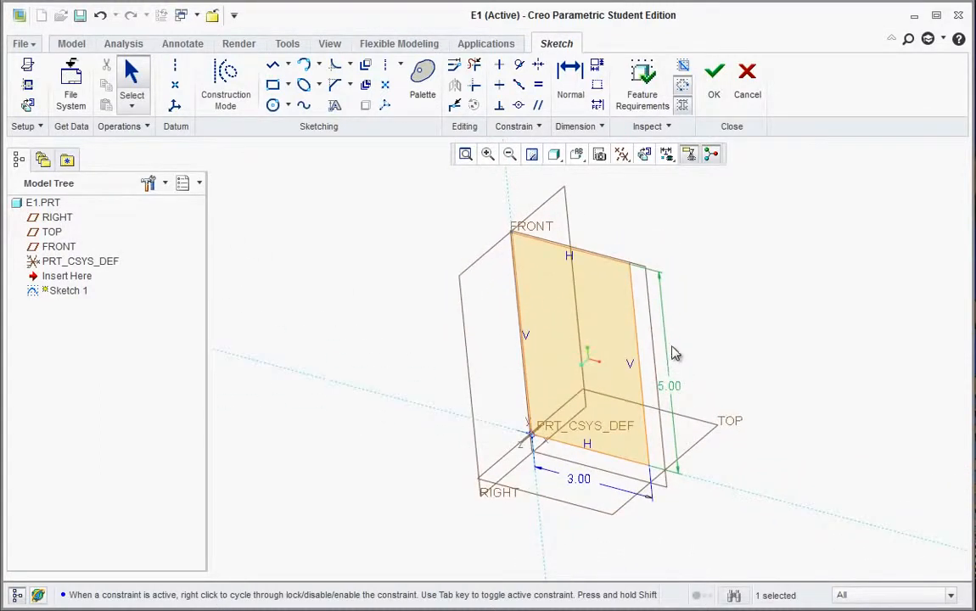
left_click(625, 156)
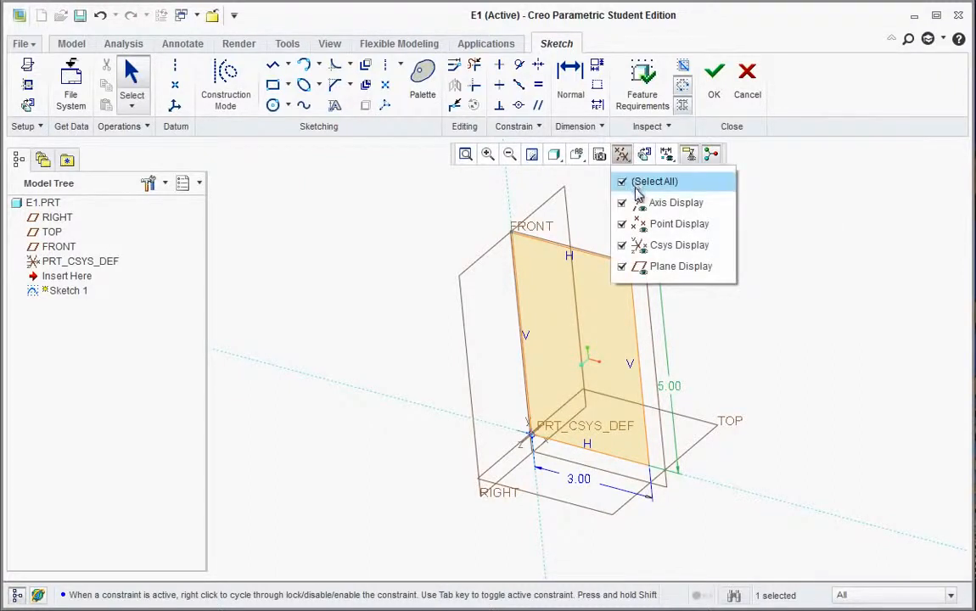
left_click(623, 268)
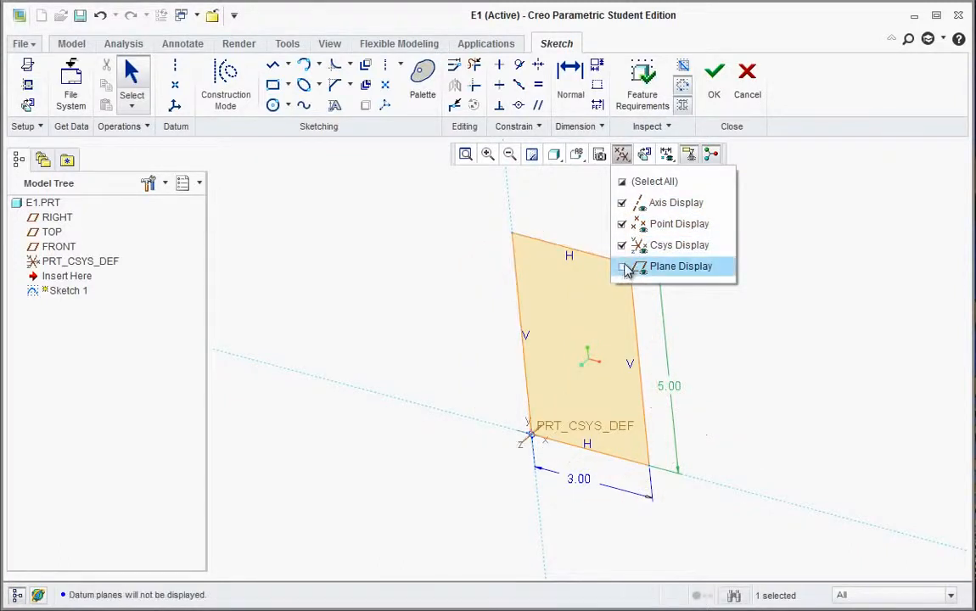
left_click(622, 246)
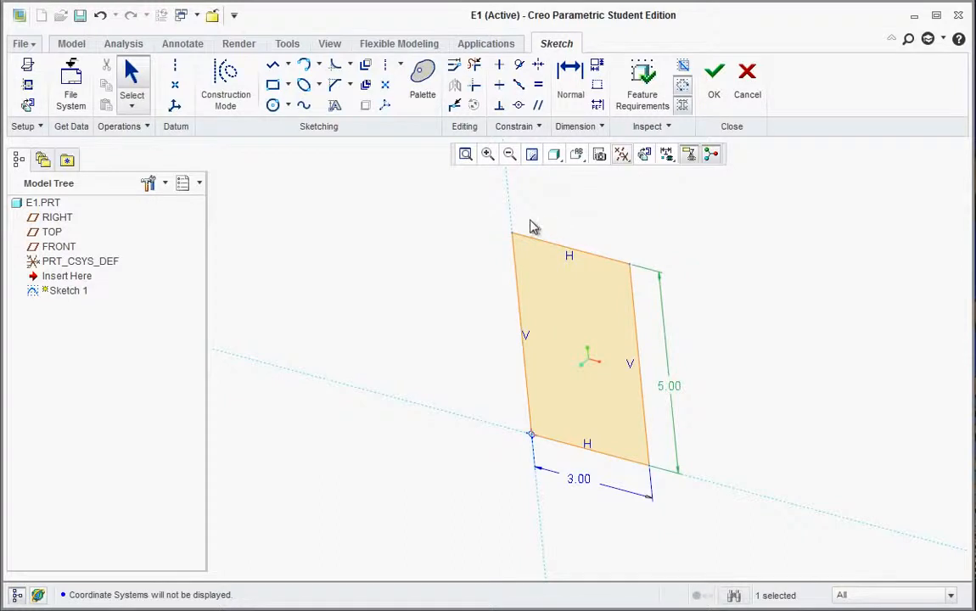
Step: Finish the rectangle sketch and extrude it into a solid block, entering .5 as the depth
left_click(714, 97)
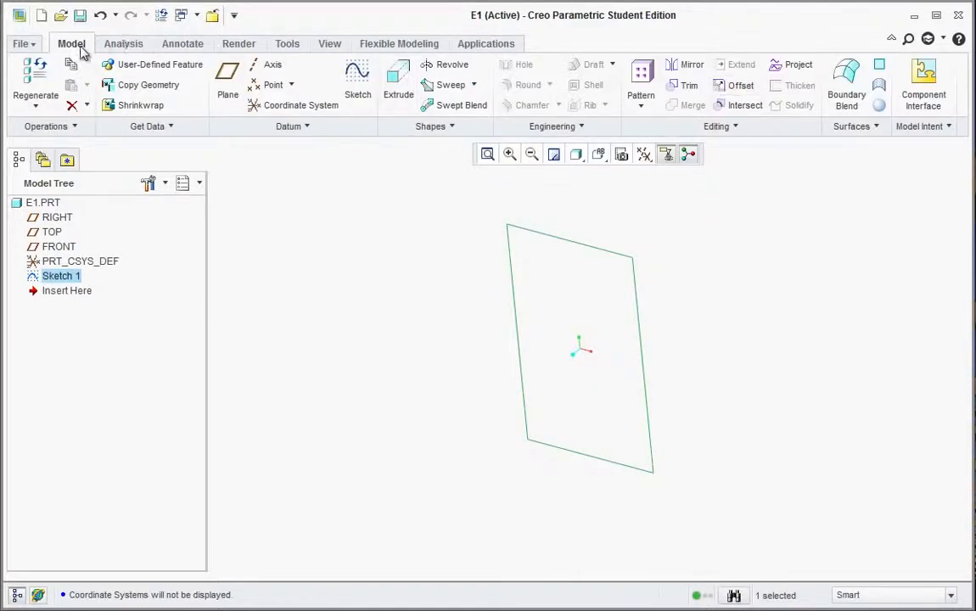
left_click(400, 89)
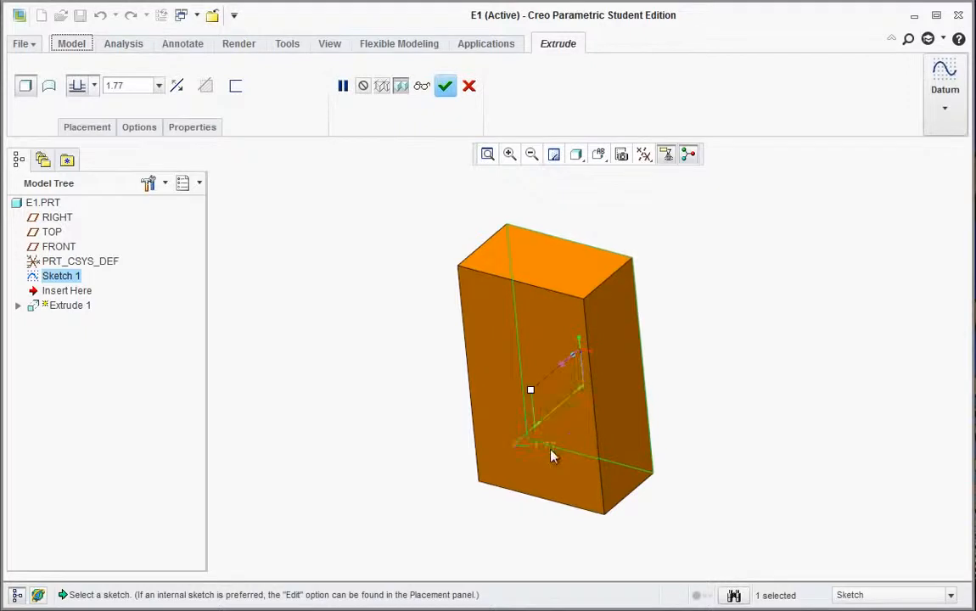
double_click(548, 450)
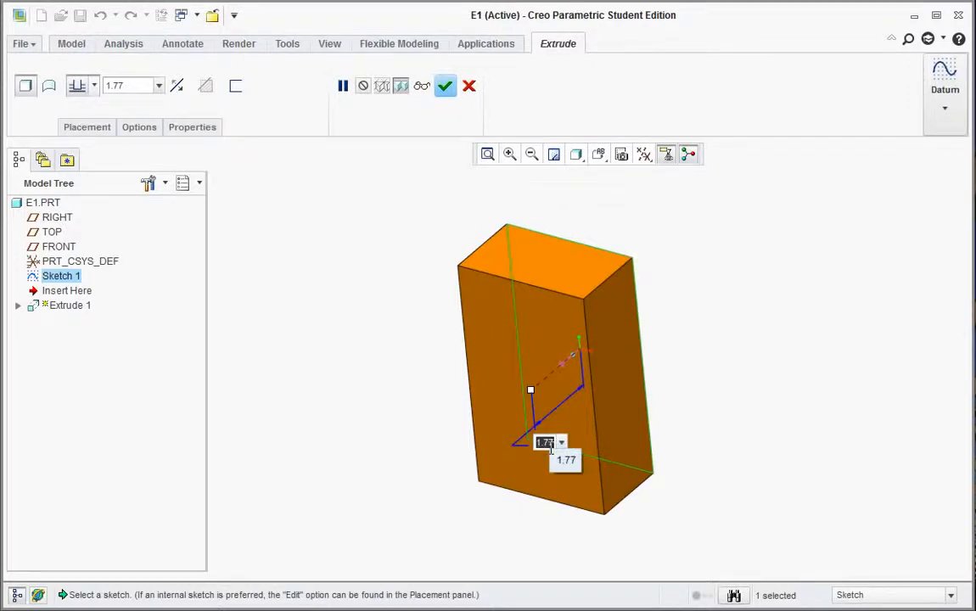
type(".5")
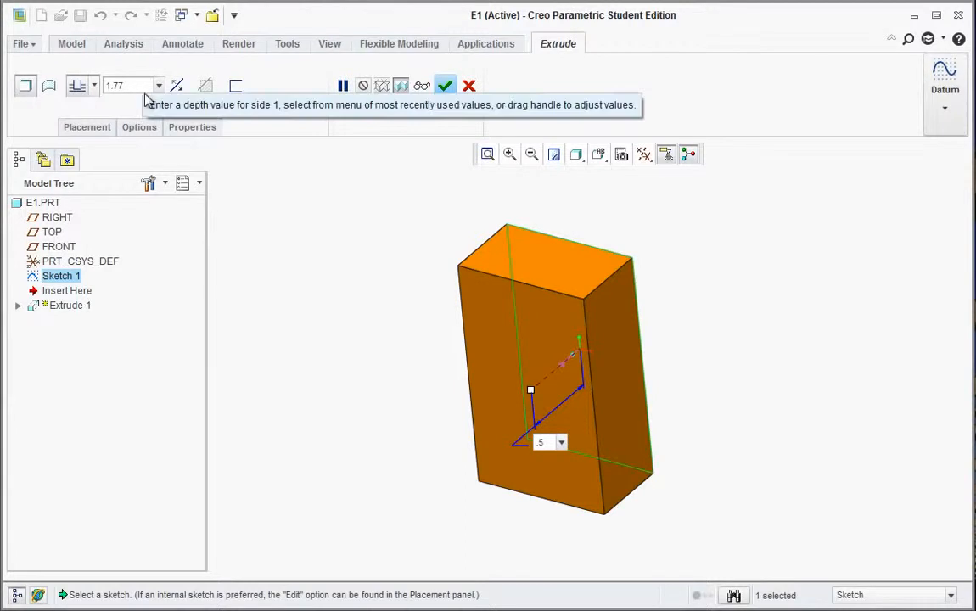
left_click(445, 85)
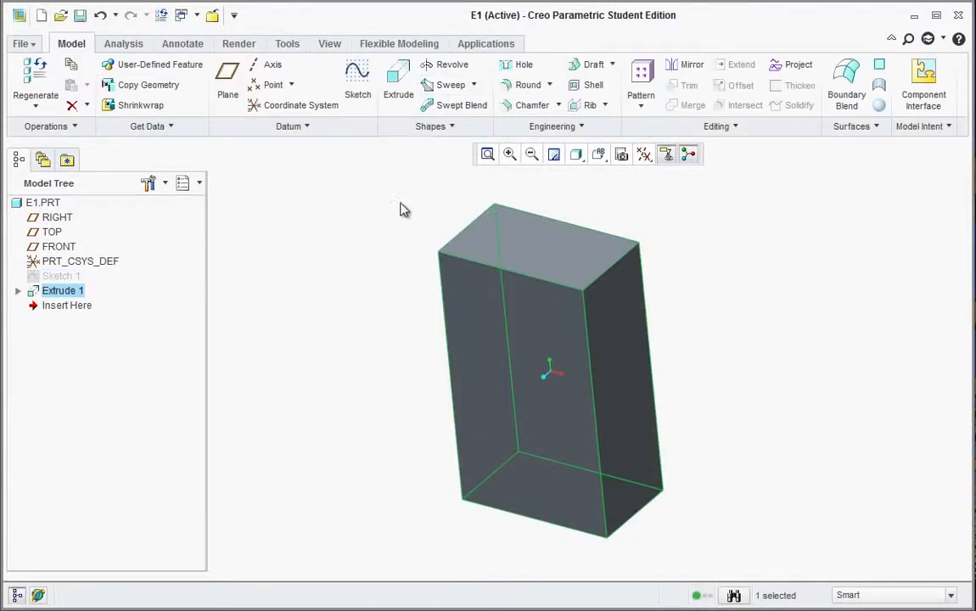
Step: Edit the extruded block's dimensions and set its depth to .5
double_click(550, 420)
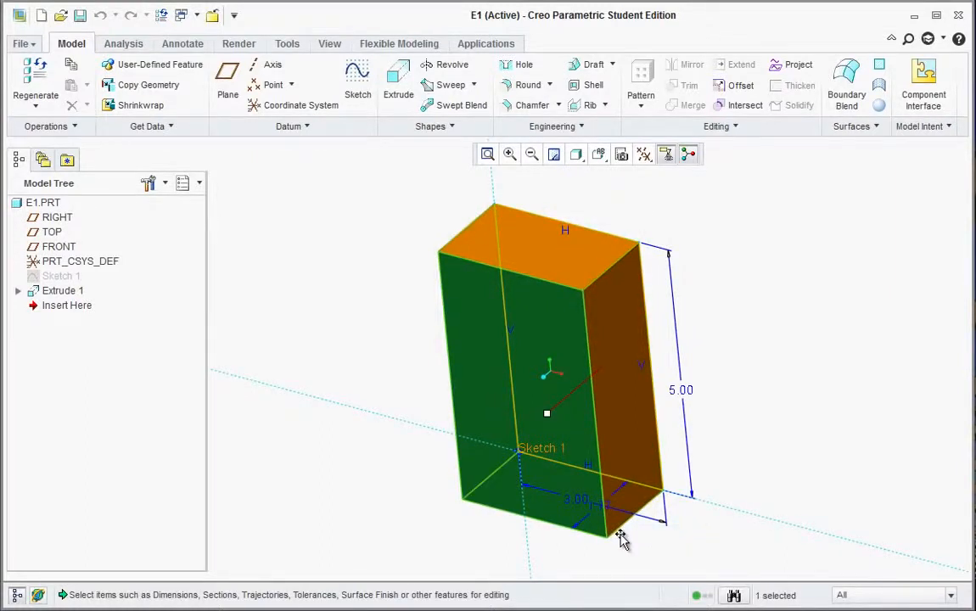
double_click(604, 509)
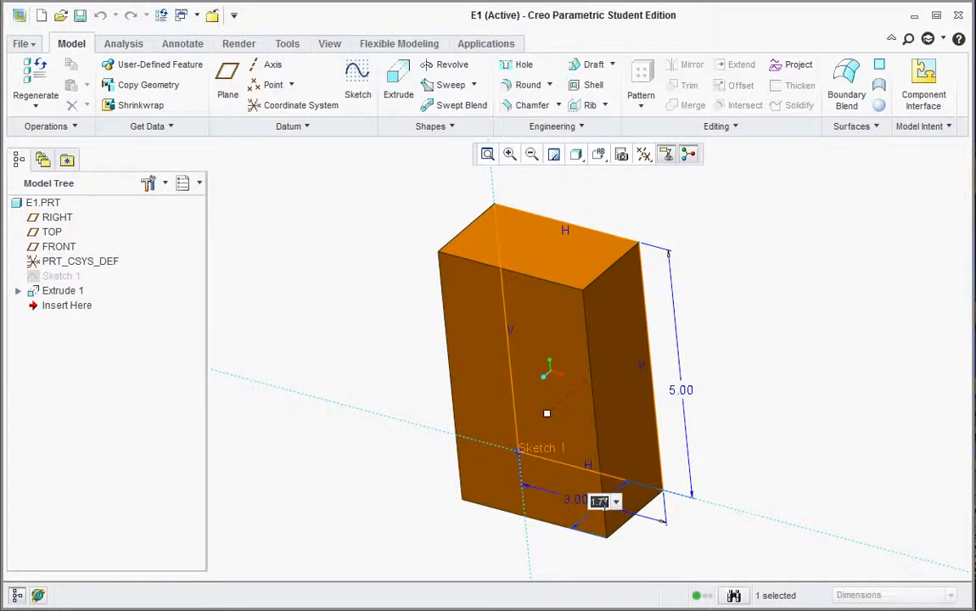
type(".5")
key("Return")
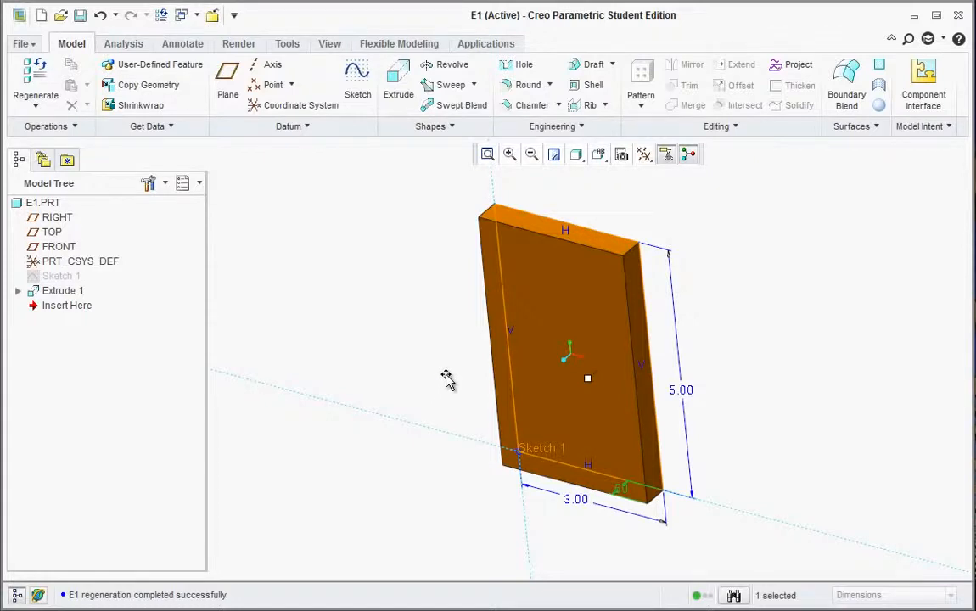
mouse_move(447, 379)
middle_mouse_down()
mouse_move(464, 349)
mouse_move(450, 361)
middle_mouse_up()
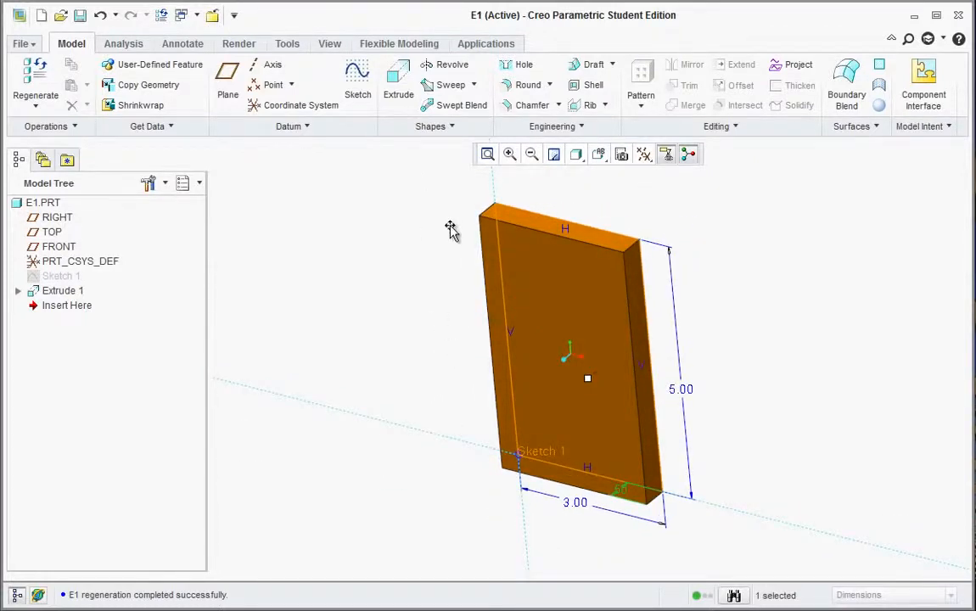
left_click(368, 212)
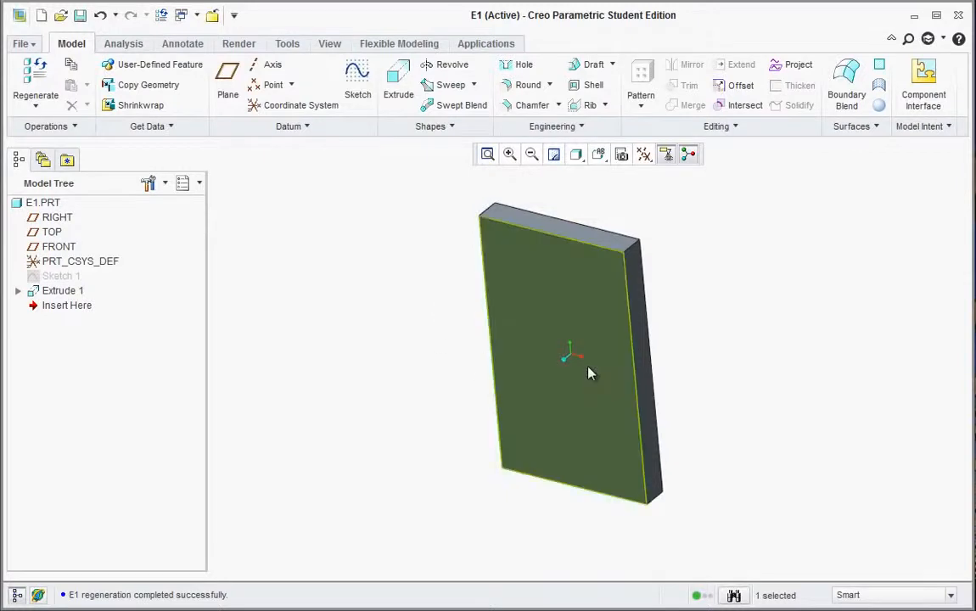
Step: Start a sketch on the plate's large front face and dismiss the selection filter tip
scroll(590, 368, "up", 2)
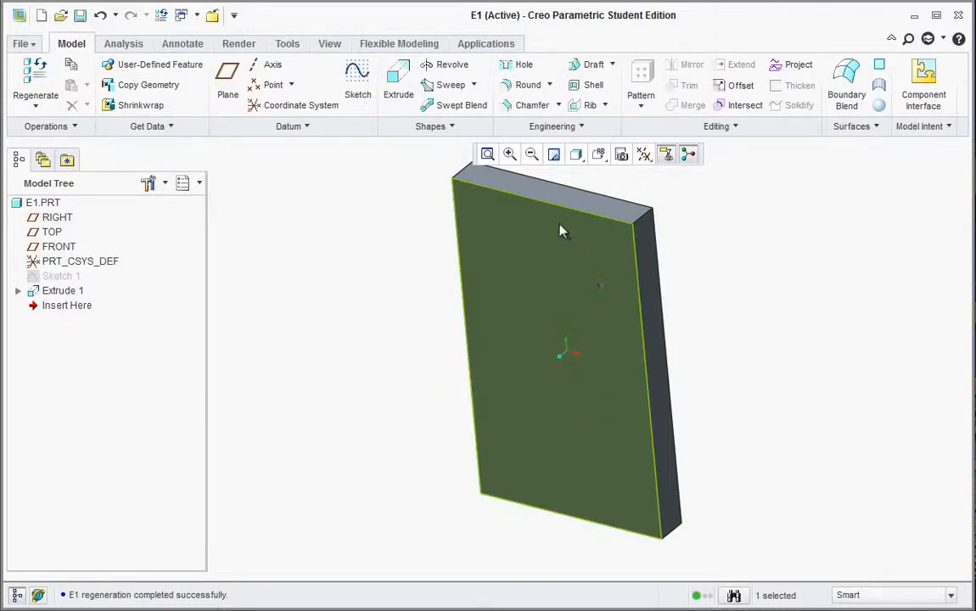
left_click(357, 90)
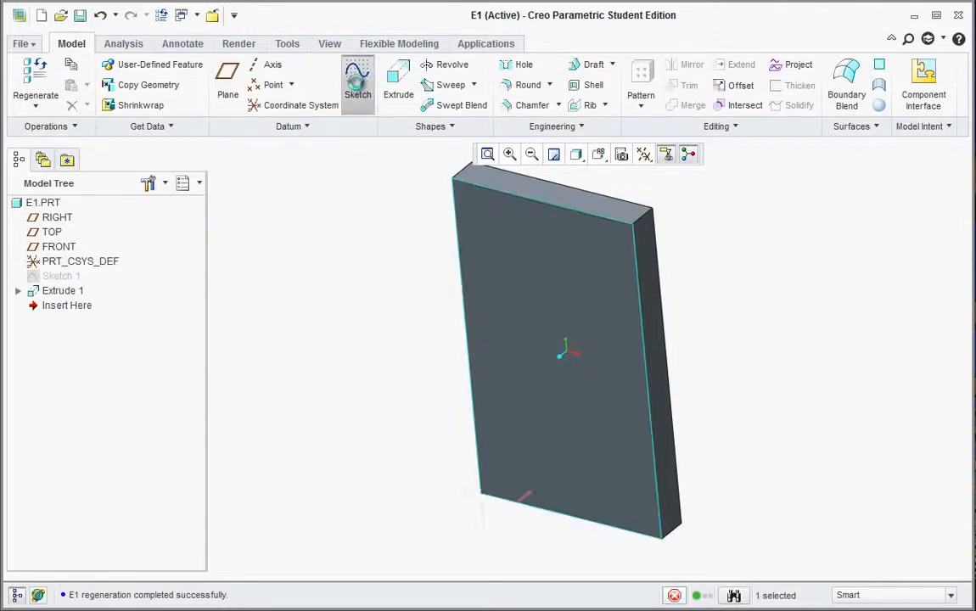
left_click(573, 437)
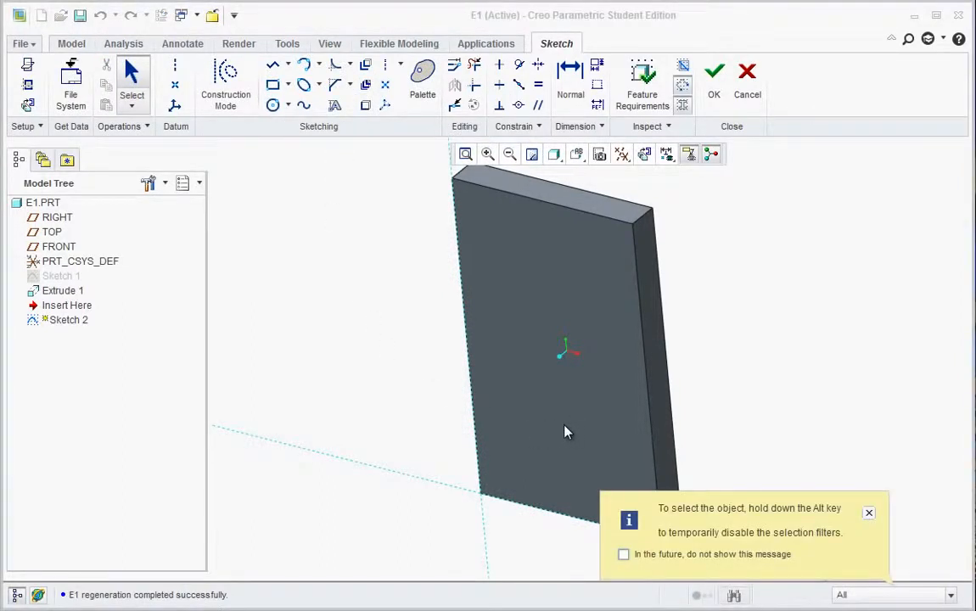
left_click(420, 395)
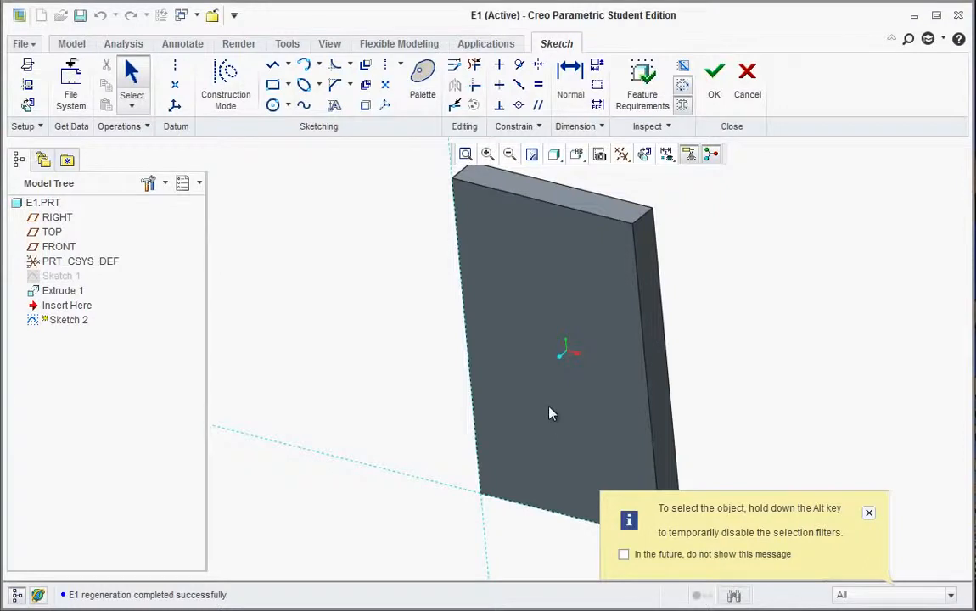
left_click(870, 515)
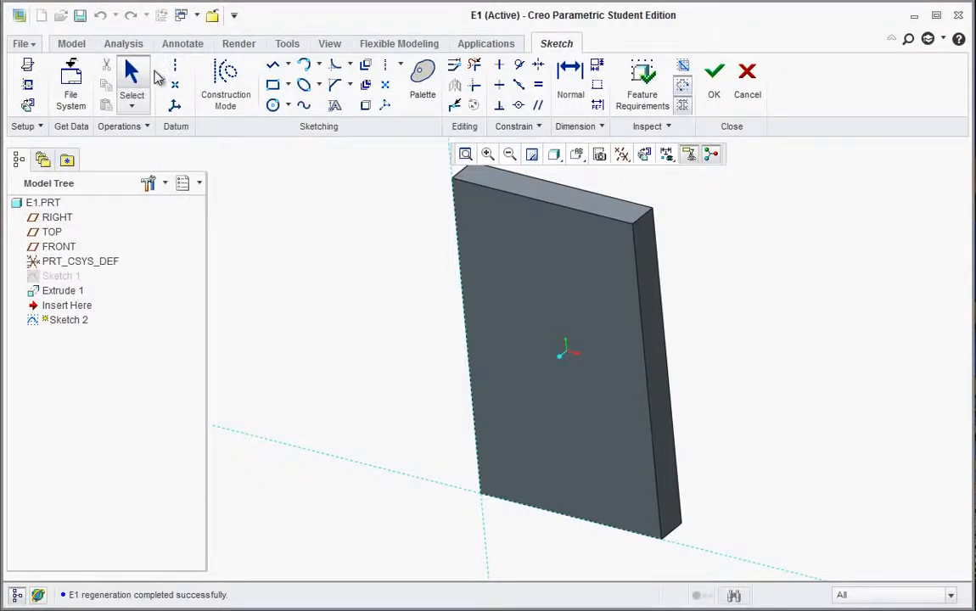
Step: Sketch a rectangle about 2.73 by 1.38 from the plate face's lower-left corner and place its dimensions outside the plate
left_click(273, 84)
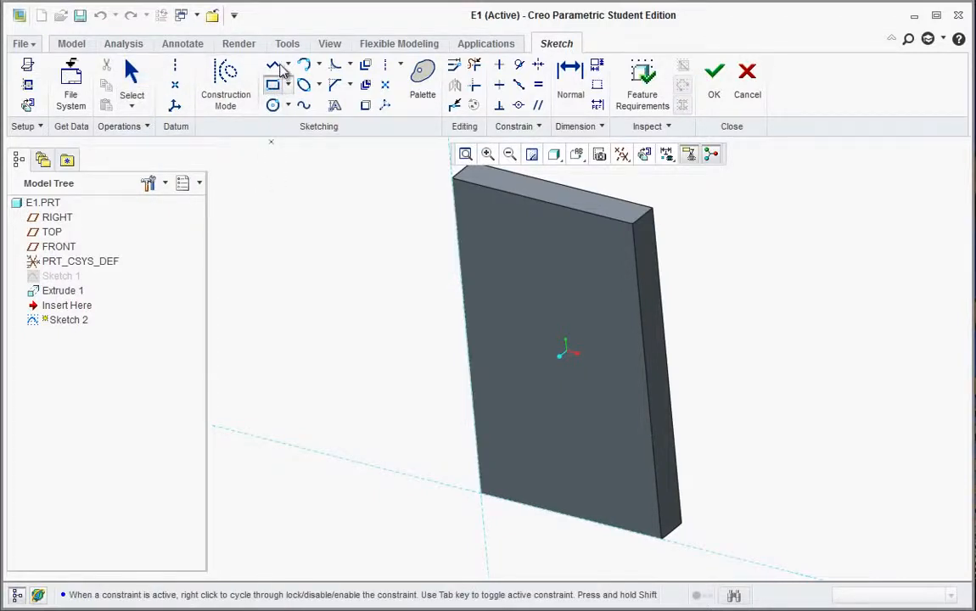
left_click(481, 496)
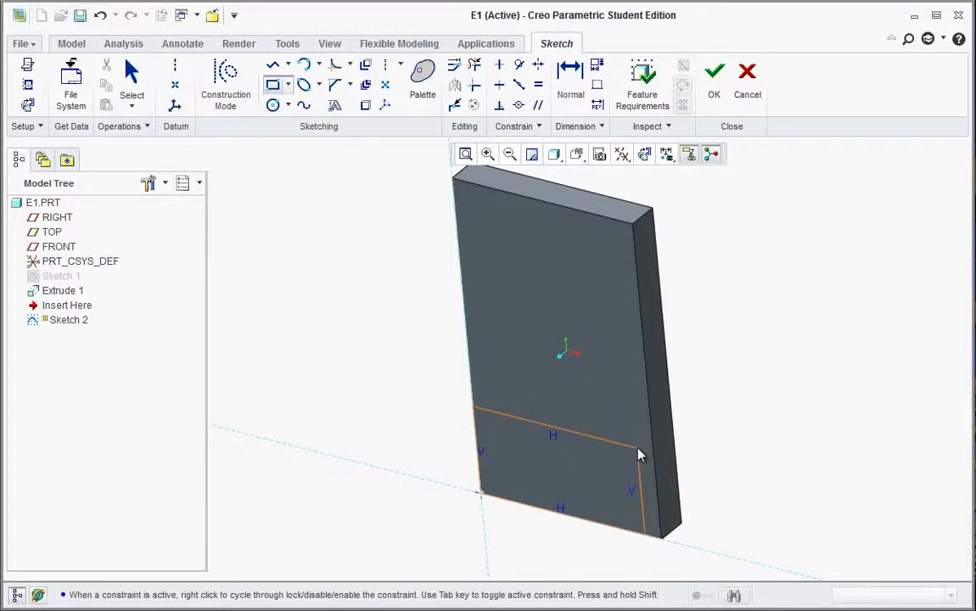
left_click(640, 455)
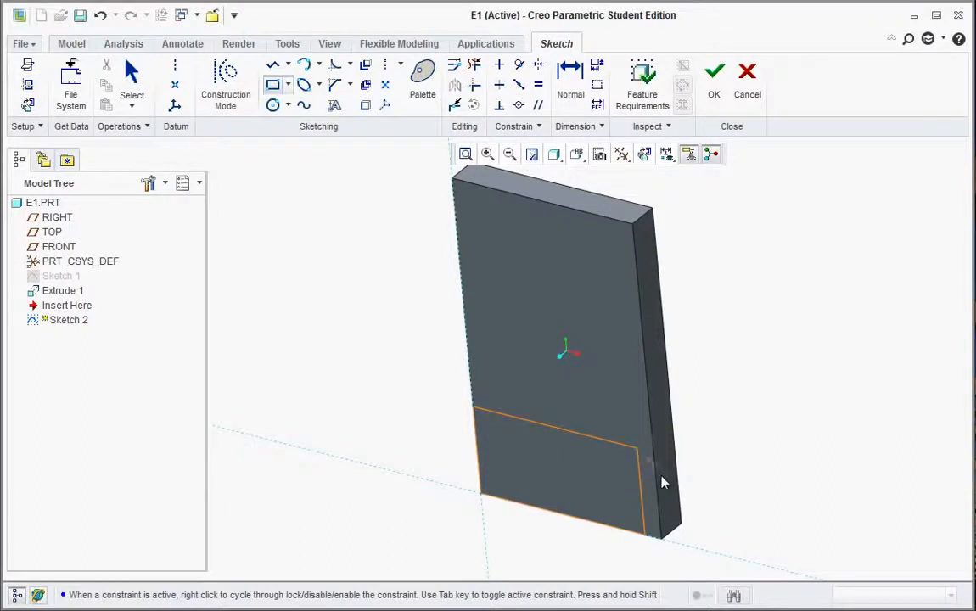
middle_click(718, 468)
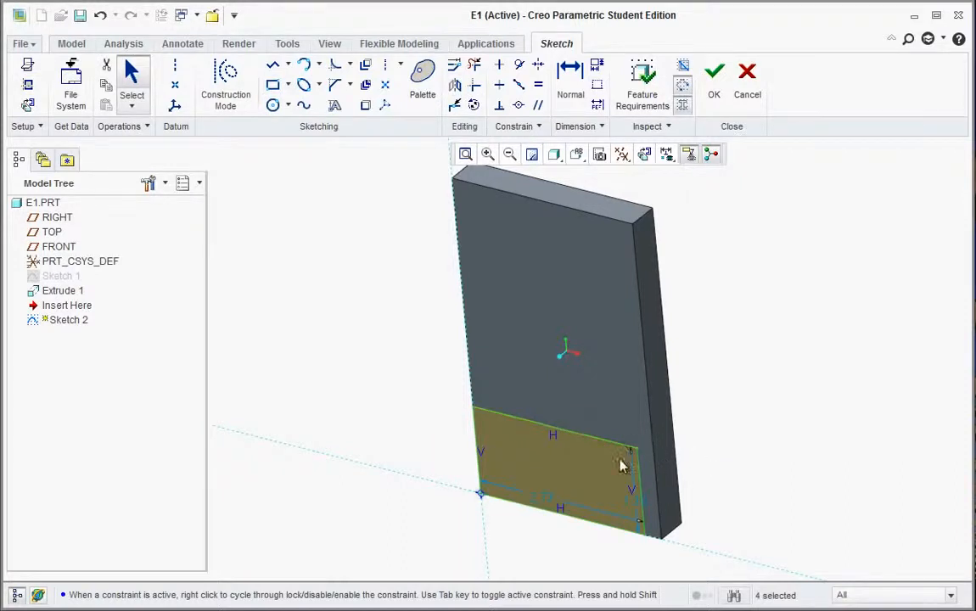
left_click_drag(638, 504, 745, 514)
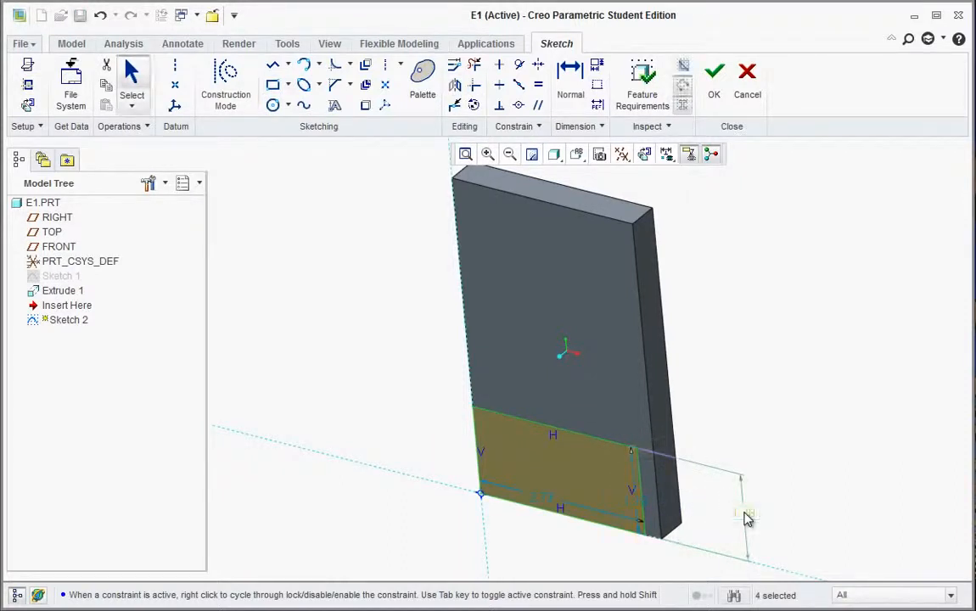
left_click_drag(541, 497, 547, 550)
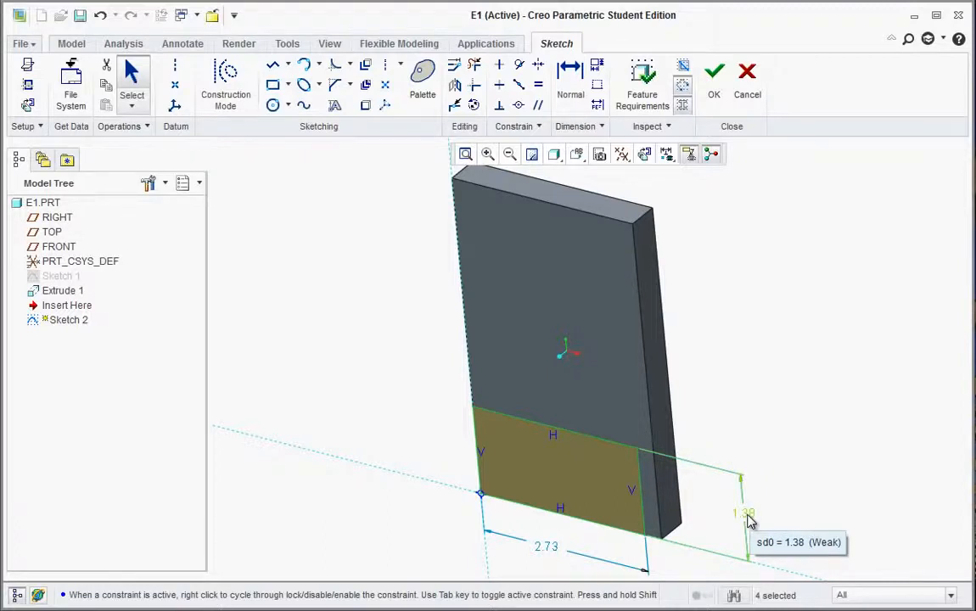
Step: Set the rectangle's height to 1.5
double_click(745, 515)
type("1.5")
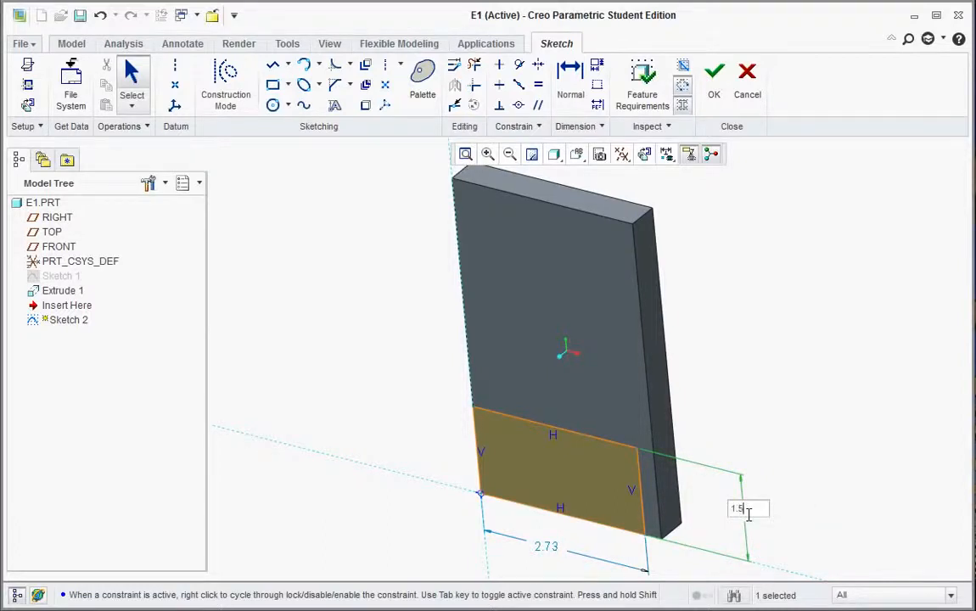
key("Return")
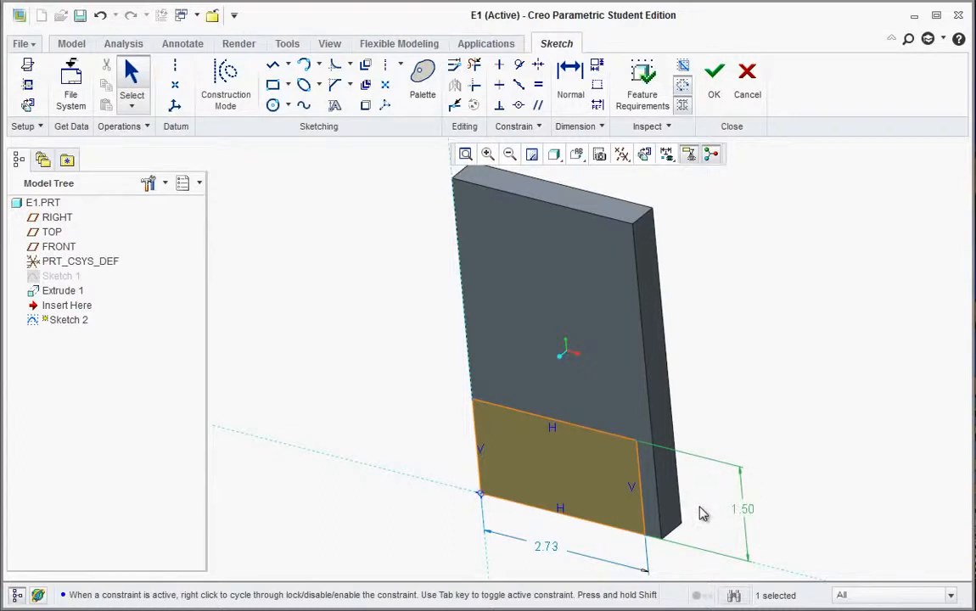
left_click(703, 513)
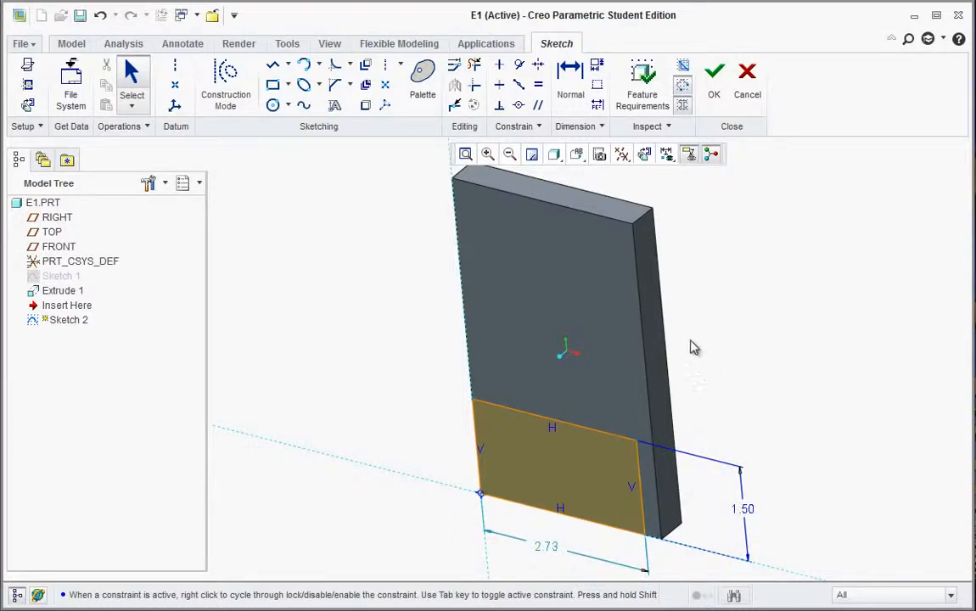
Step: Make the rectangle's right side coincident with the plate's right edge and finish the sketch
left_click(520, 107)
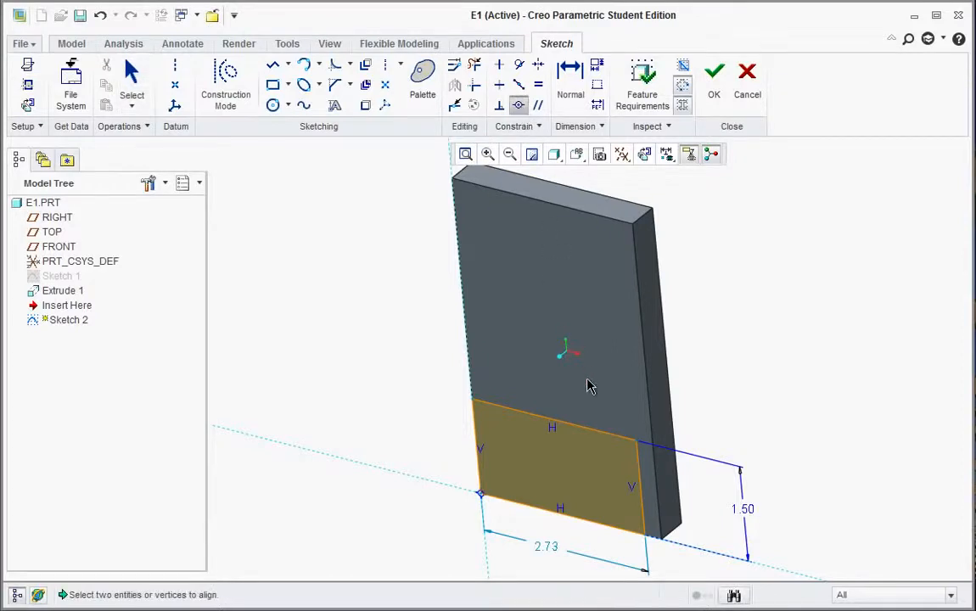
left_click(650, 422)
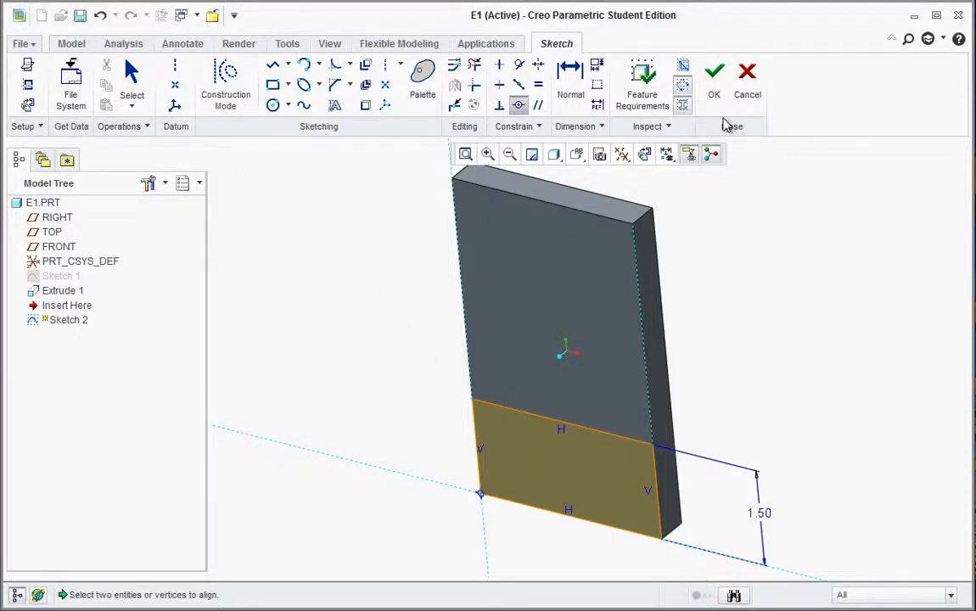
left_click(714, 74)
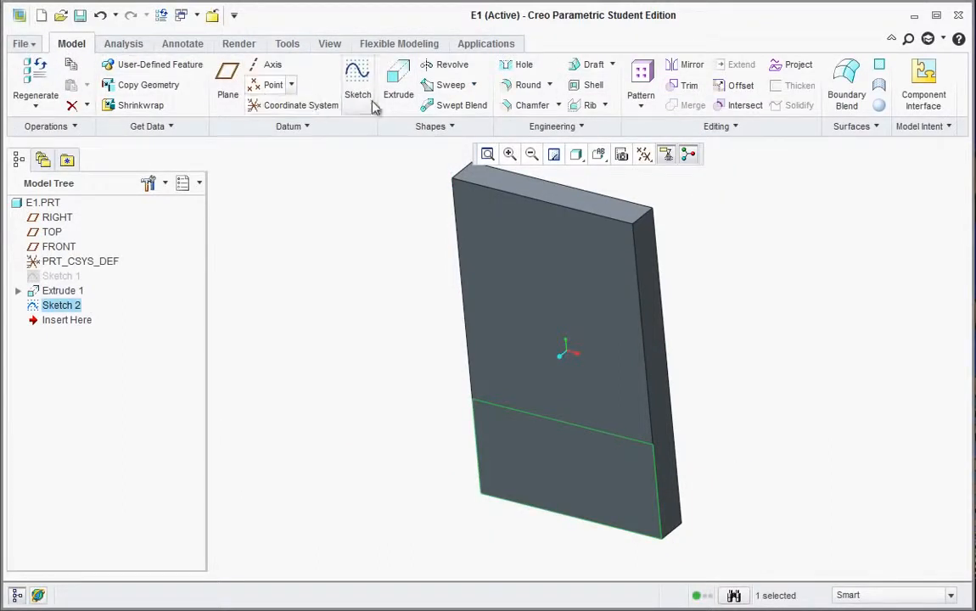
Step: Extrude the lower rectangle outward from the plate to a depth of .5
left_click(399, 88)
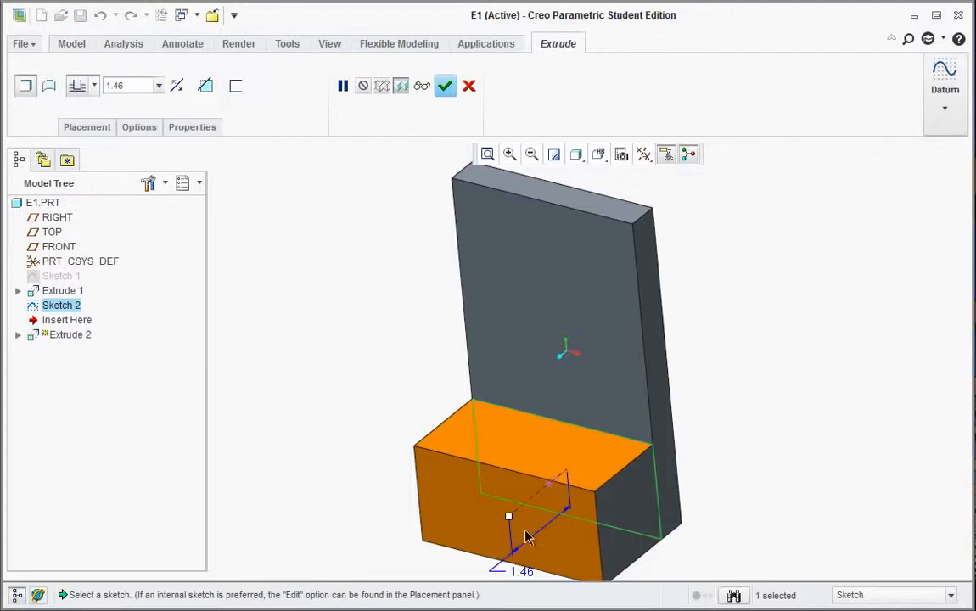
double_click(522, 567)
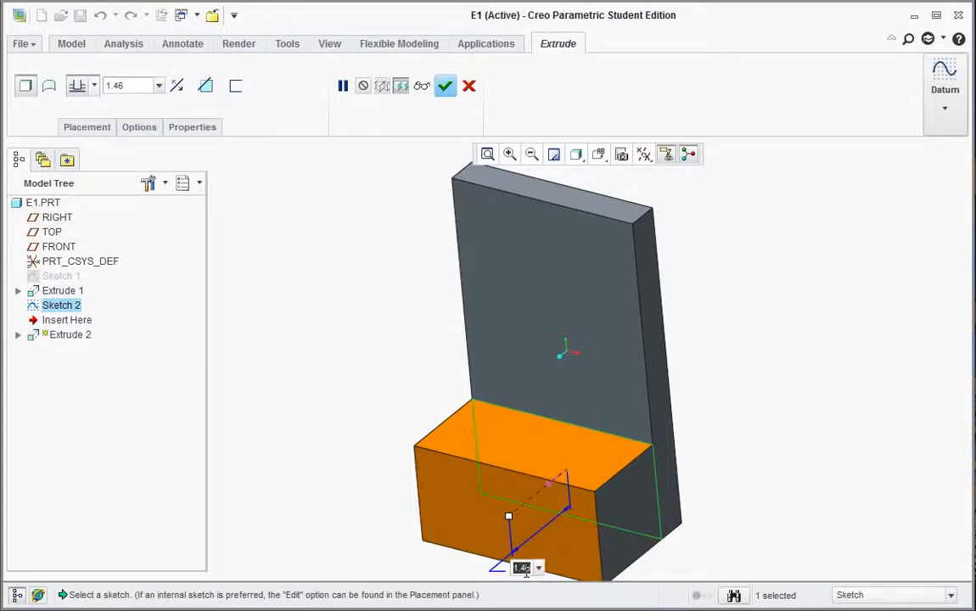
type(".5")
key("Return")
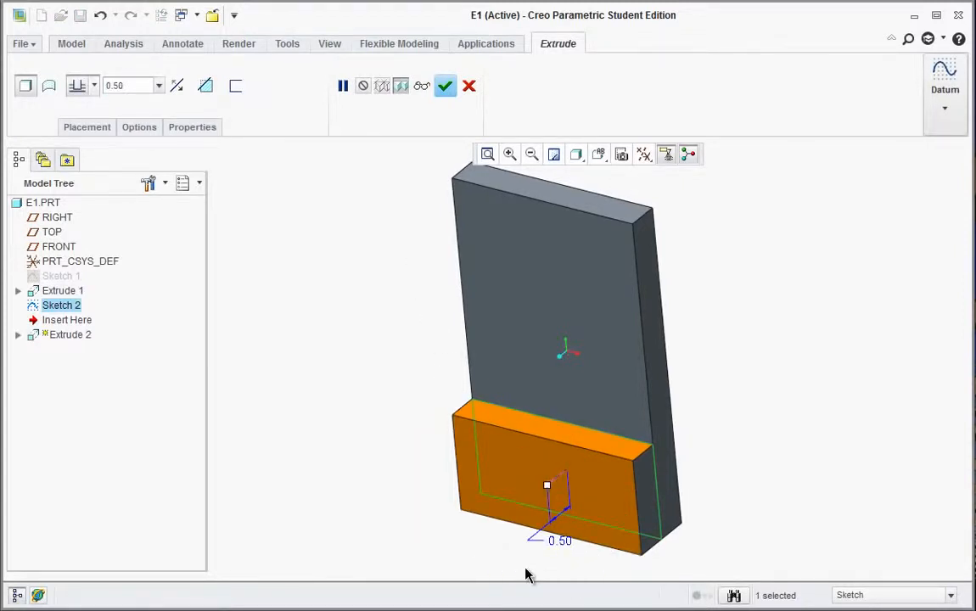
middle_click(526, 562)
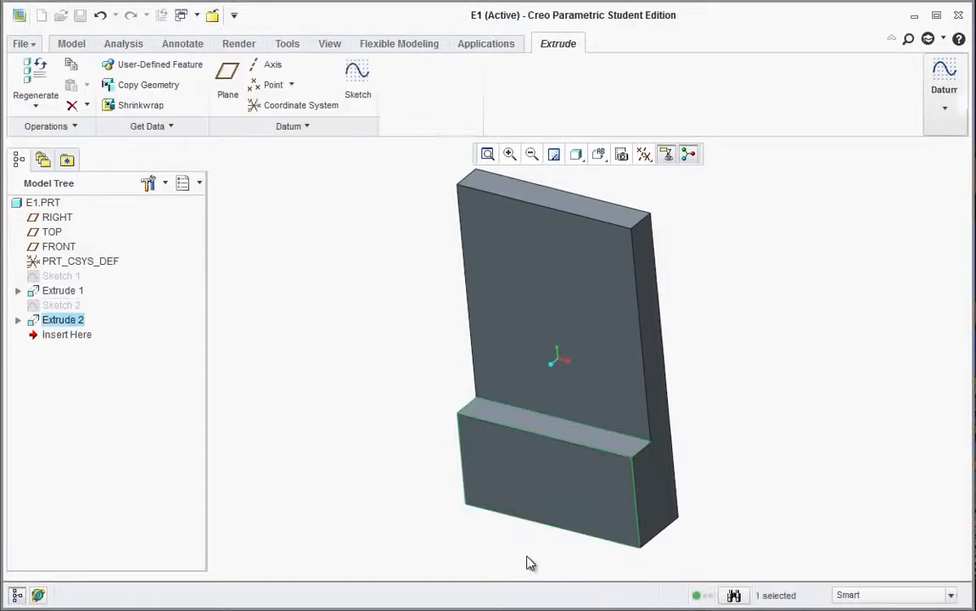
Step: Start a sketch on the plate's exposed front face above the step, with the RIGHT plane as the orientation reference
mouse_move(346, 308)
middle_mouse_down()
mouse_move(364, 334)
mouse_move(358, 368)
mouse_move(353, 257)
mouse_move(324, 282)
mouse_move(338, 313)
middle_mouse_up()
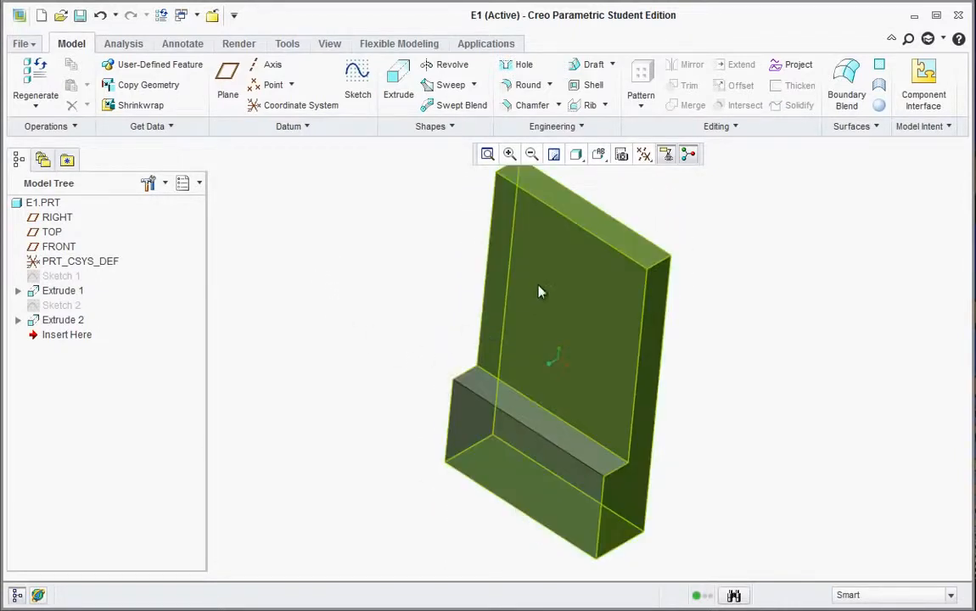
left_click(357, 81)
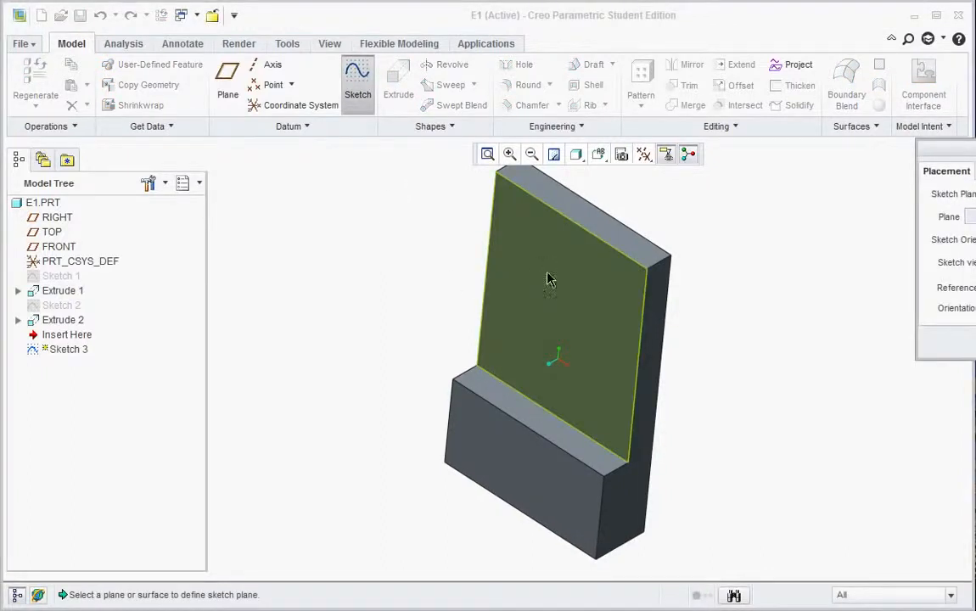
mouse_move(967, 150)
left_mouse_down()
mouse_move(889, 163)
mouse_move(849, 152)
left_mouse_up()
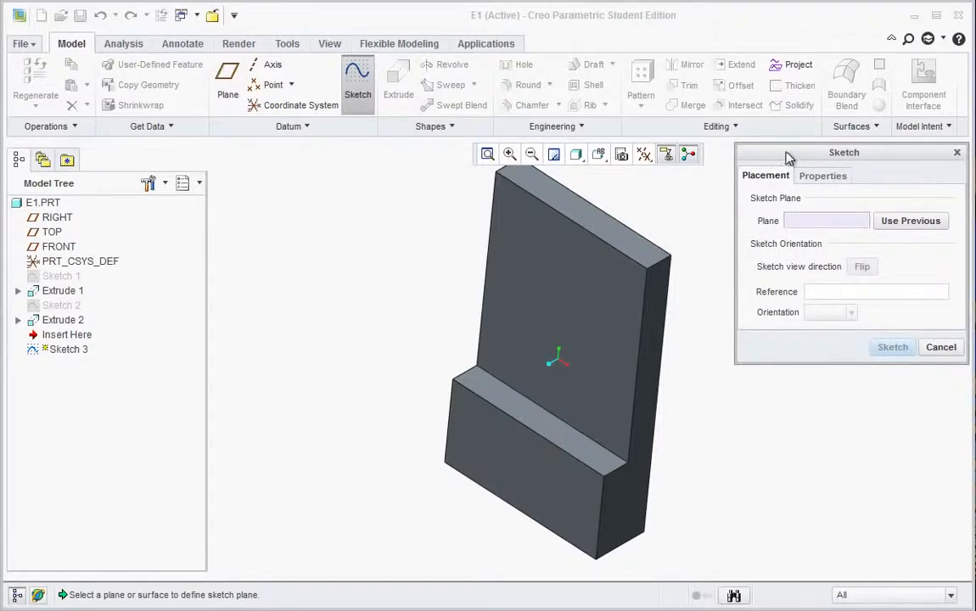
left_click(553, 299)
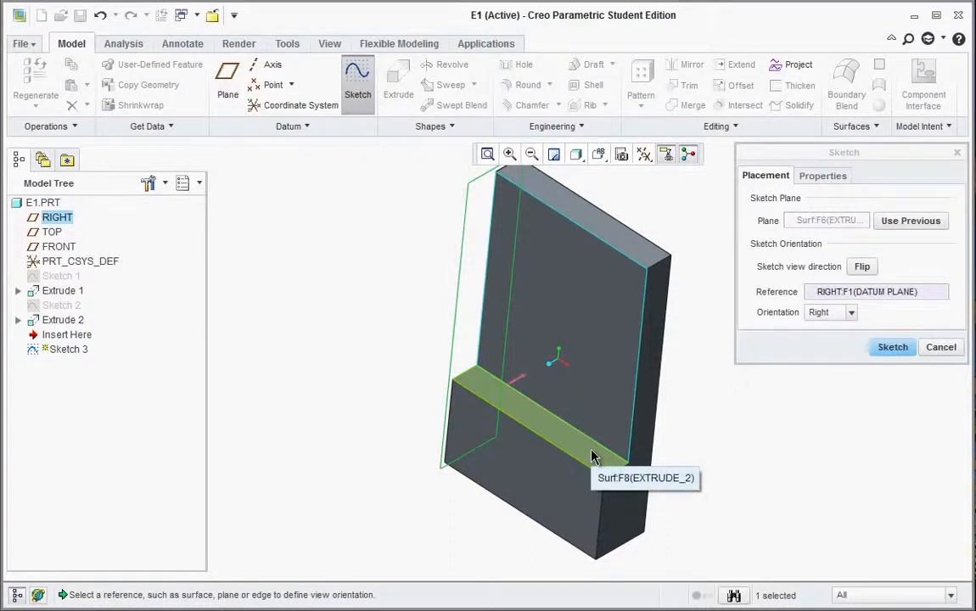
left_click(893, 351)
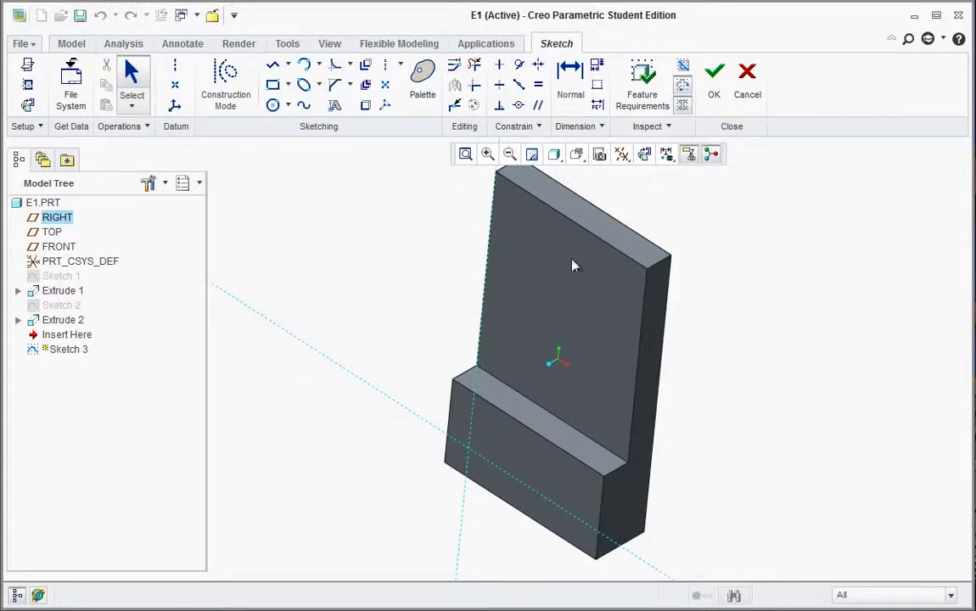
Step: Orient the view to face the sketch and draw a circle about 0.73 in diameter near the plate's upper-left corner
left_click(273, 107)
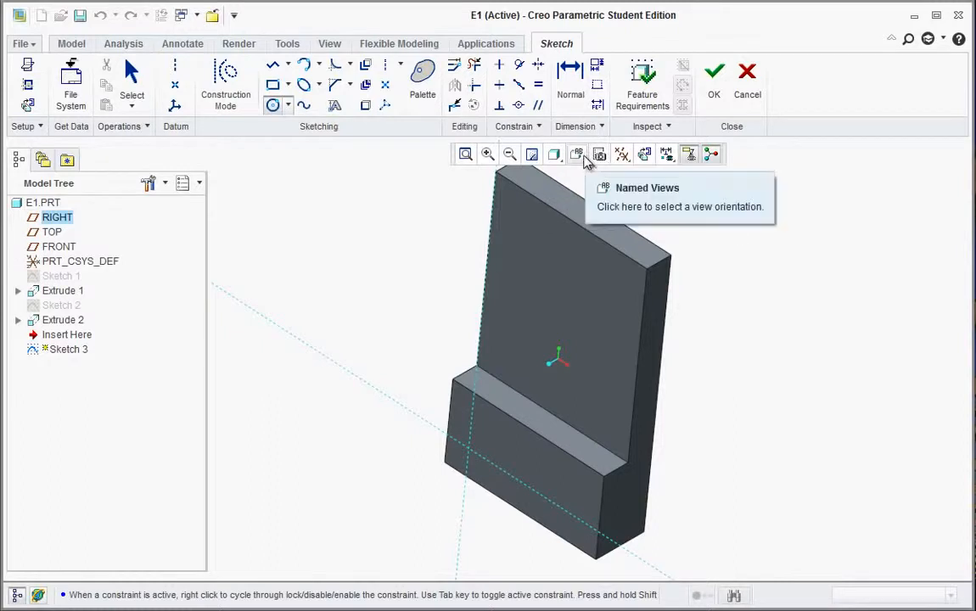
left_click(581, 159)
left_click(585, 237)
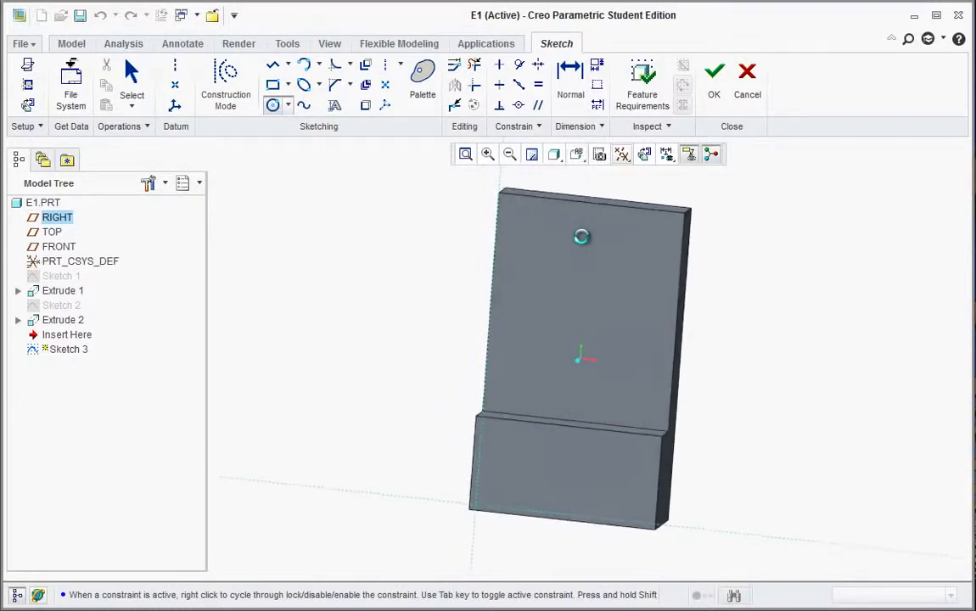
left_click(543, 261)
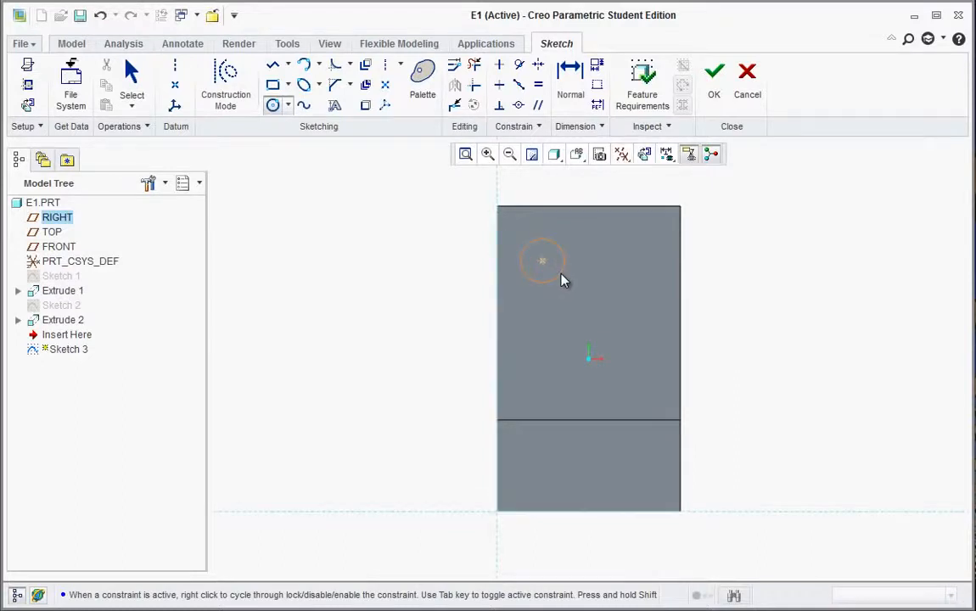
left_click(563, 281)
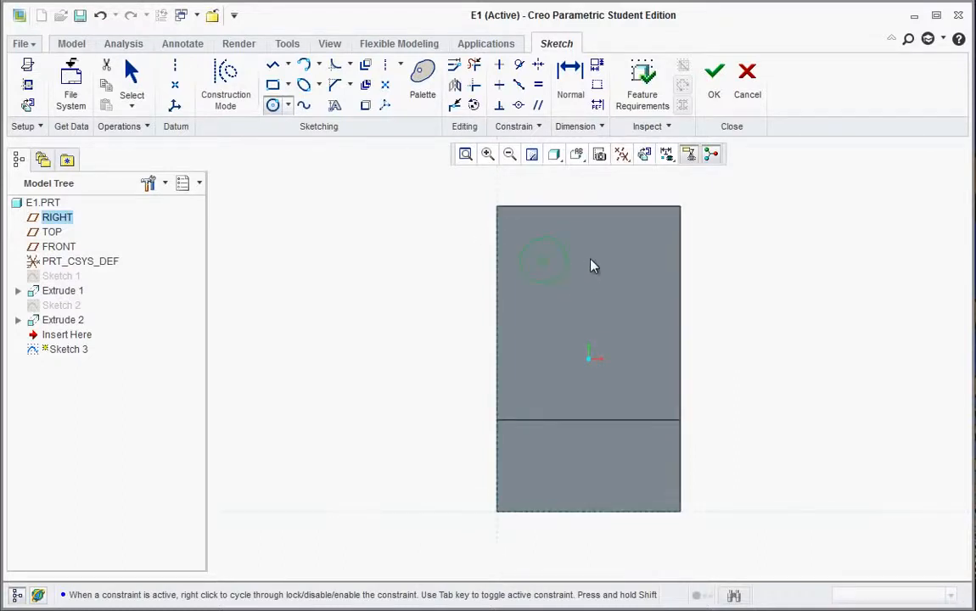
middle_click(613, 246)
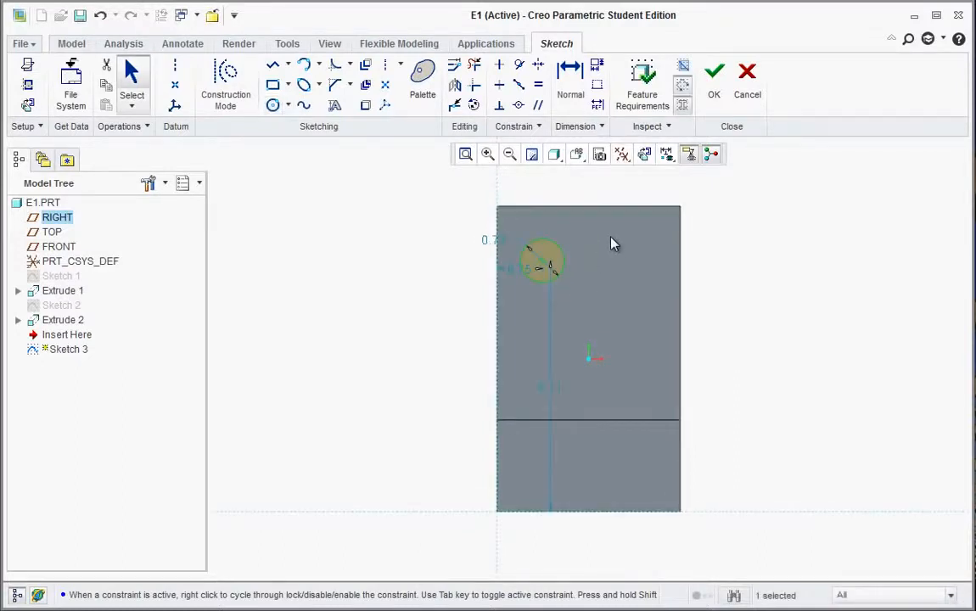
Step: Place the circle's diameter, horizontal and vertical position dimensions outside the plate on its left side
left_click_drag(501, 246, 459, 210)
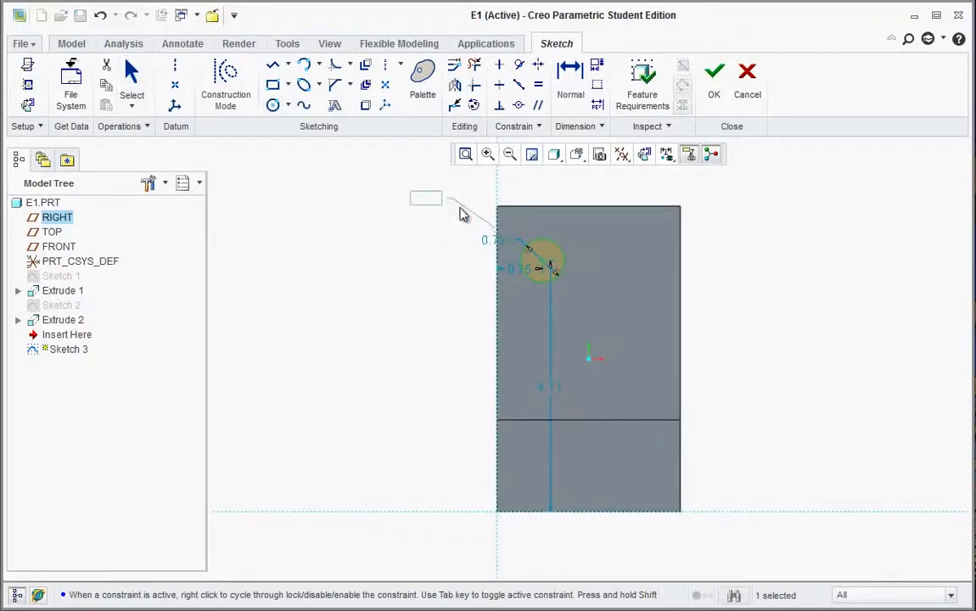
left_click_drag(484, 287, 439, 312)
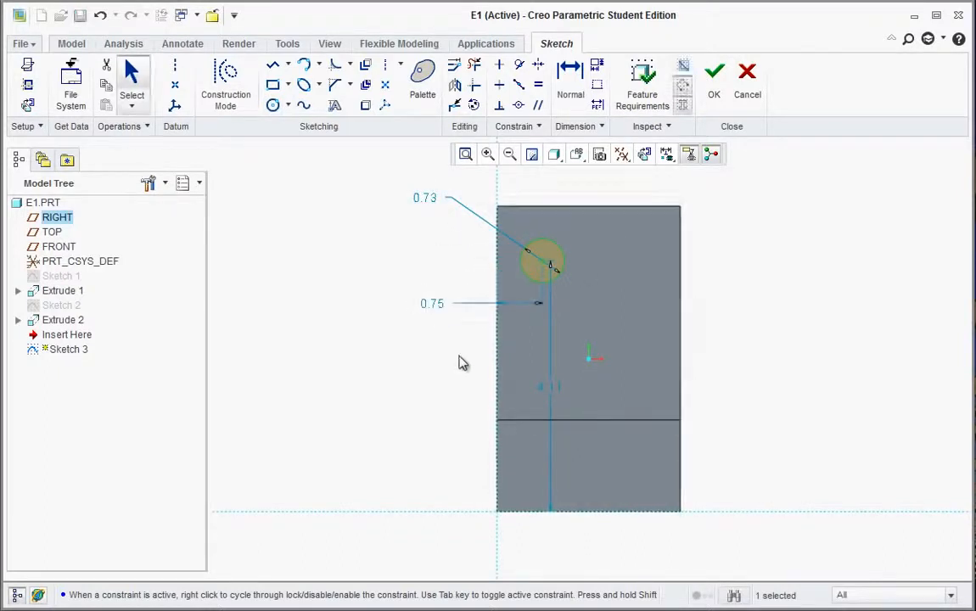
left_click_drag(551, 392, 384, 363)
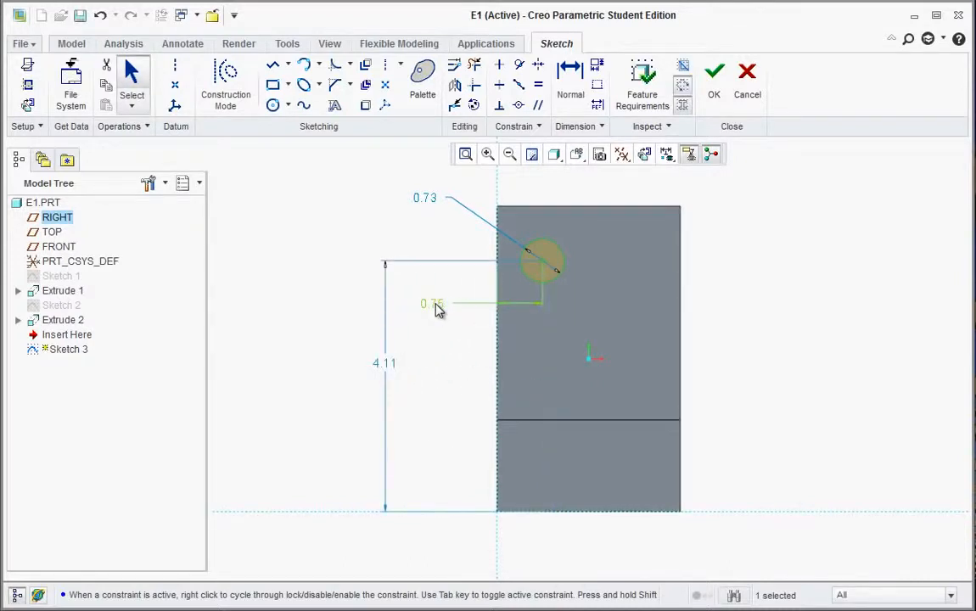
Step: Place the circle's horizontal position dimension above the plate and set it to 1
left_click_drag(436, 304, 514, 188)
double_click(519, 188)
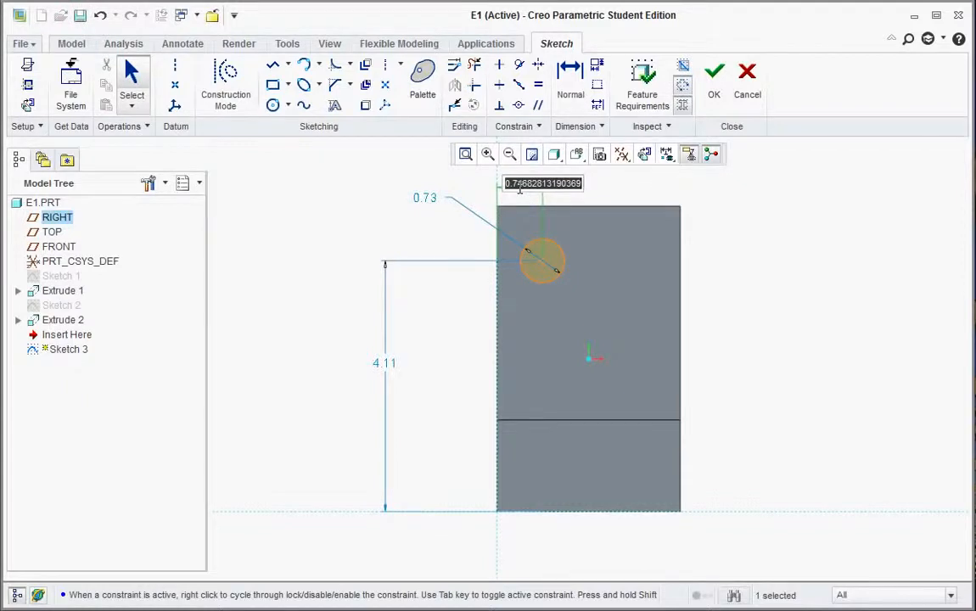
type("1")
key("Return")
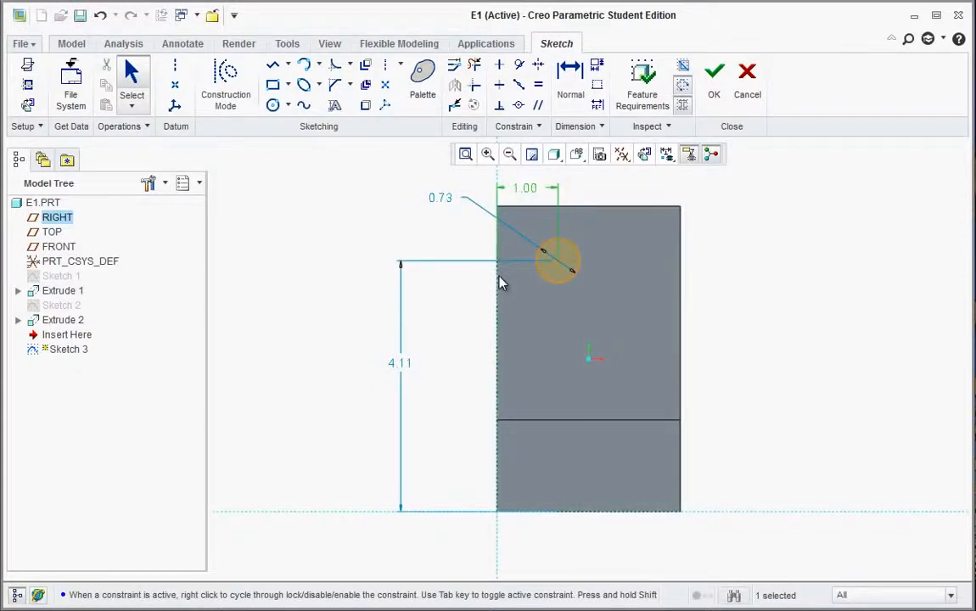
right_click(404, 365)
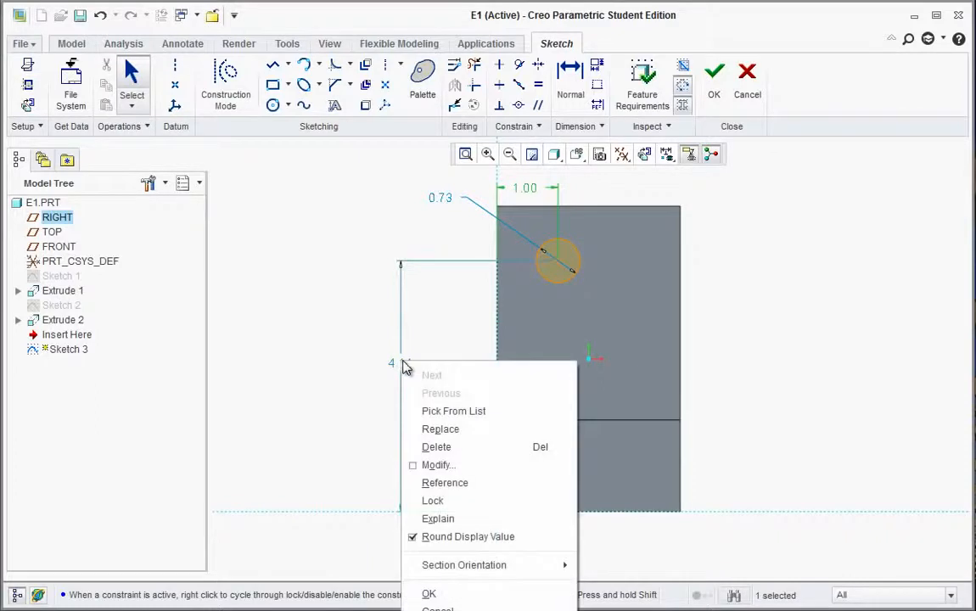
left_click(365, 397)
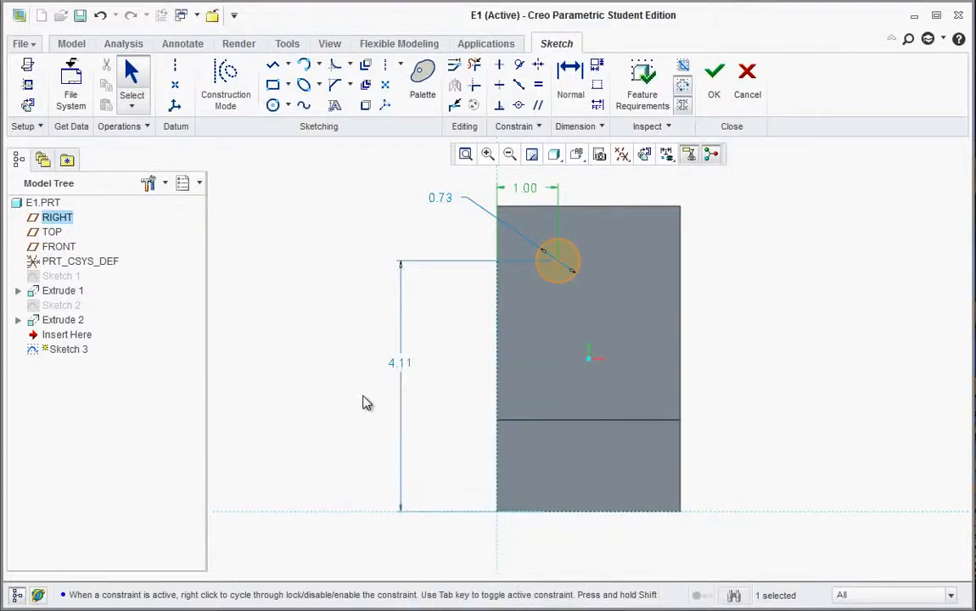
left_click(406, 367)
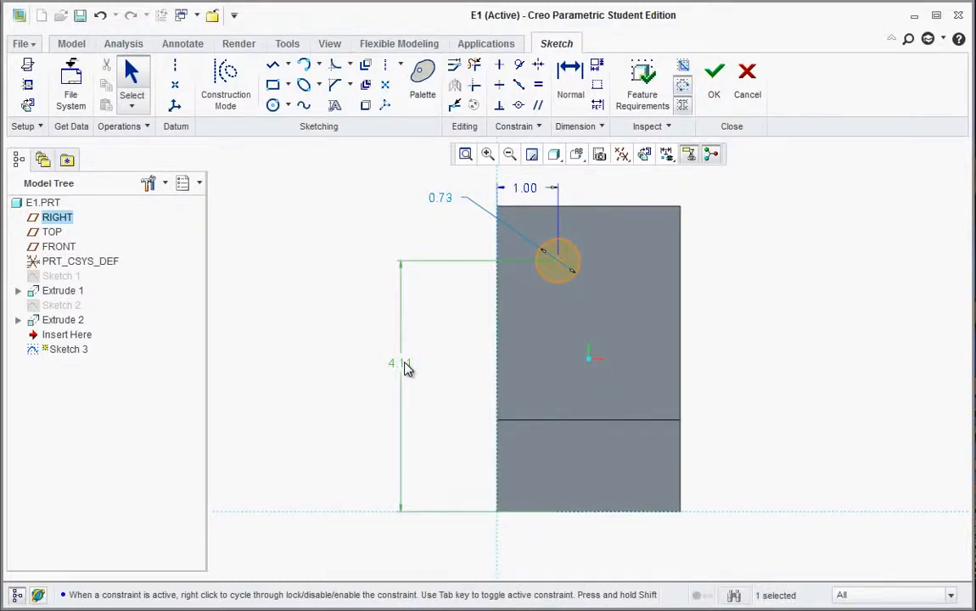
right_click(406, 367)
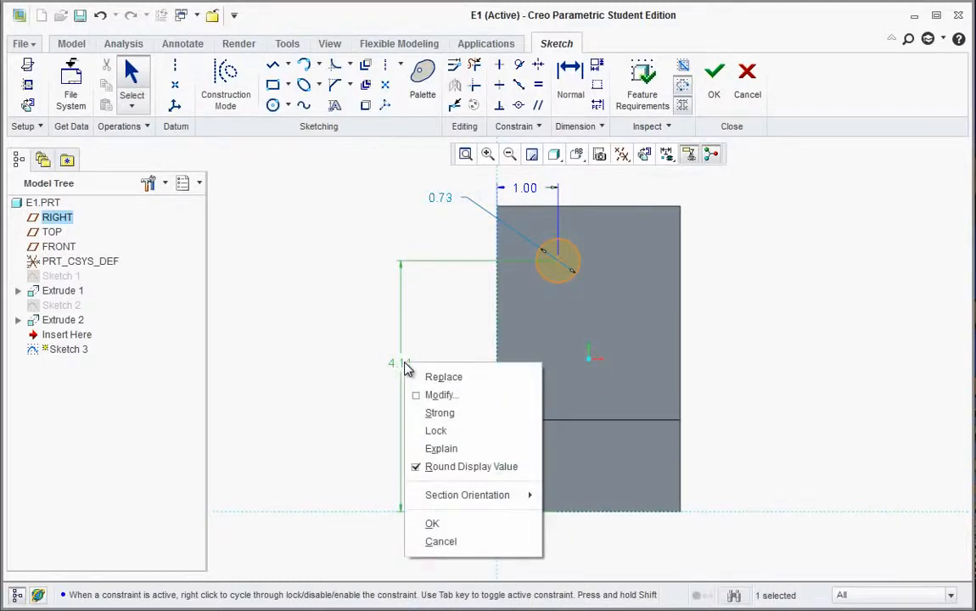
left_click(365, 404)
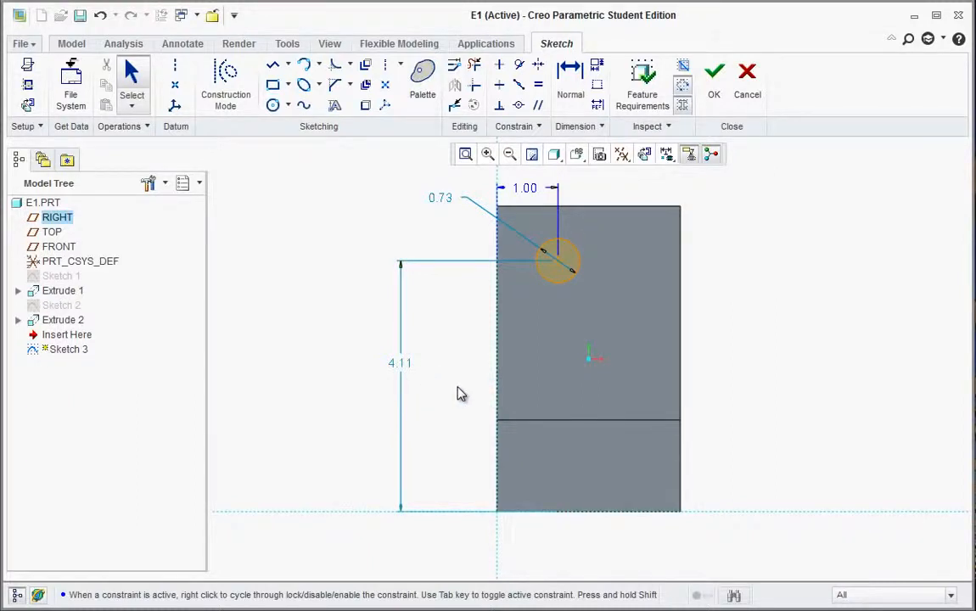
Step: Dimension the circle's center vertically from the plate's top edge and set the distance to 1
left_click(576, 90)
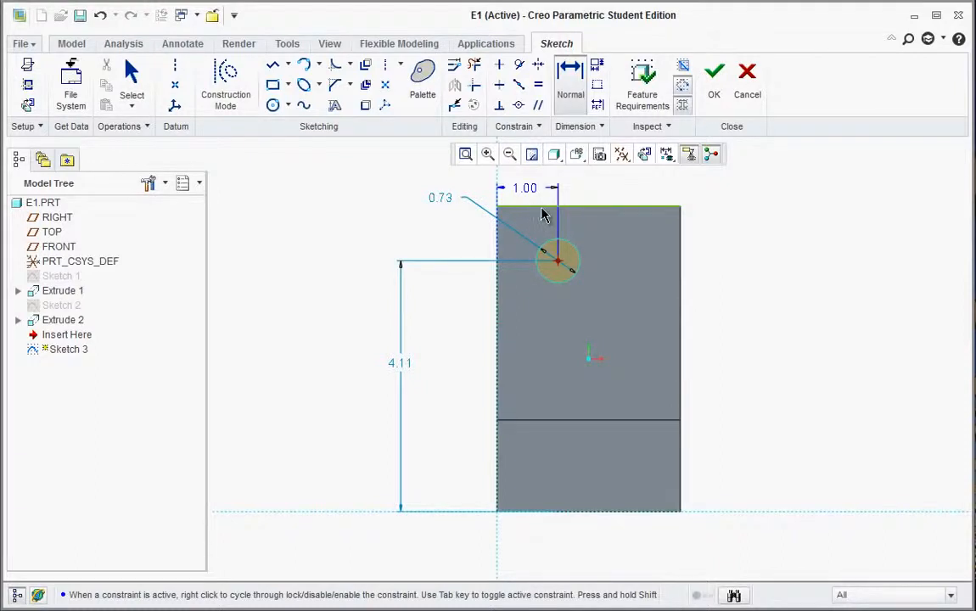
middle_click(398, 226)
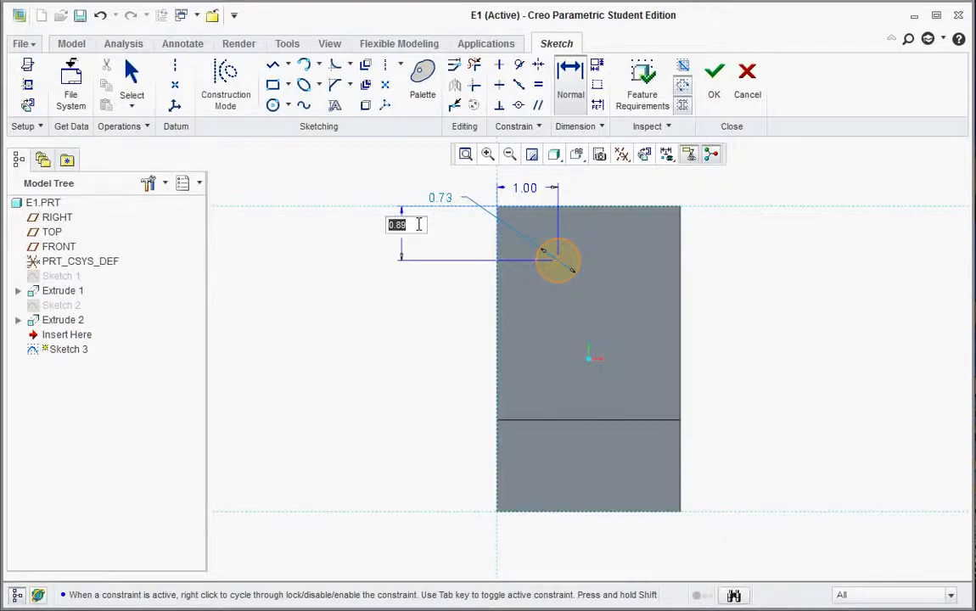
type("1")
key("Return")
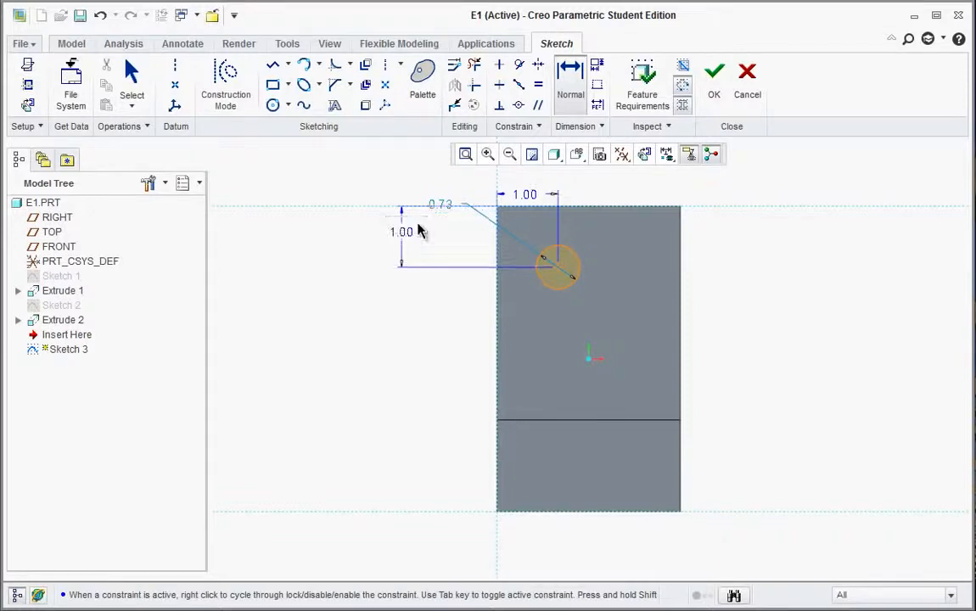
scroll(531, 250, "up", 1)
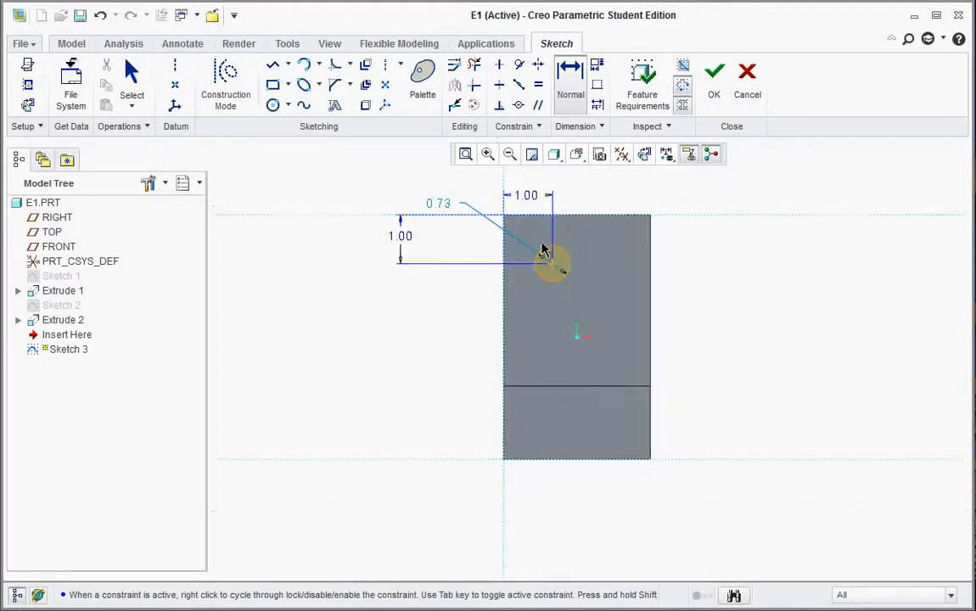
middle_click(454, 246)
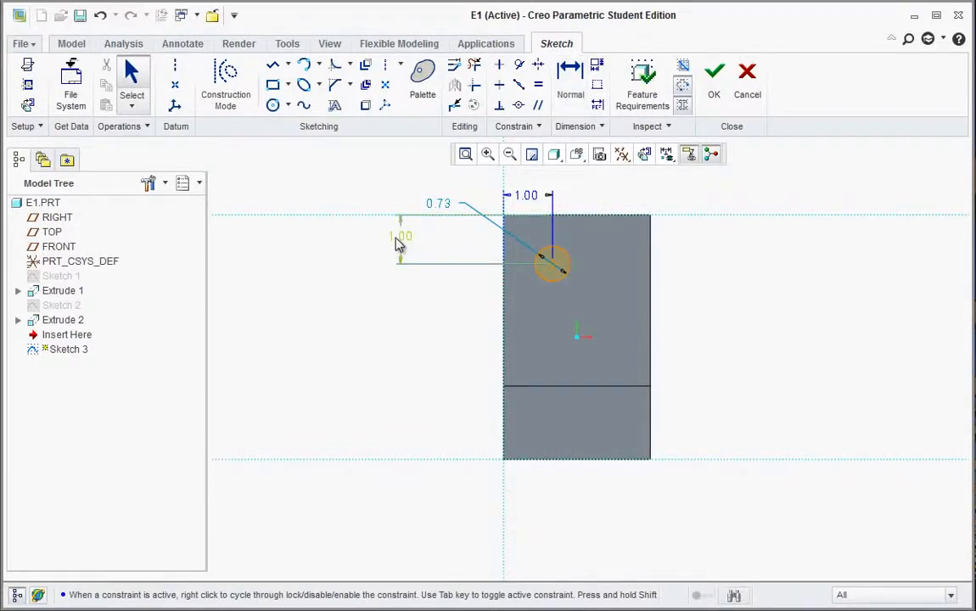
Step: Move the circle's vertical position dimension closer to the plate and set the circle's diameter to 0.75
left_click_drag(426, 242, 470, 239)
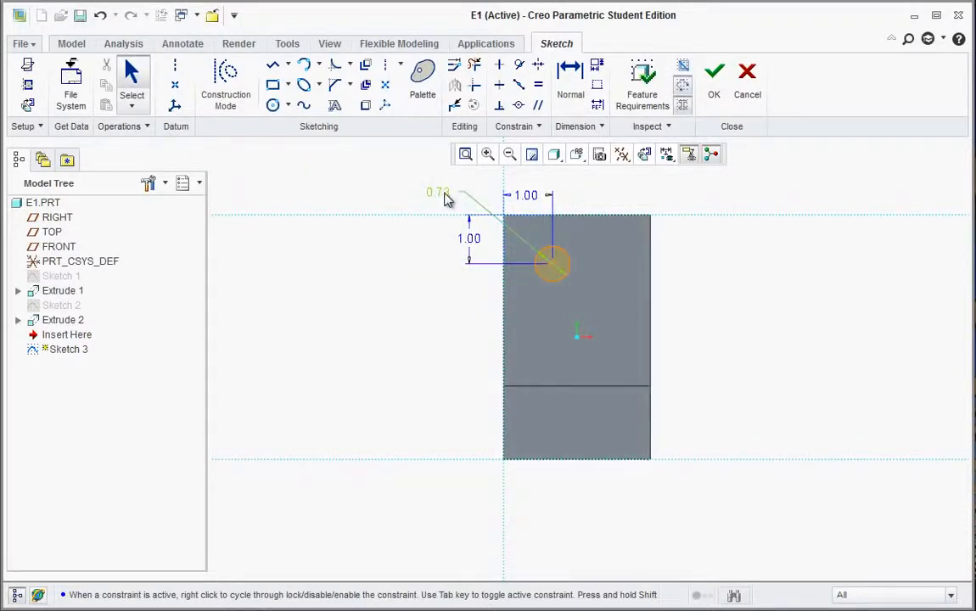
double_click(444, 194)
type(".7")
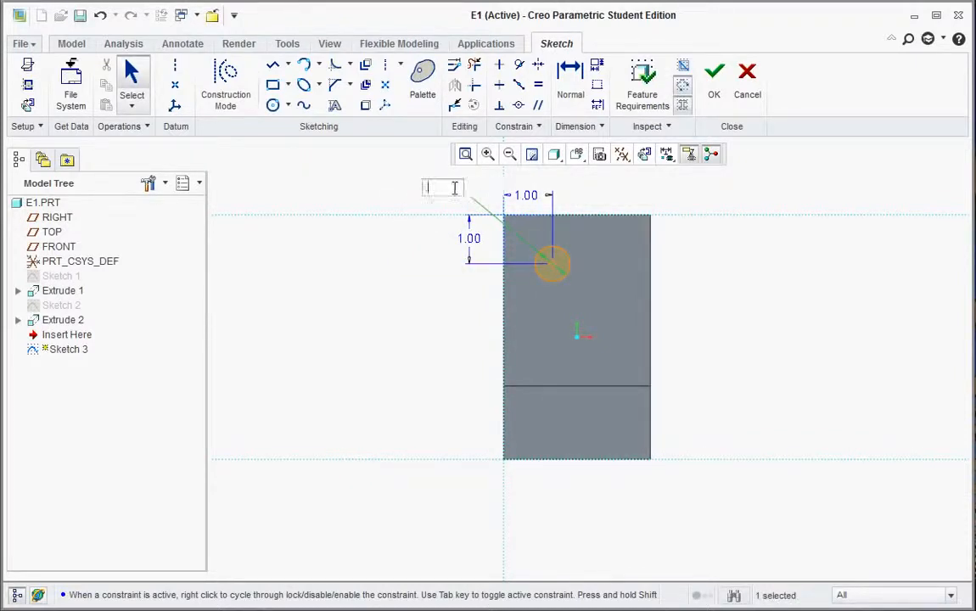
type("5")
key("Return")
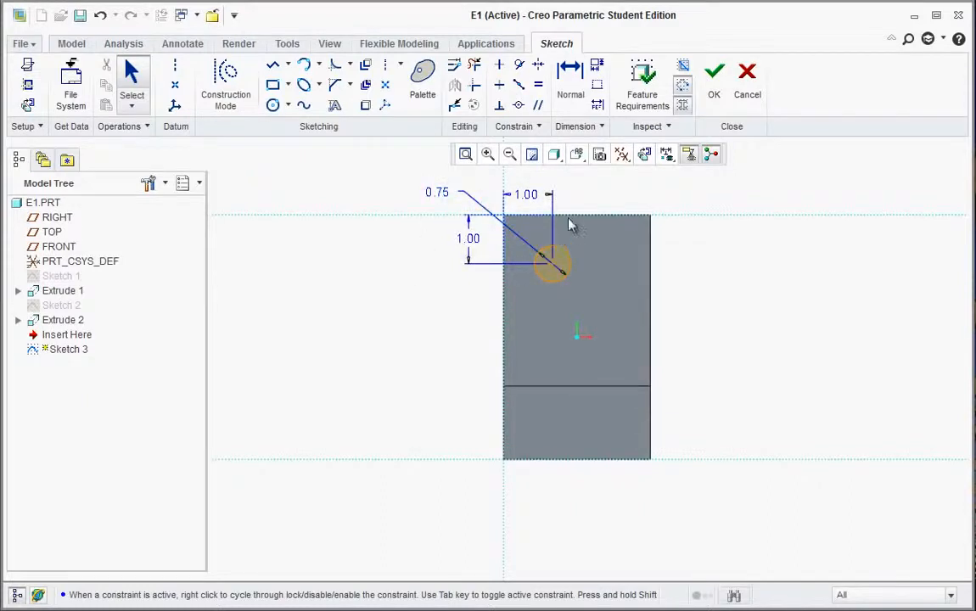
Step: Place the circle's 1.00 horizontal position dimension clear above the plate's top edge and finish the sketch
mouse_move(615, 302)
middle_mouse_down()
mouse_move(571, 326)
mouse_move(575, 334)
mouse_move(582, 321)
middle_mouse_up()
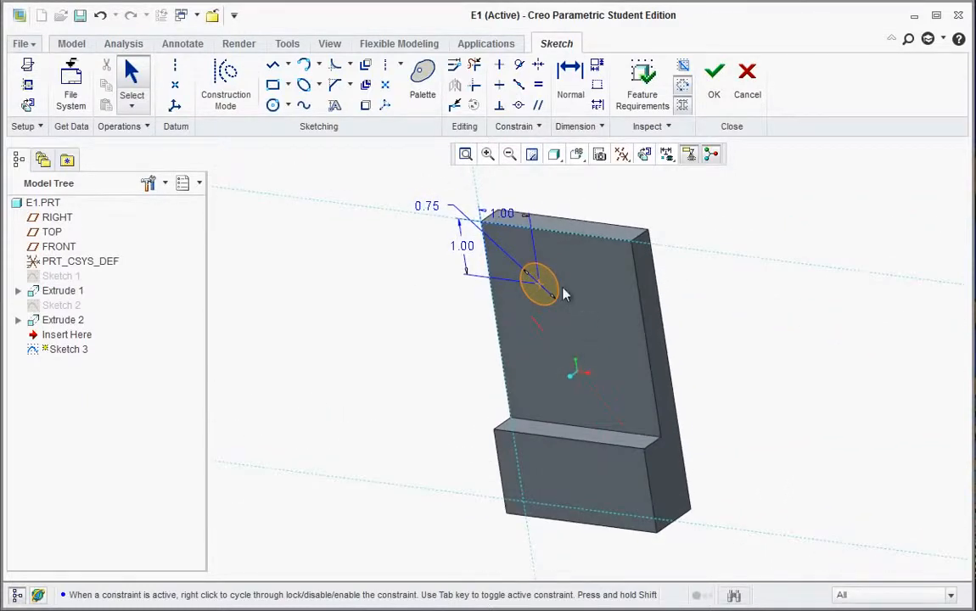
double_click(506, 210)
type("1")
key("Return")
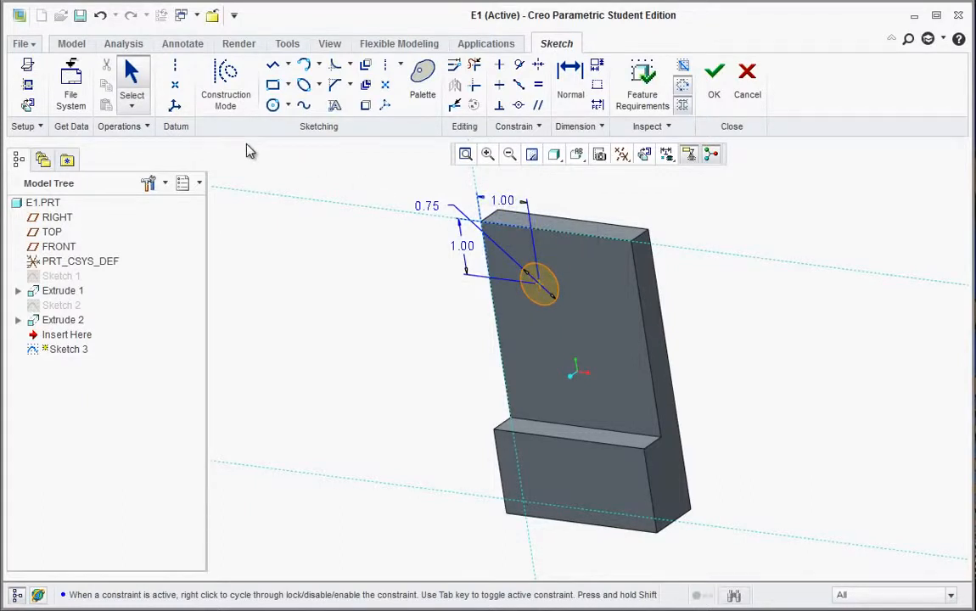
left_click(75, 47)
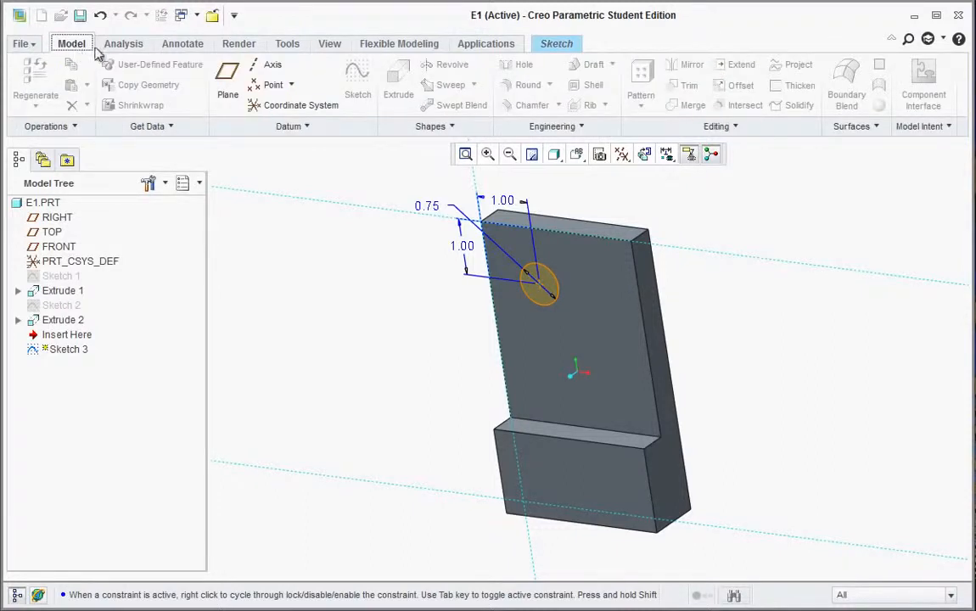
left_click(558, 43)
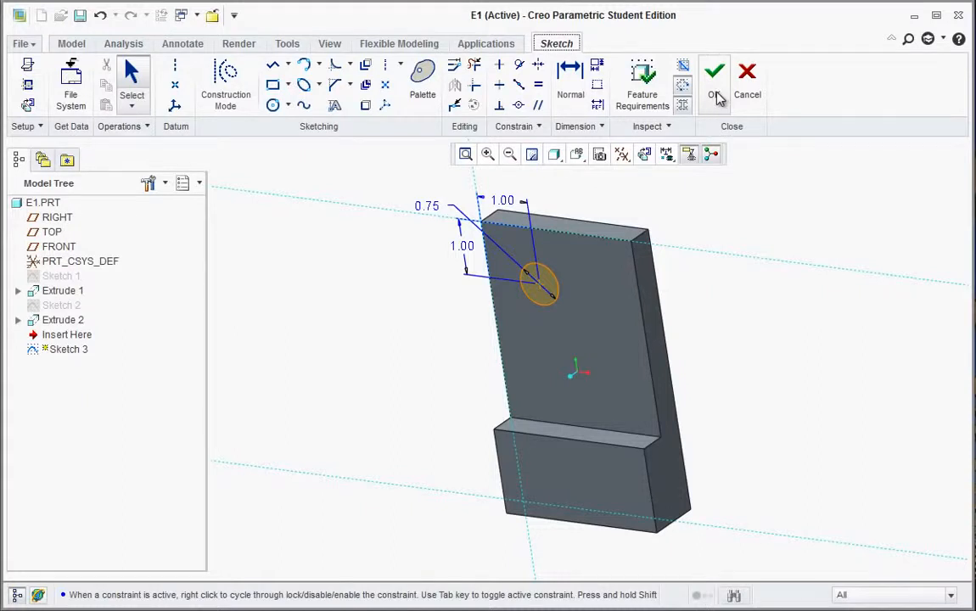
left_click(715, 98)
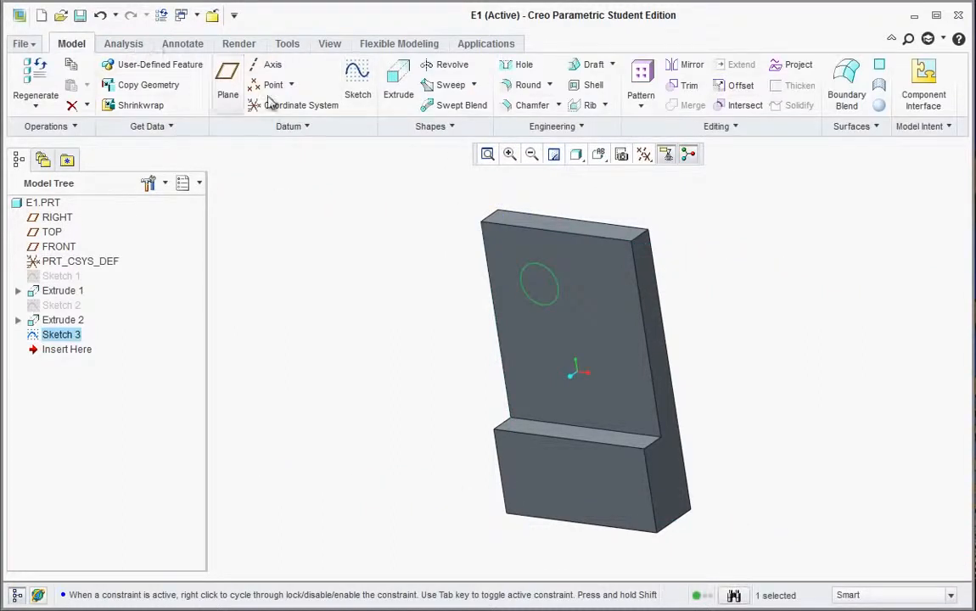
Step: Start an Extrude of the circle sketch and reverse its direction so it runs into the plate
left_click(396, 94)
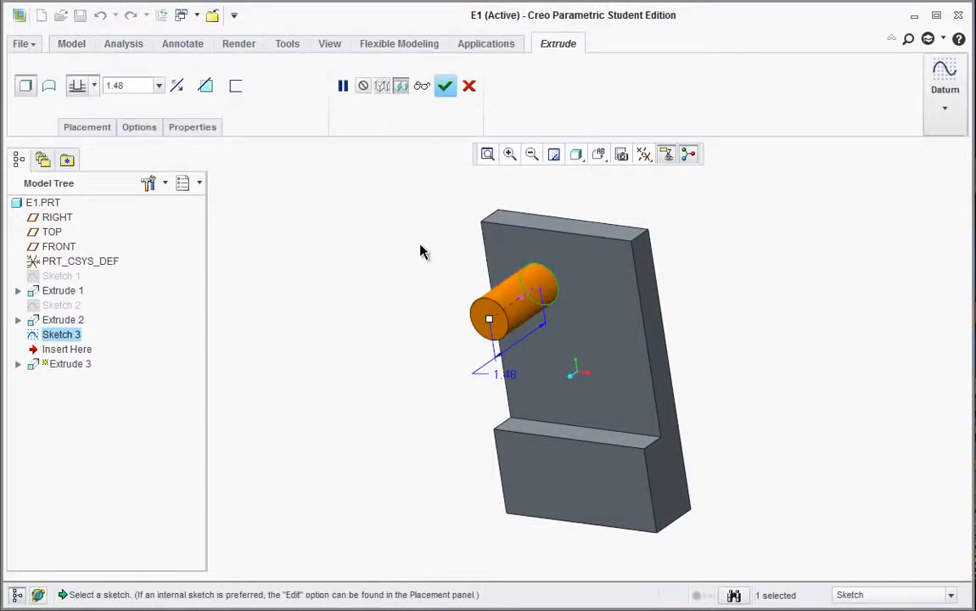
middle_click_drag(485, 319, 462, 287)
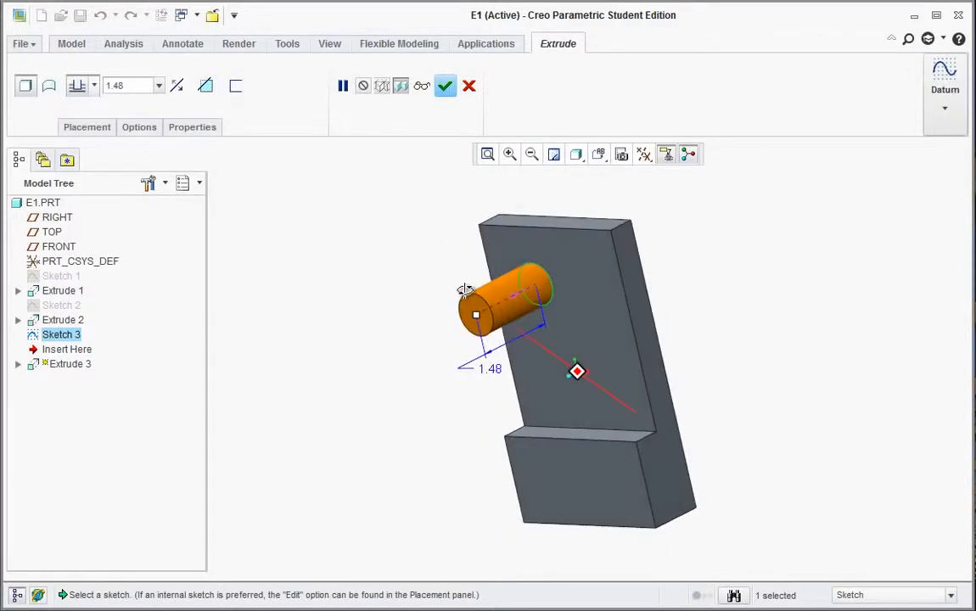
scroll(582, 253, "down", 2)
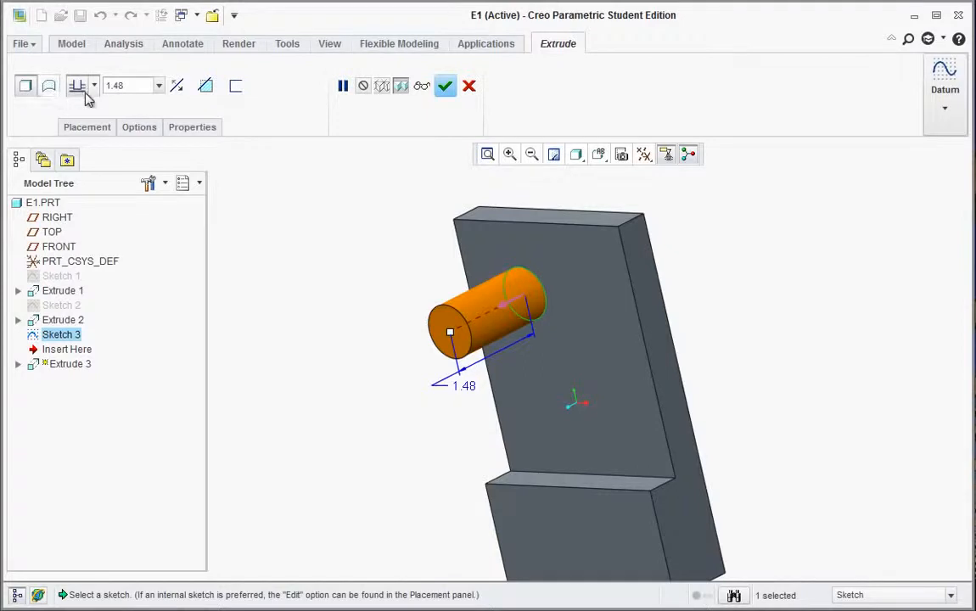
left_click(177, 88)
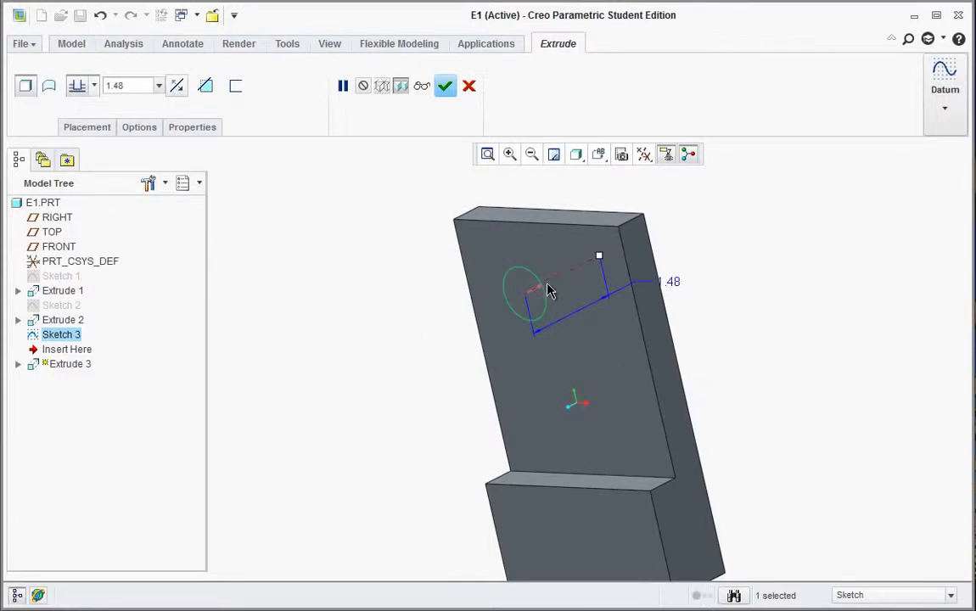
left_click(542, 291)
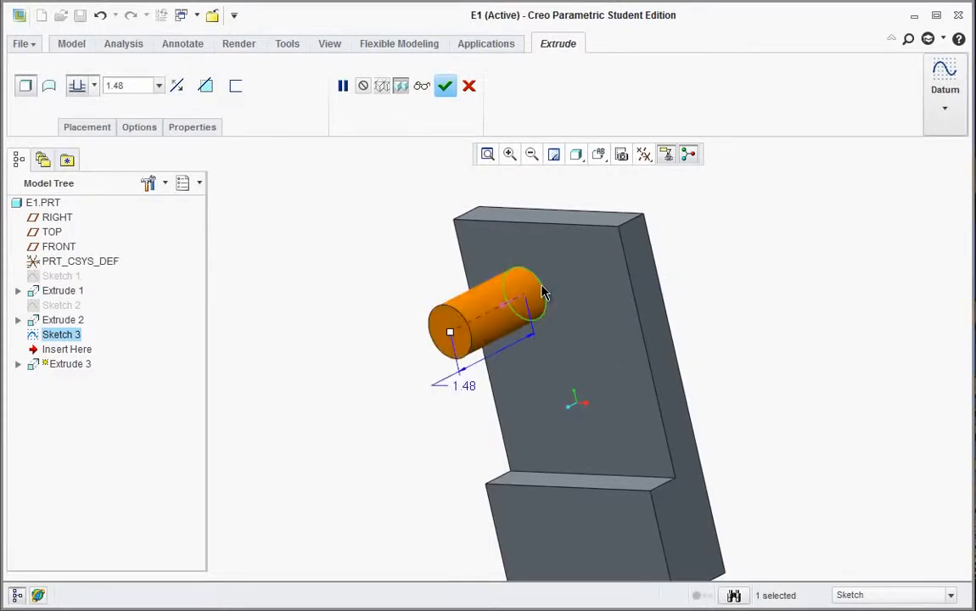
left_click(506, 314)
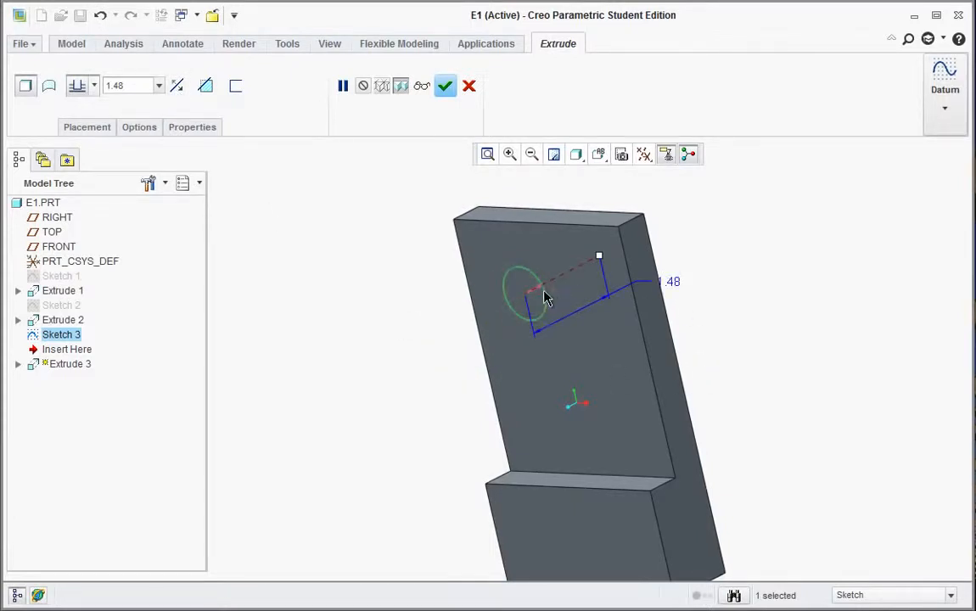
Step: Set the circle's extrusion to remove material with a Through All depth and complete the hole
left_click(204, 88)
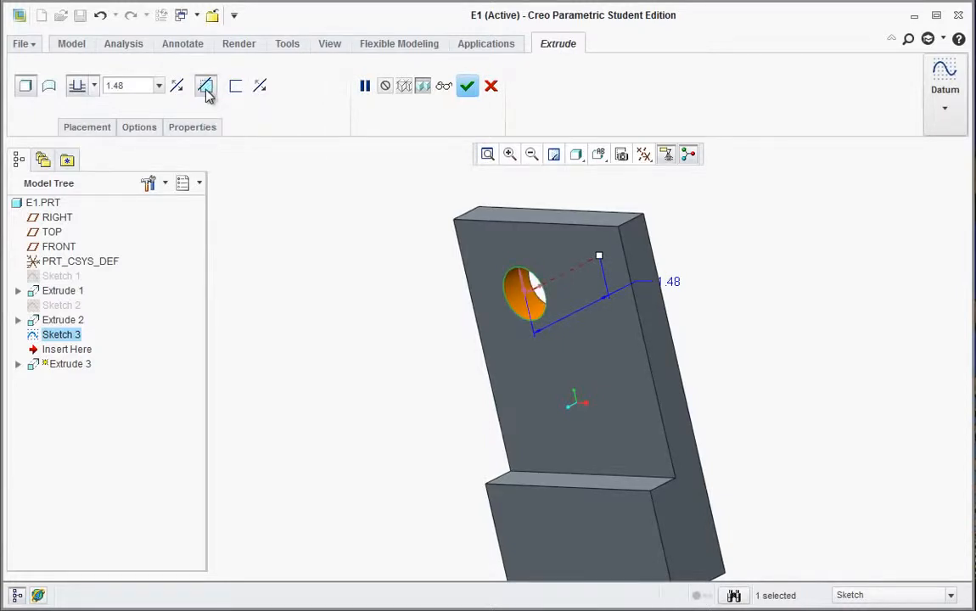
left_click(95, 87)
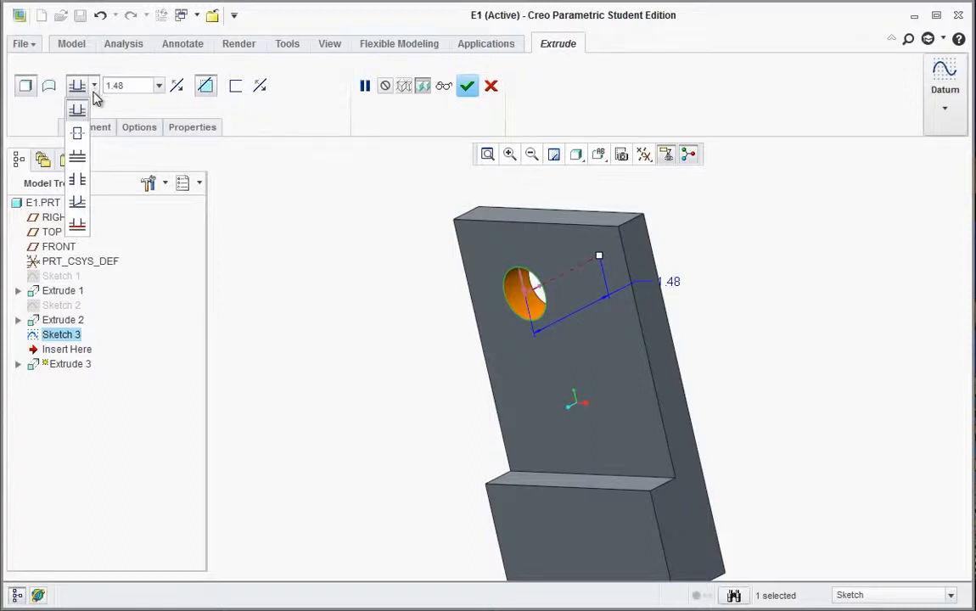
left_click(83, 187)
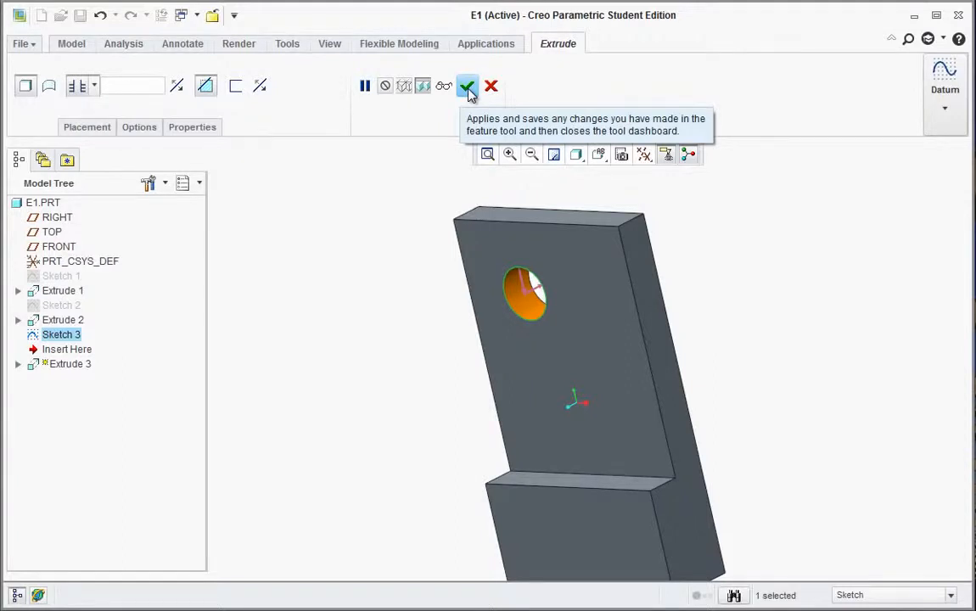
middle_click_drag(422, 272, 450, 323)
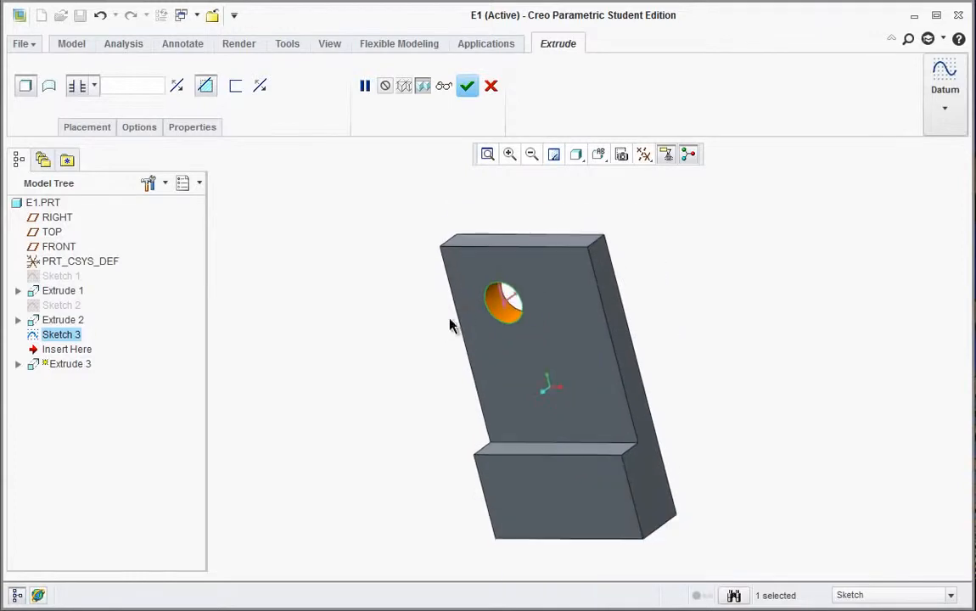
left_click(468, 86)
Step: Start a Round on the step's upper right corner edge with a radius of about 0.91 and add the plate's upper right corner edge
mouse_move(502, 390)
middle_mouse_down()
mouse_move(491, 407)
mouse_move(500, 420)
mouse_move(562, 398)
mouse_move(493, 385)
mouse_move(516, 353)
mouse_move(515, 381)
middle_mouse_up()
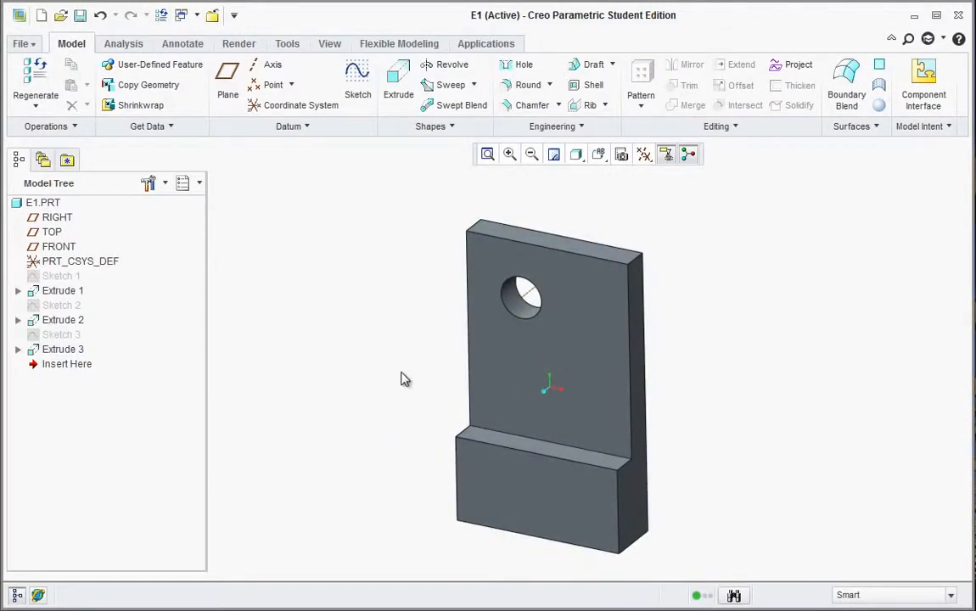
scroll(462, 429, "down", 2)
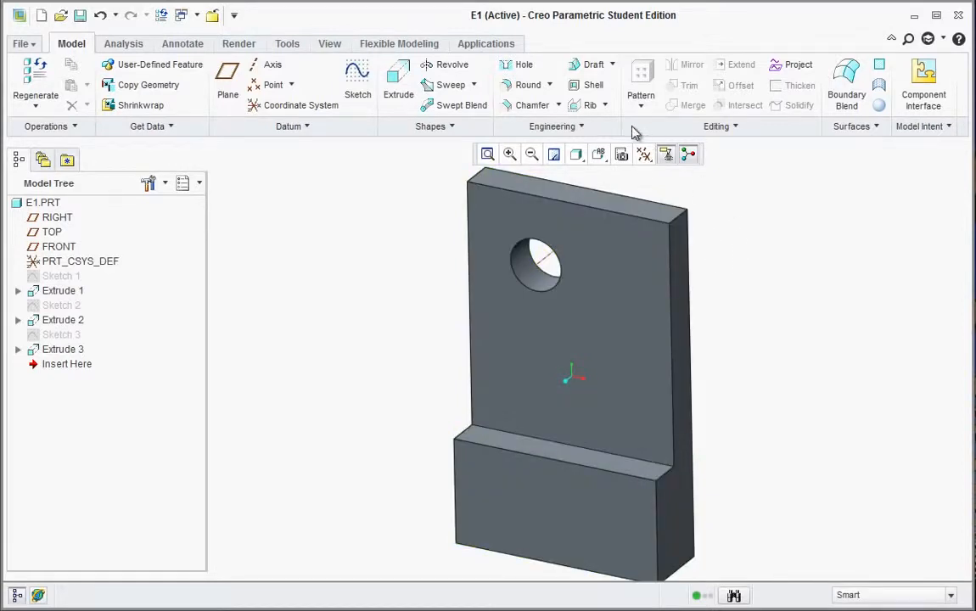
left_click(511, 89)
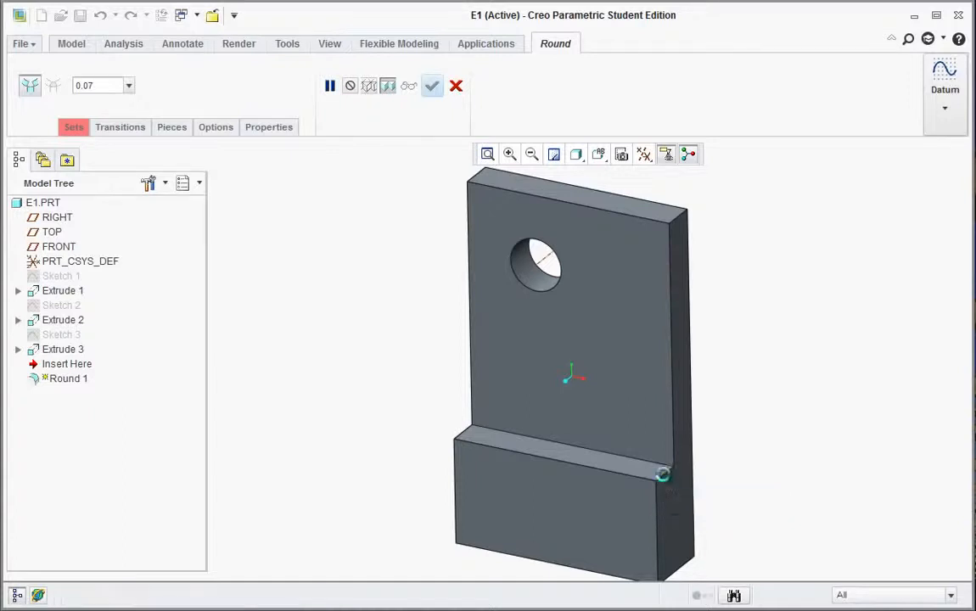
left_click(665, 480)
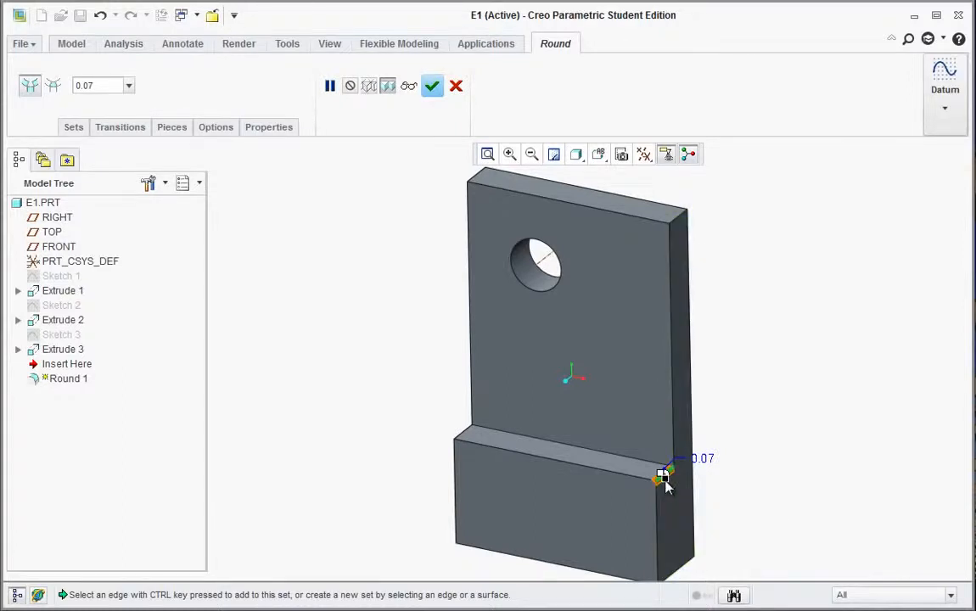
left_click_drag(664, 480, 666, 536)
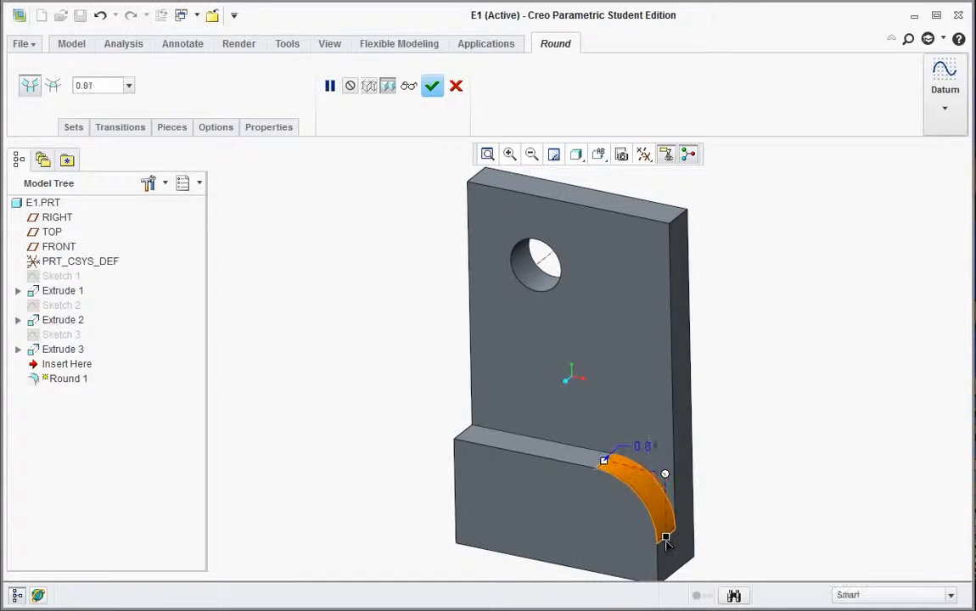
left_click(679, 222, "ctrl")
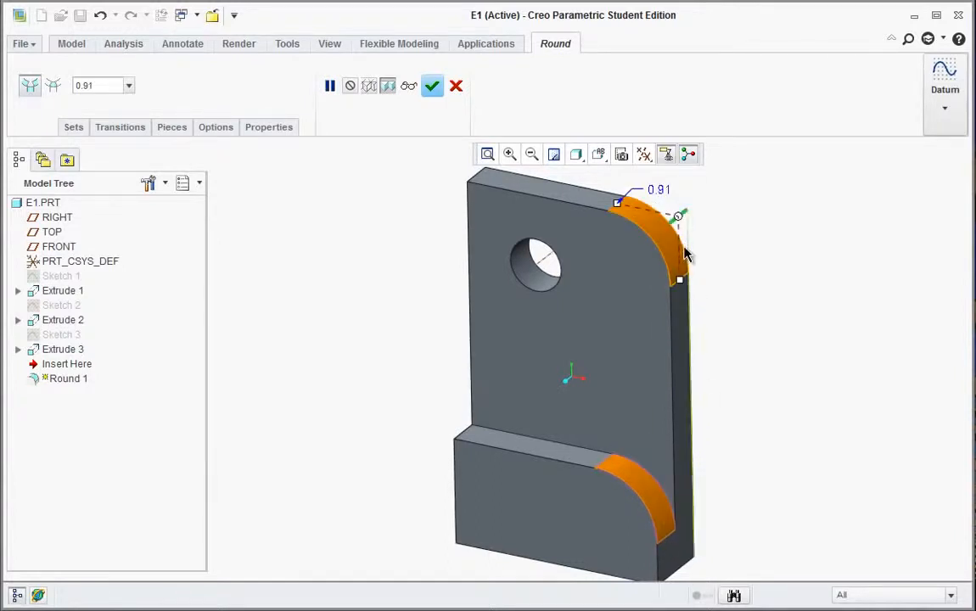
Step: Set the corner rounds' radius to 1.00 and complete the Round
double_click(659, 190)
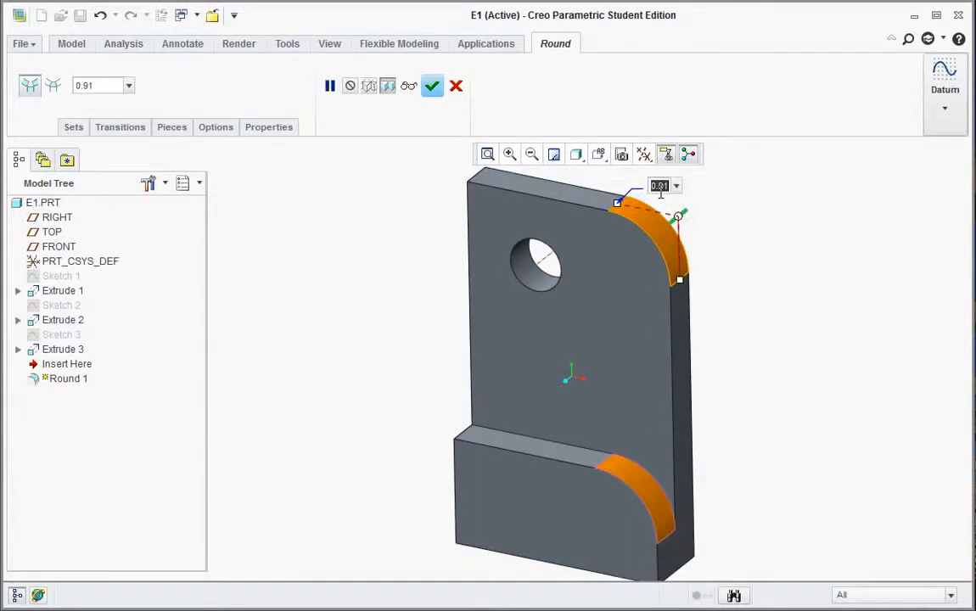
type("1")
key("Return")
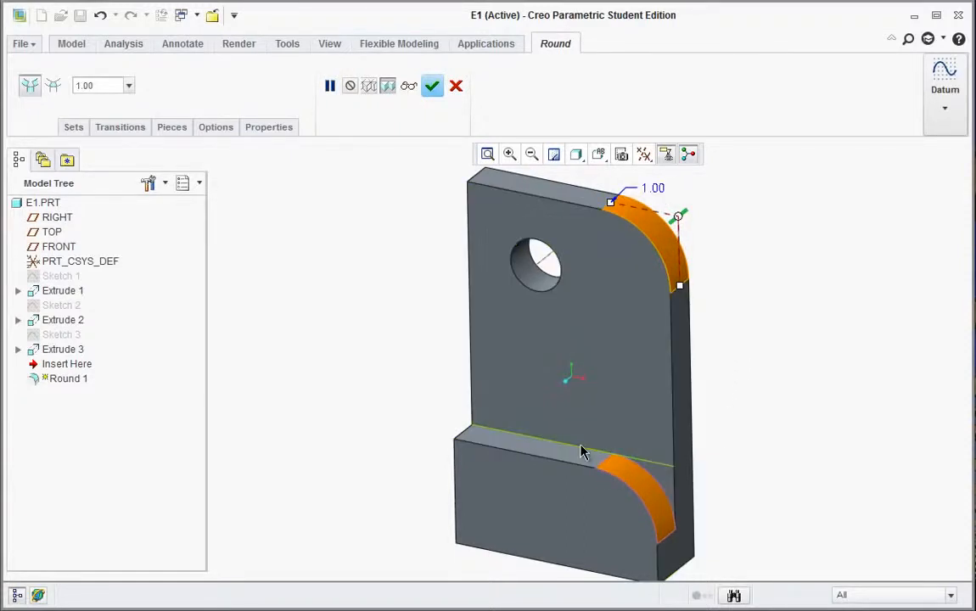
left_click(432, 86)
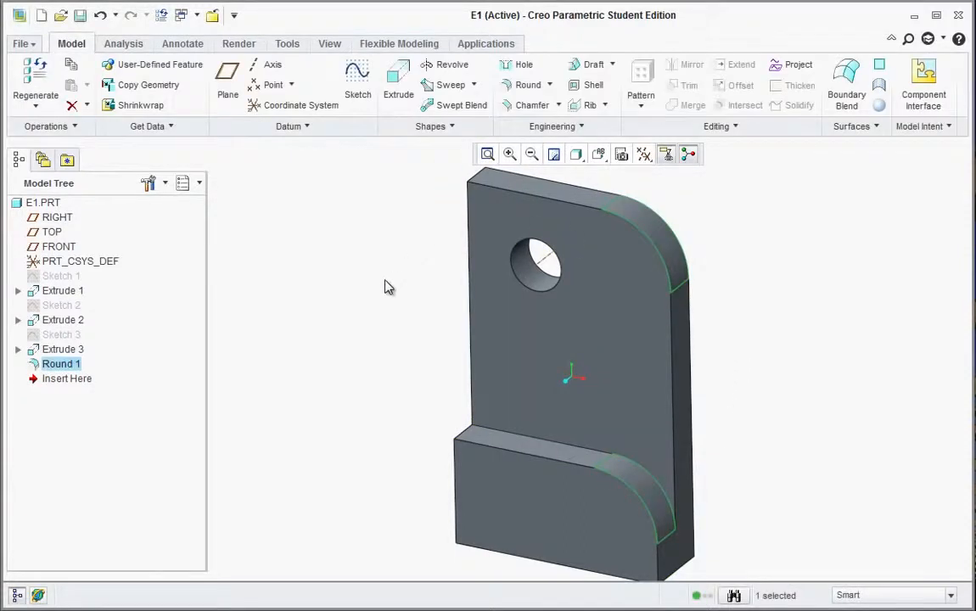
Step: Start an Edge Chamfer of type 45 x D on the plate's right front edge with D set to 0.10
left_click(532, 105)
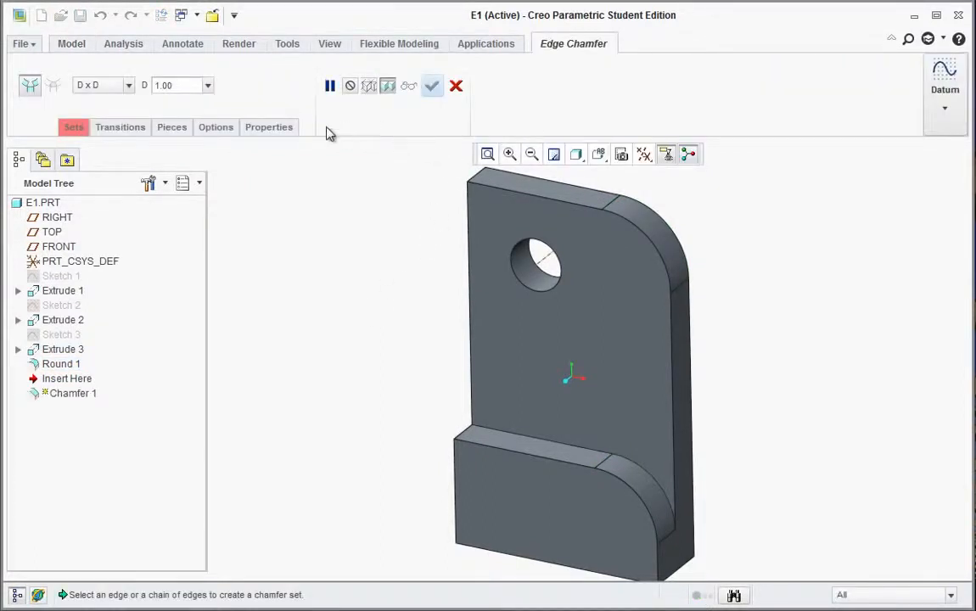
left_click(128, 85)
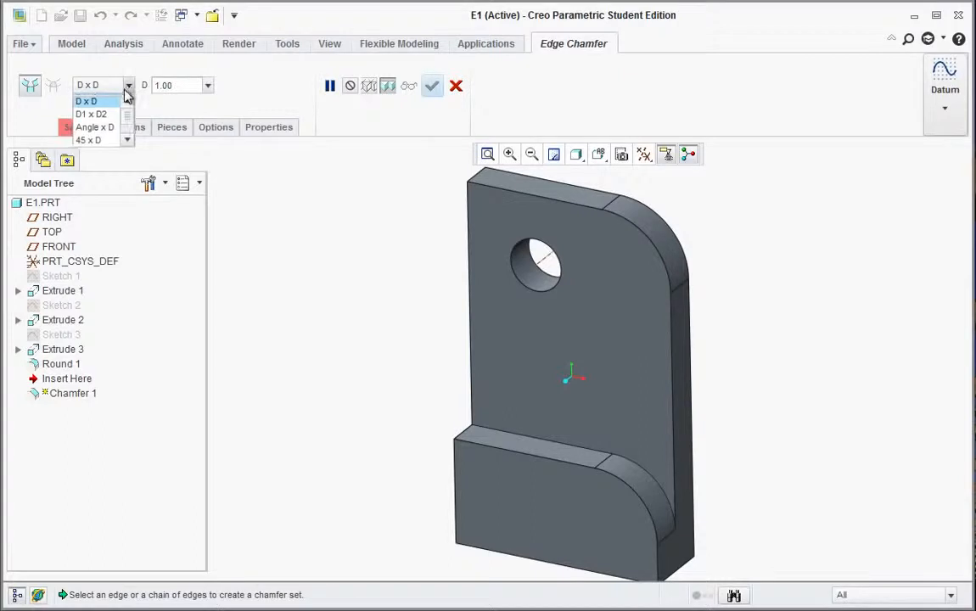
left_click(90, 140)
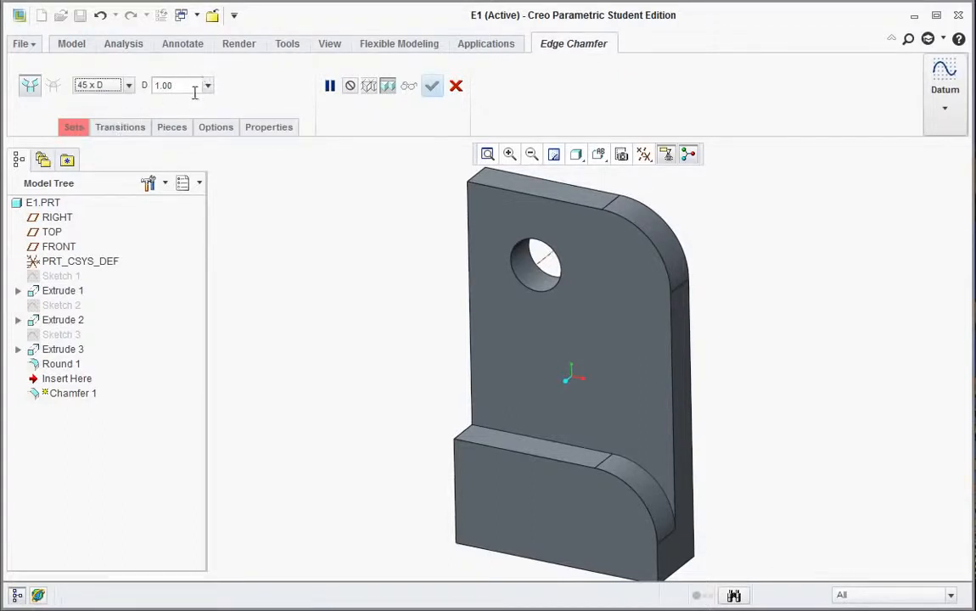
left_click(675, 437)
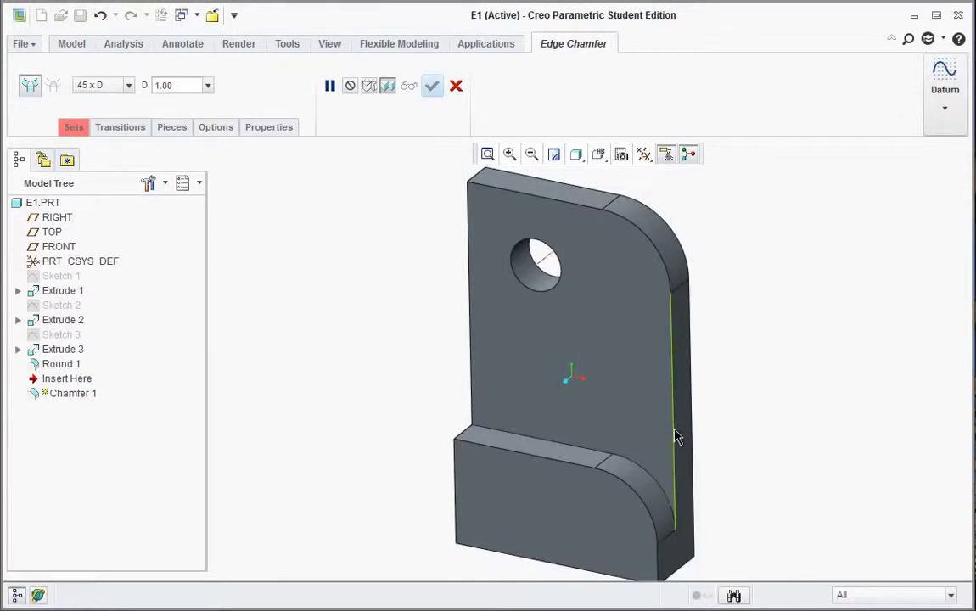
double_click(181, 85)
key("BackSpace")
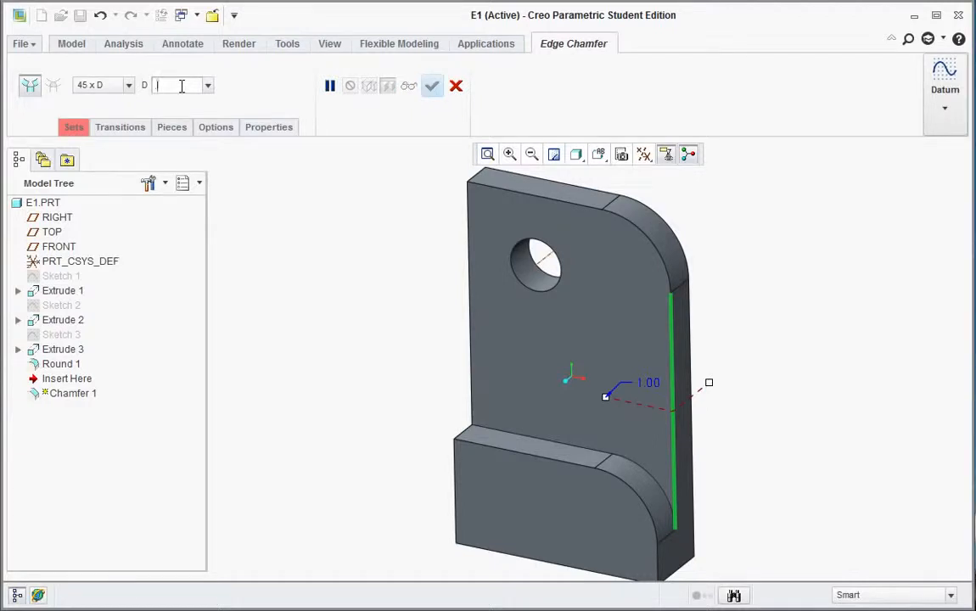
type(".1")
key("Return")
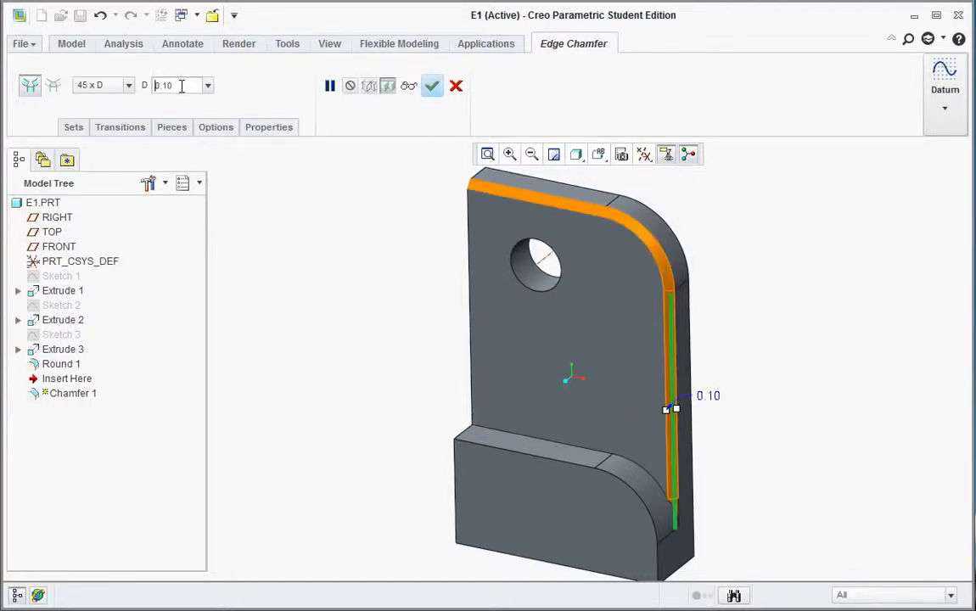
Step: Add the step's curved front edge to the chamfer and complete it
middle_click_drag(752, 376, 669, 496)
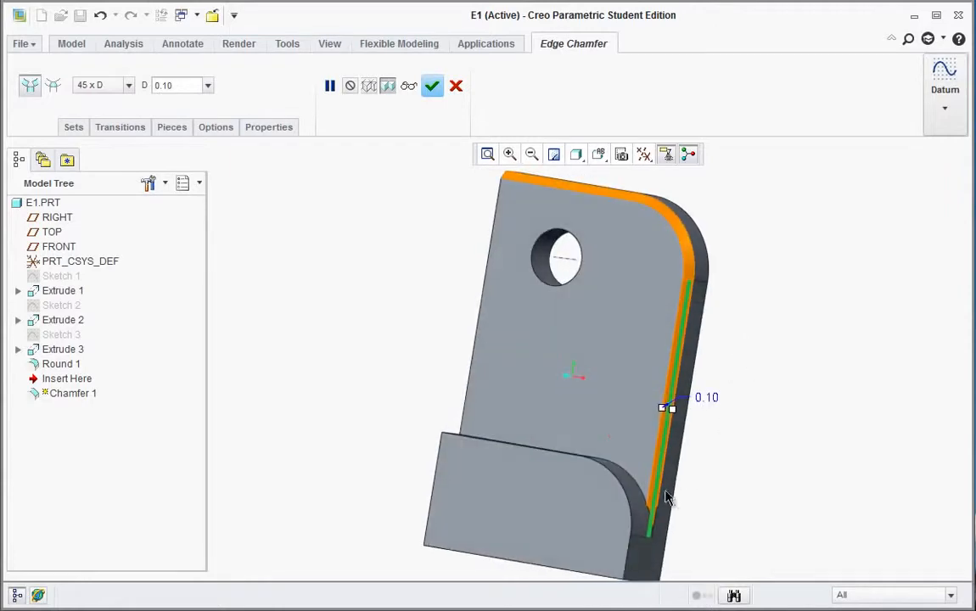
scroll(630, 491, "up", 3)
left_click(607, 493, "ctrl")
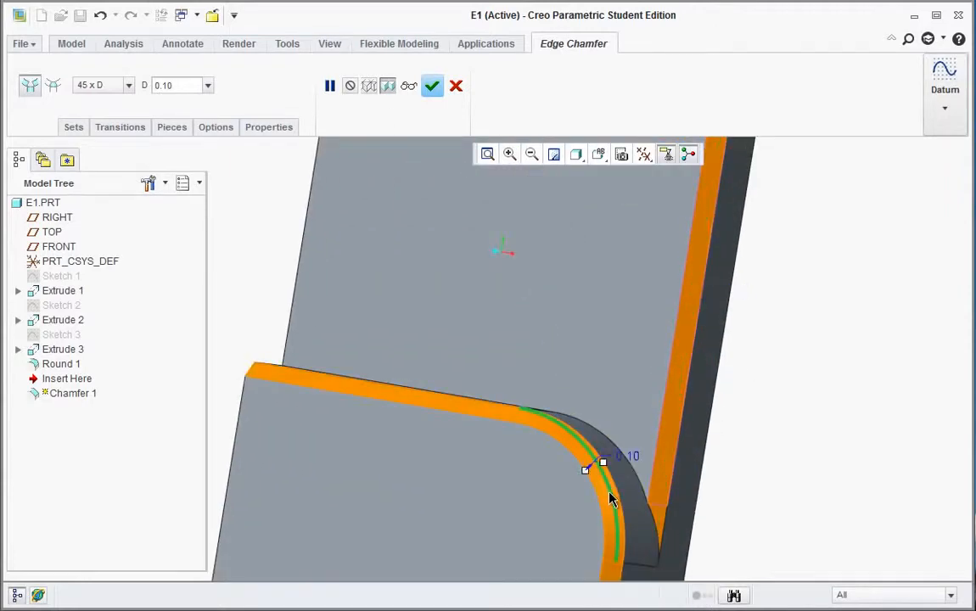
left_click(432, 85)
Step: Start a Shell of the part and set its wall thickness to 0.06
scroll(440, 386, "down", 5)
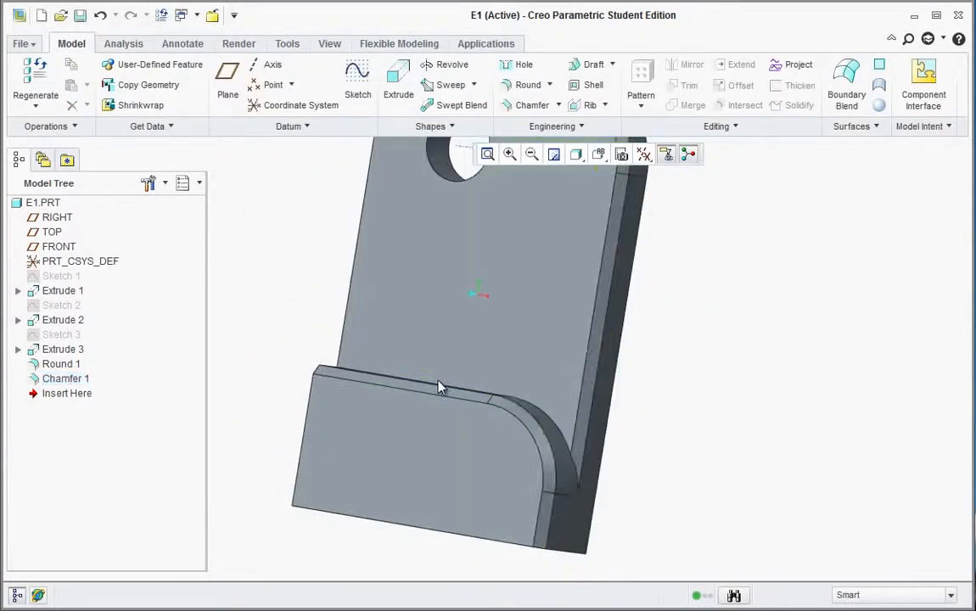
middle_click_drag(650, 300, 744, 453)
scroll(742, 452, "up", 2)
scroll(540, 343, "down", 2)
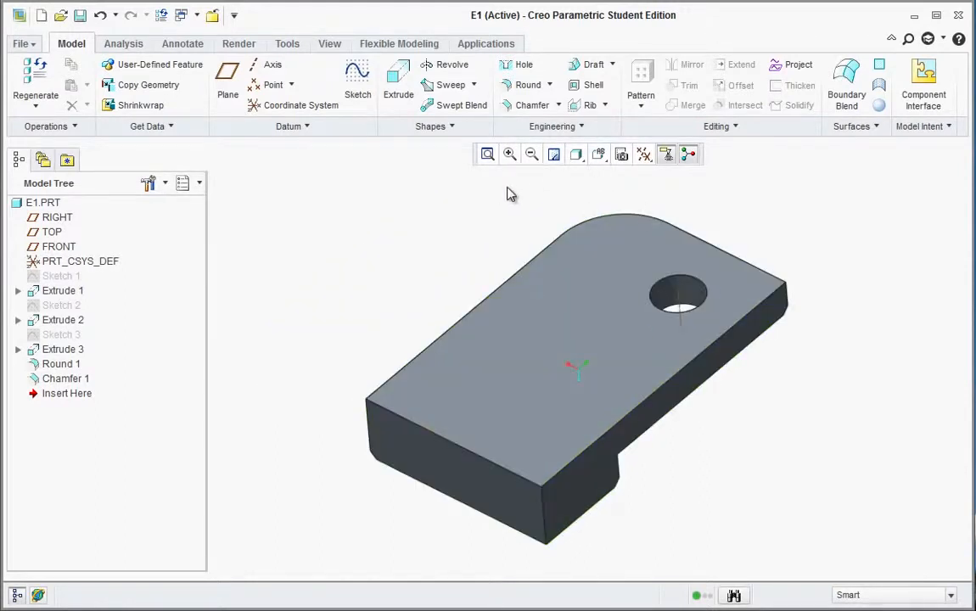
left_click(591, 89)
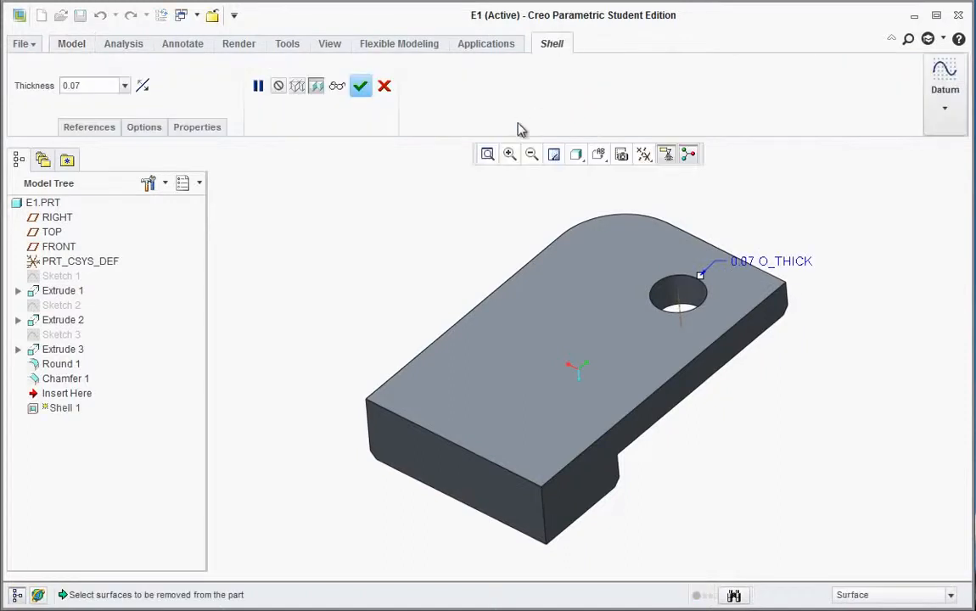
double_click(96, 84)
type("0.06")
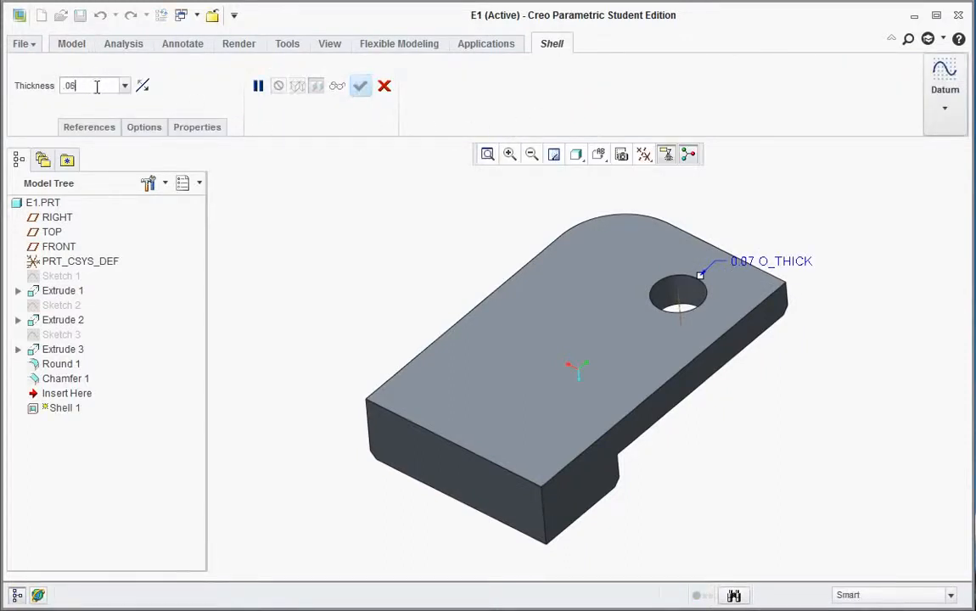
key("Return")
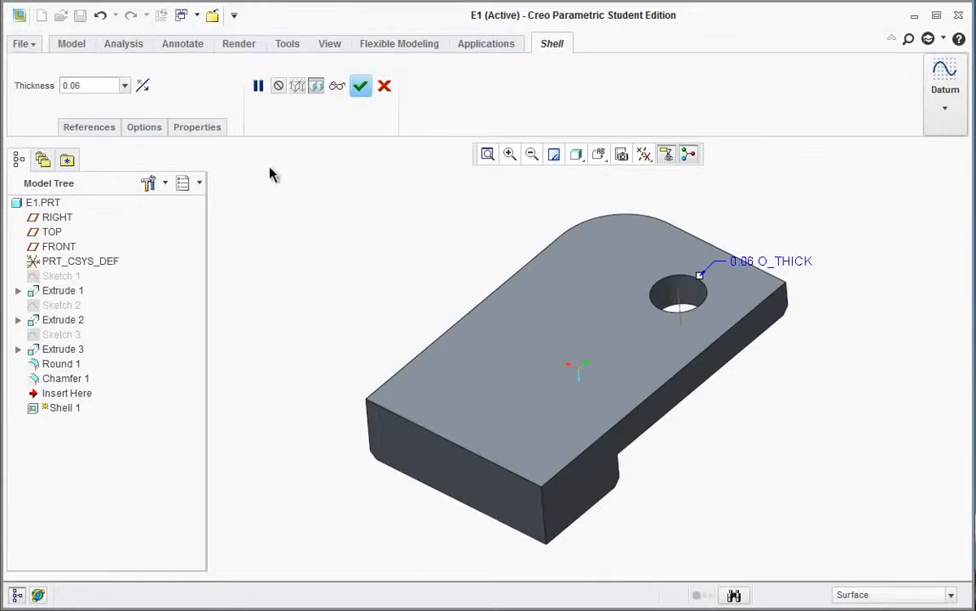
Step: Remove the thick bottom end face, the large back face and the straight side face nearest the hole, and complete the Shell
left_click(462, 470)
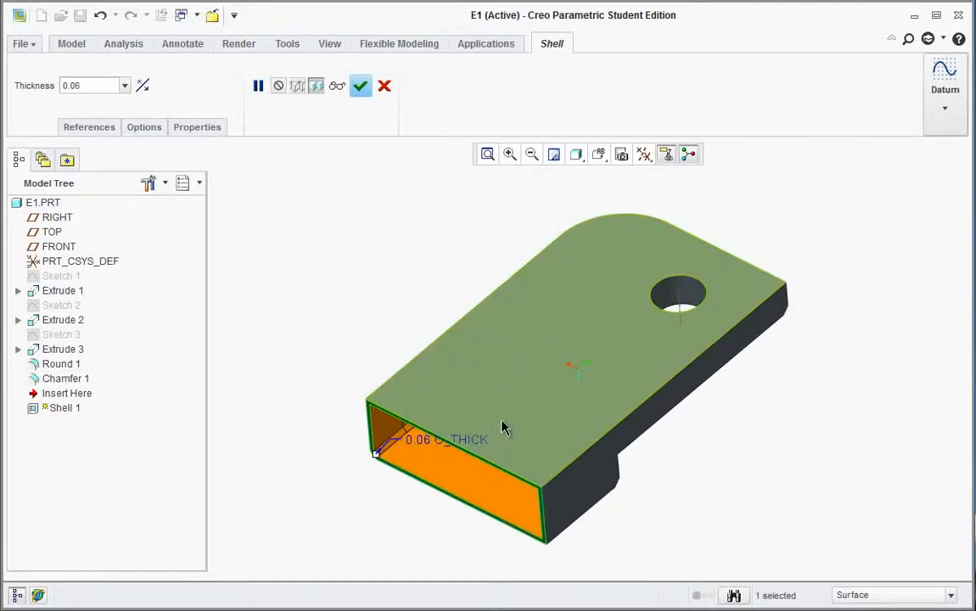
left_click(521, 394, "ctrl")
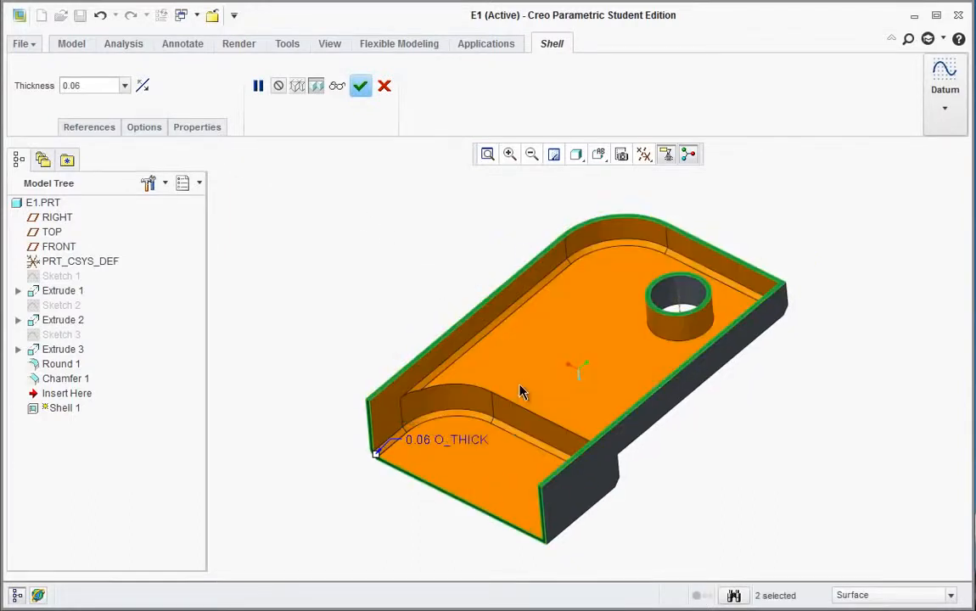
left_click(572, 487, "ctrl")
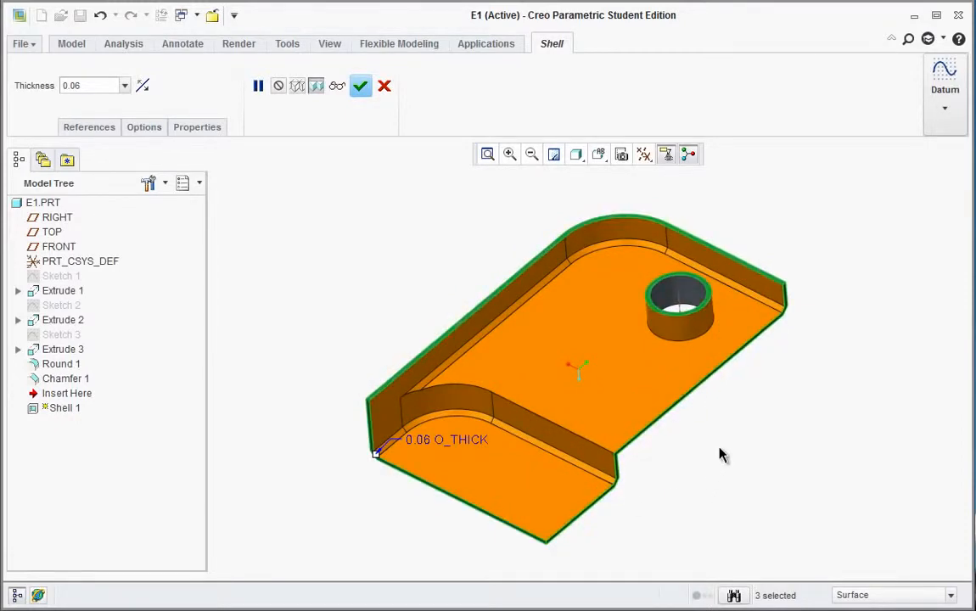
middle_click_drag(719, 456, 697, 450)
left_click(362, 87)
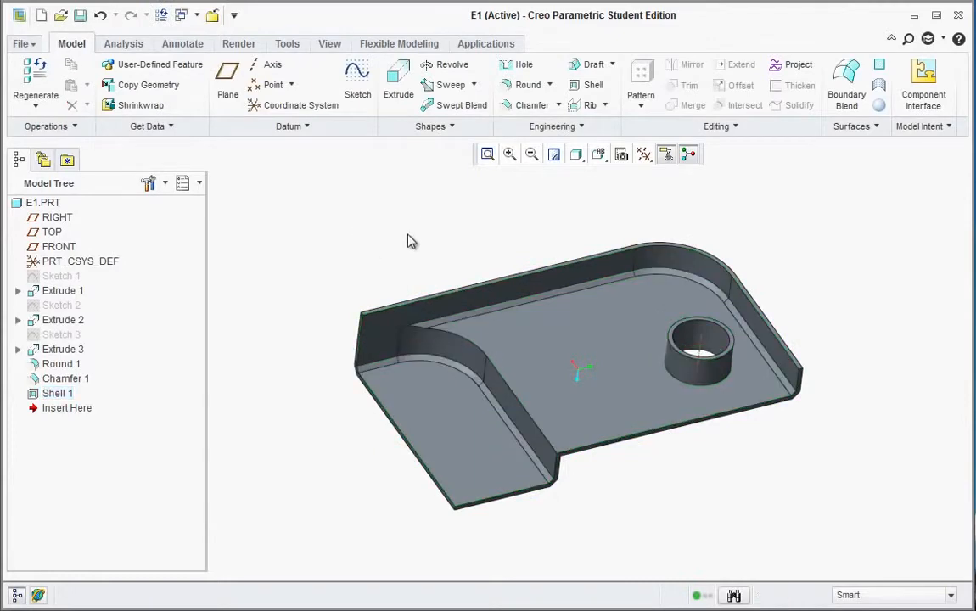
mouse_move(415, 218)
middle_mouse_down()
mouse_move(434, 256)
mouse_move(410, 275)
mouse_move(277, 251)
mouse_move(246, 219)
middle_mouse_up()
mouse_move(665, 283)
middle_mouse_down()
mouse_move(649, 259)
mouse_move(641, 327)
mouse_move(676, 349)
mouse_move(740, 424)
mouse_move(676, 293)
mouse_move(676, 261)
mouse_move(688, 284)
mouse_move(516, 254)
middle_mouse_up()
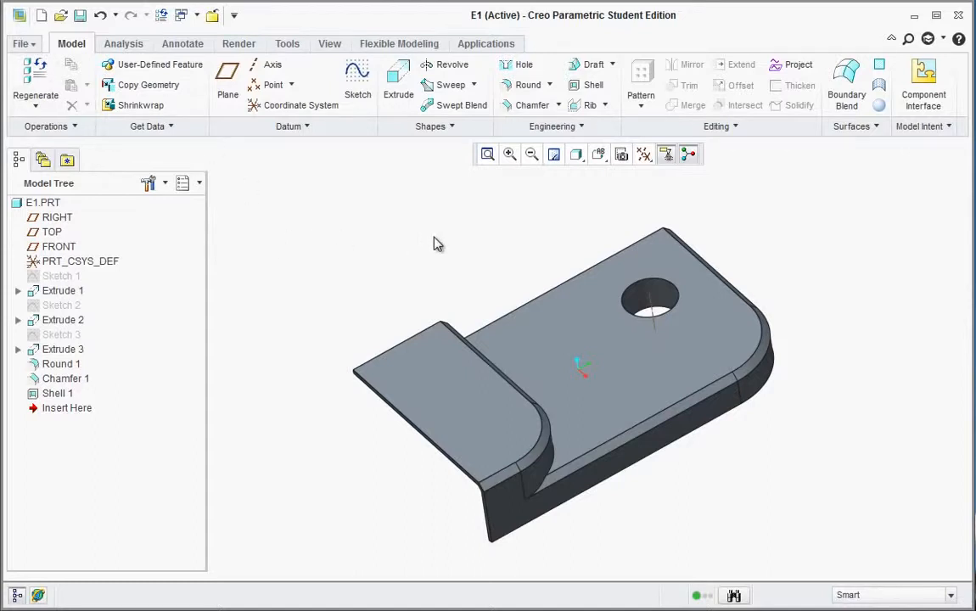
middle_click_drag(446, 246, 449, 238)
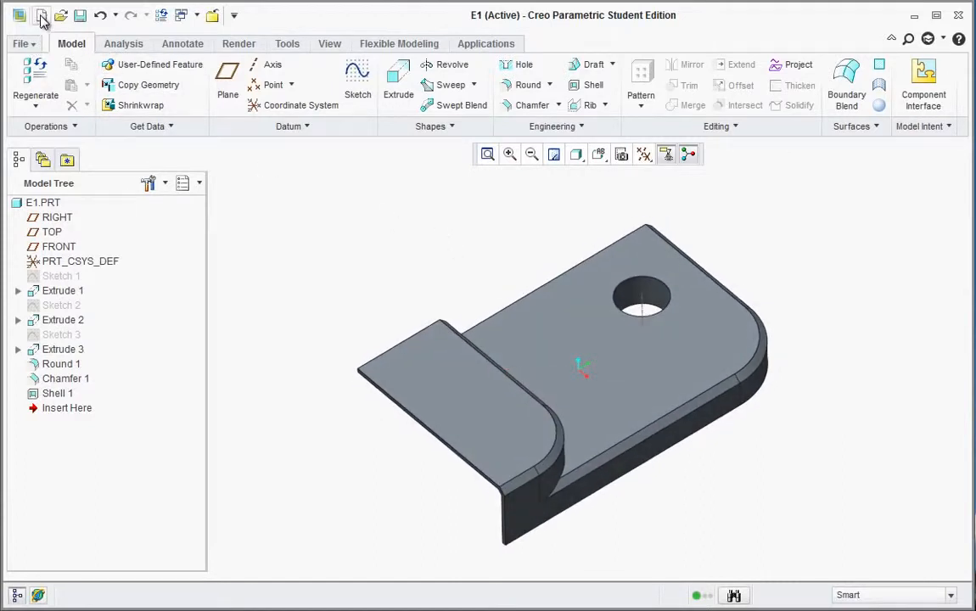
Step: Create a new solid part named L1 using the default template
left_click(41, 17)
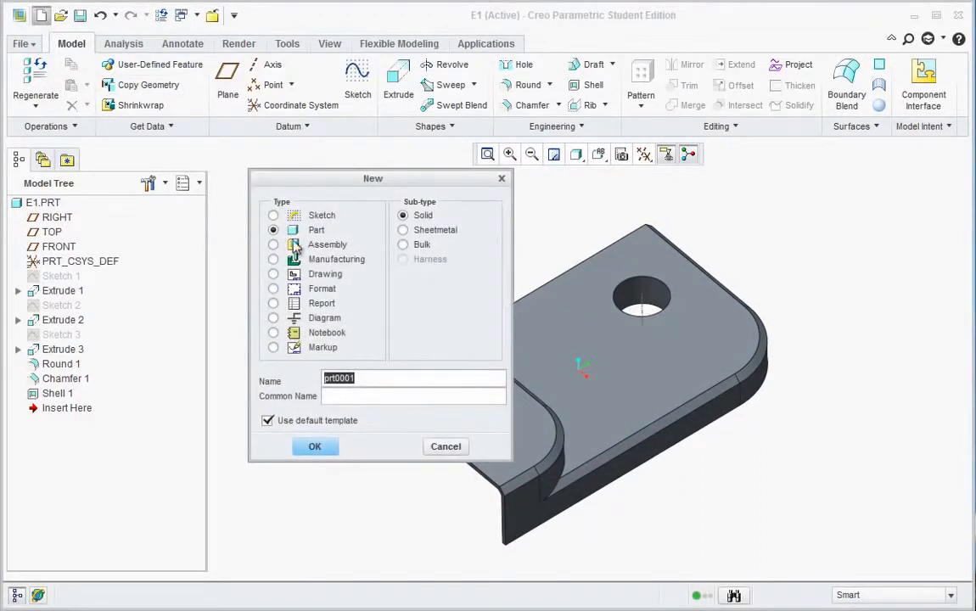
type("L1")
left_click(315, 446)
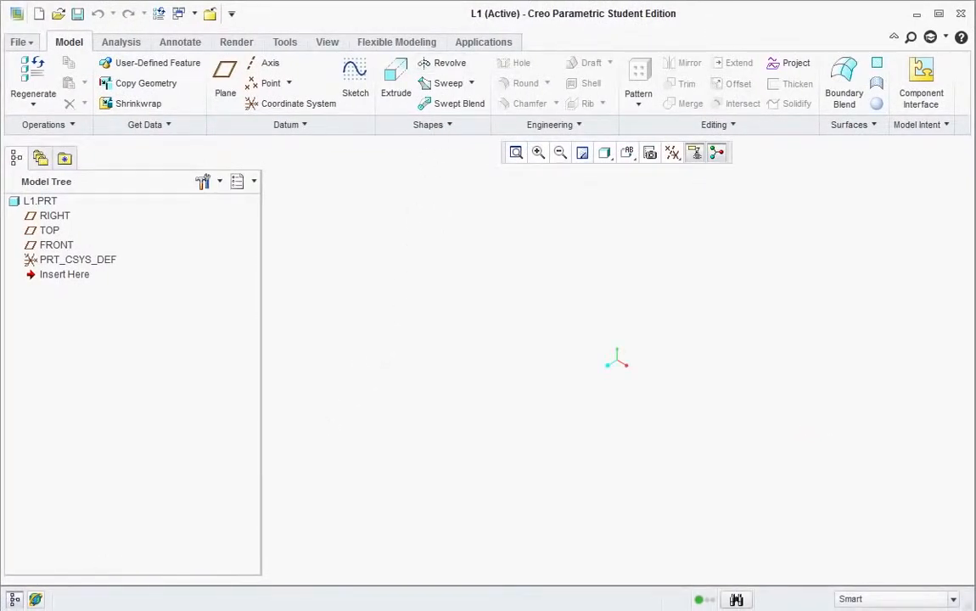
Step: Switch to the PDF manual and examine the LAB 1 drawing's views and dimensions
key("alt+Tab")
scroll(472, 304, "down", 10)
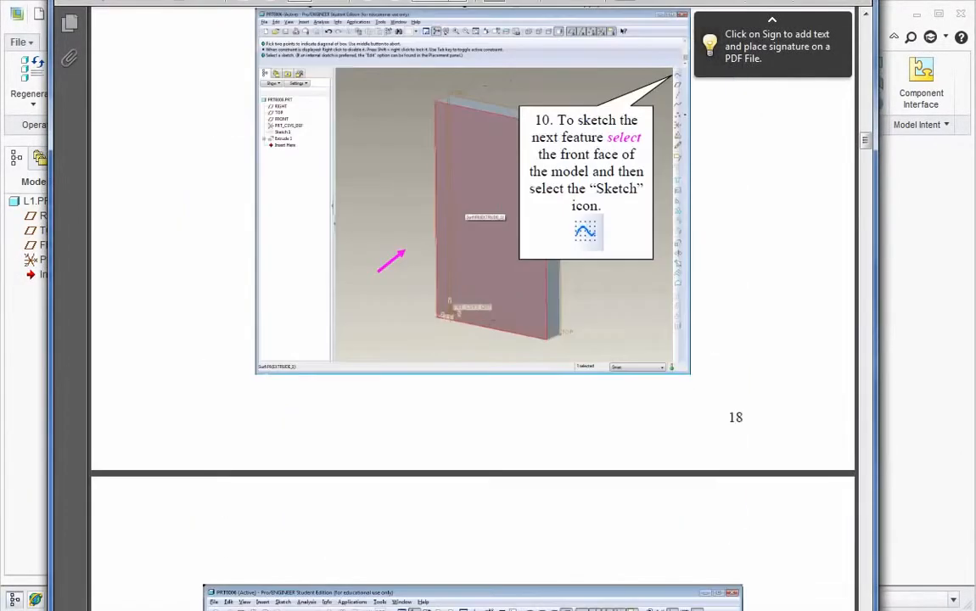
scroll(488, 319, "down", 15)
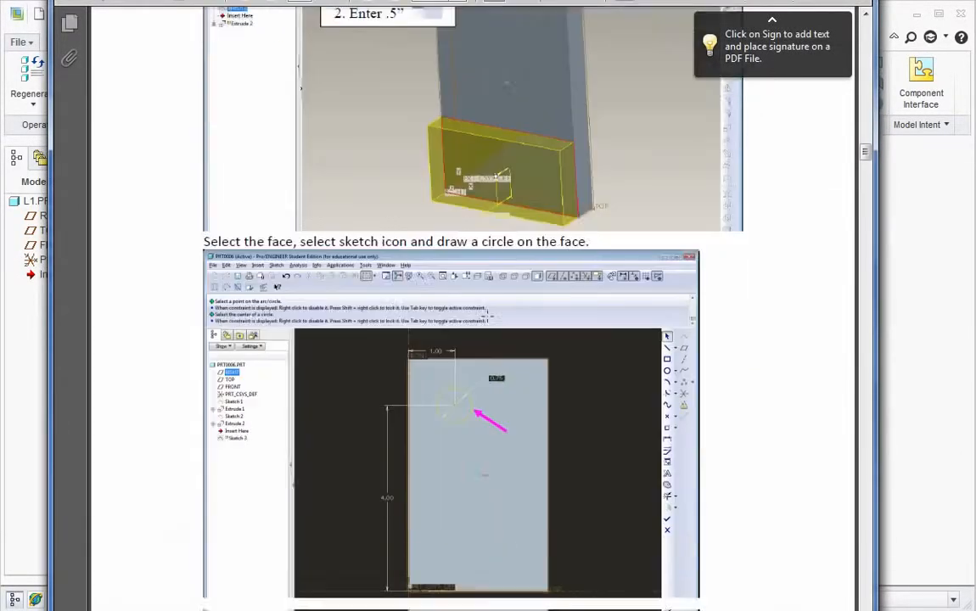
scroll(488, 315, "down", 18)
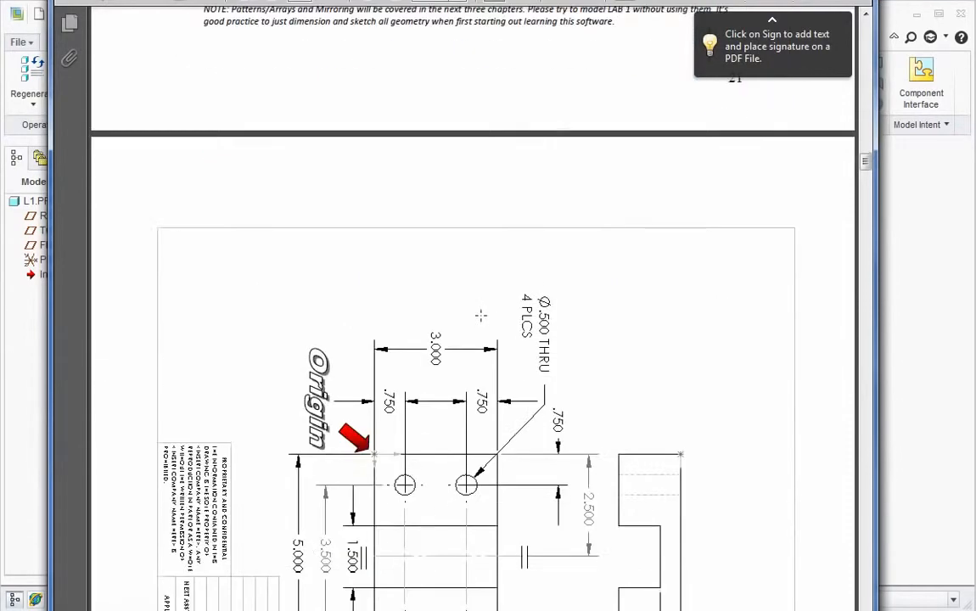
scroll(481, 316, "down", 16)
scroll(478, 318, "up", 5)
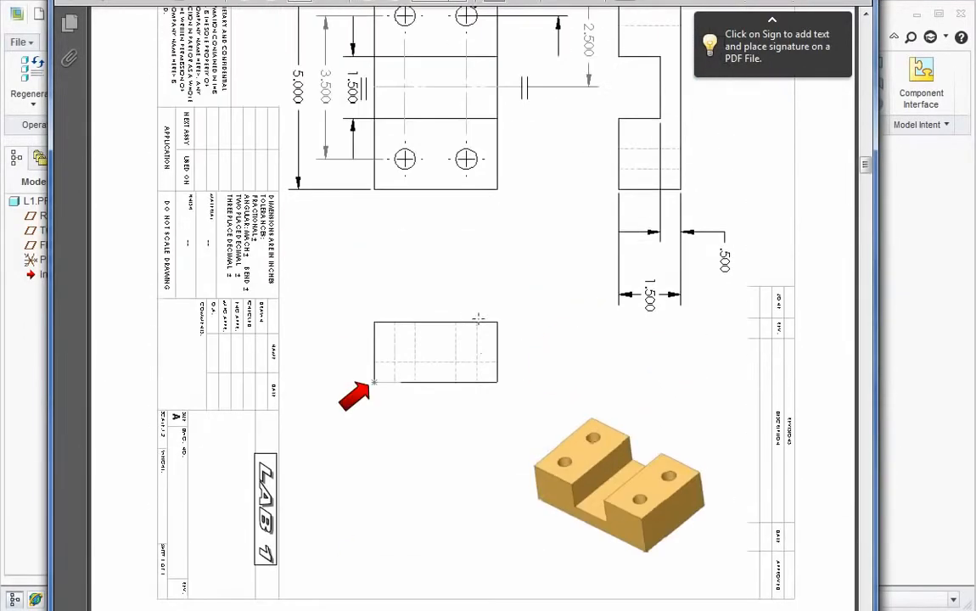
scroll(477, 318, "up", 8)
scroll(485, 348, "down", 10)
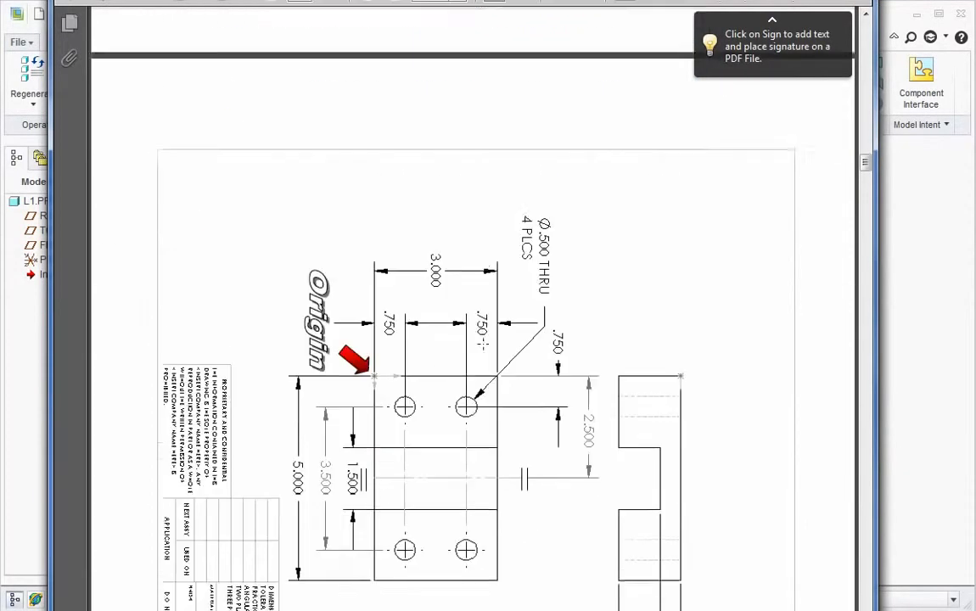
Step: Review the LAB 1 drawing's dimensioned views and isometric picture, and switch back to the L1 part in Creo Parametric
scroll(483, 344, "up", 2)
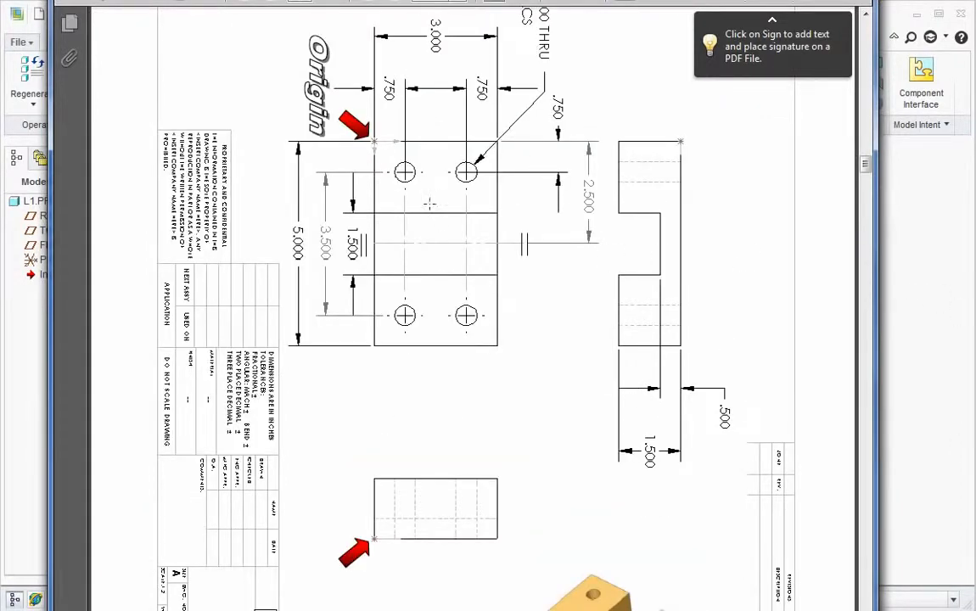
scroll(430, 281, "down", 8)
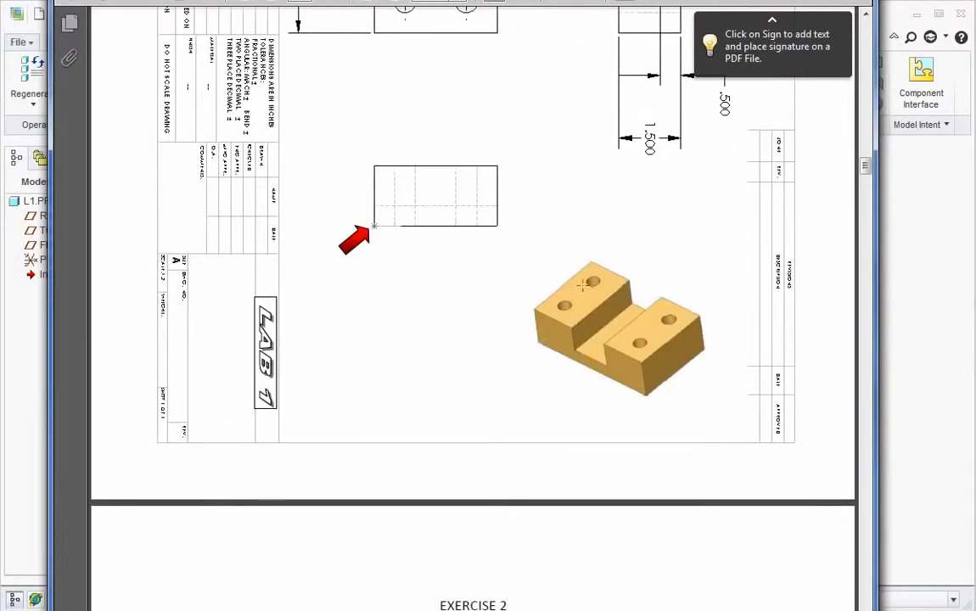
scroll(853, 331, "up", 8)
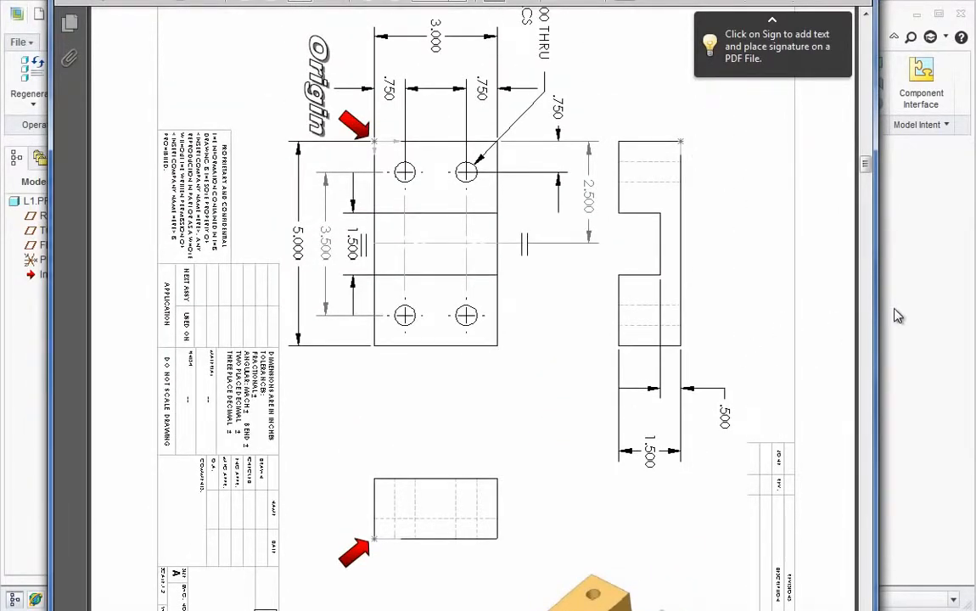
left_click(898, 316)
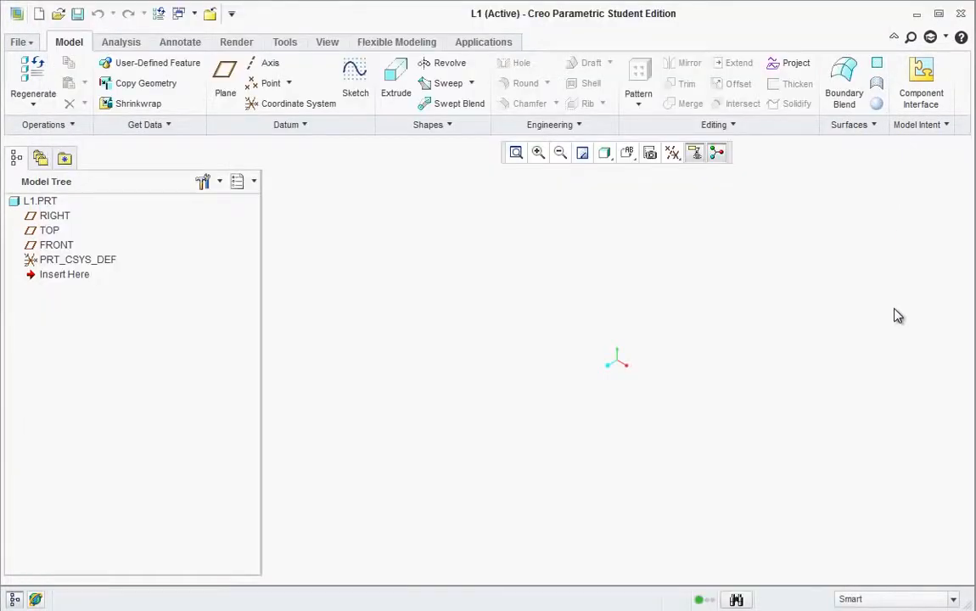
Step: Start a sketch on the FRONT plane and orient the model to the saved FRONT view
left_click(58, 245)
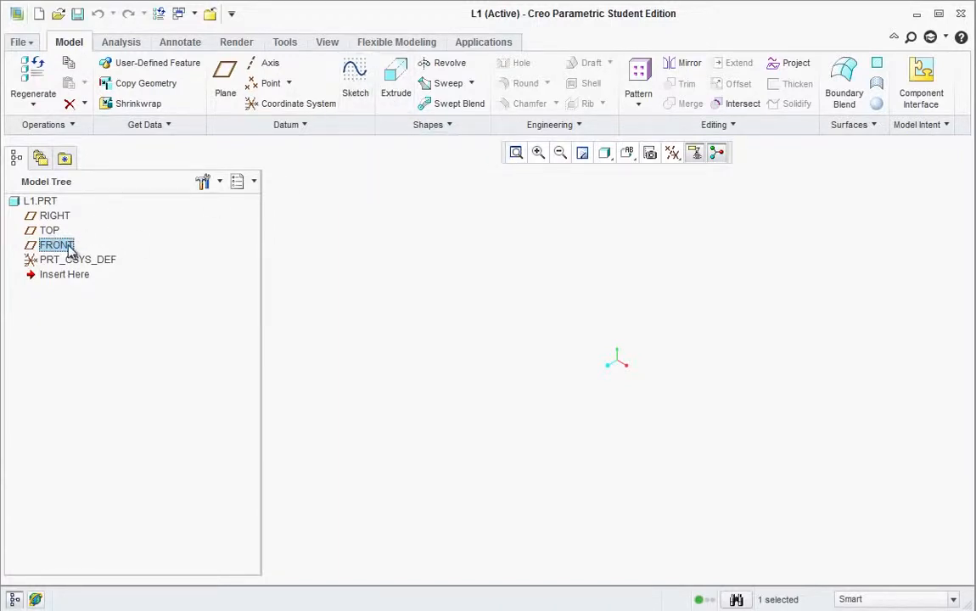
left_click(355, 82)
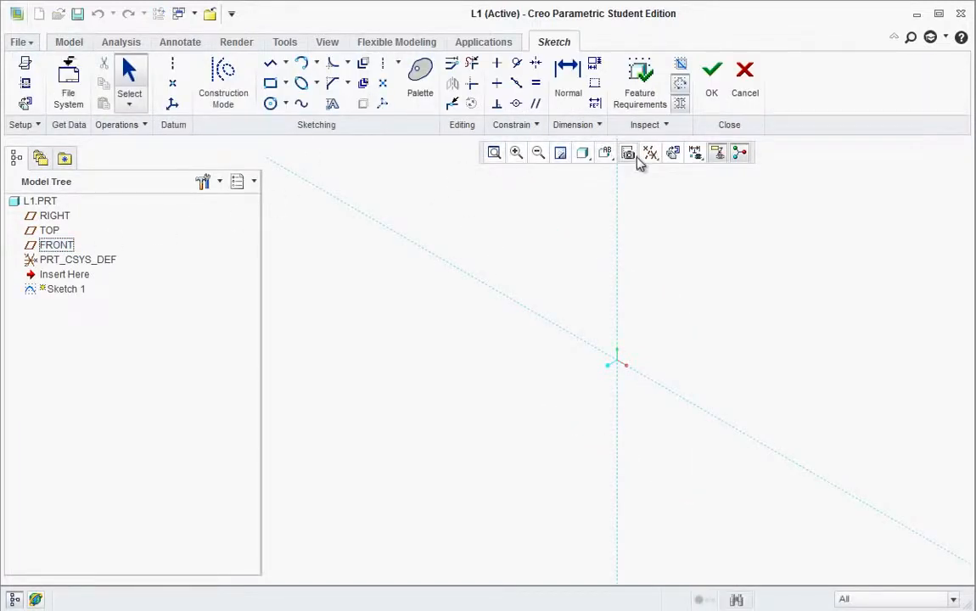
left_click(610, 158)
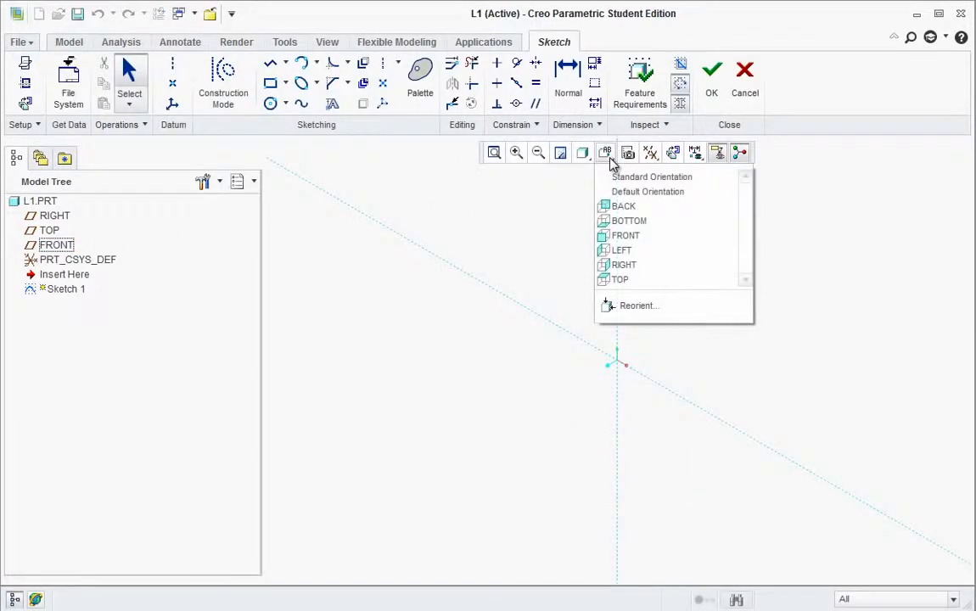
left_click(607, 236)
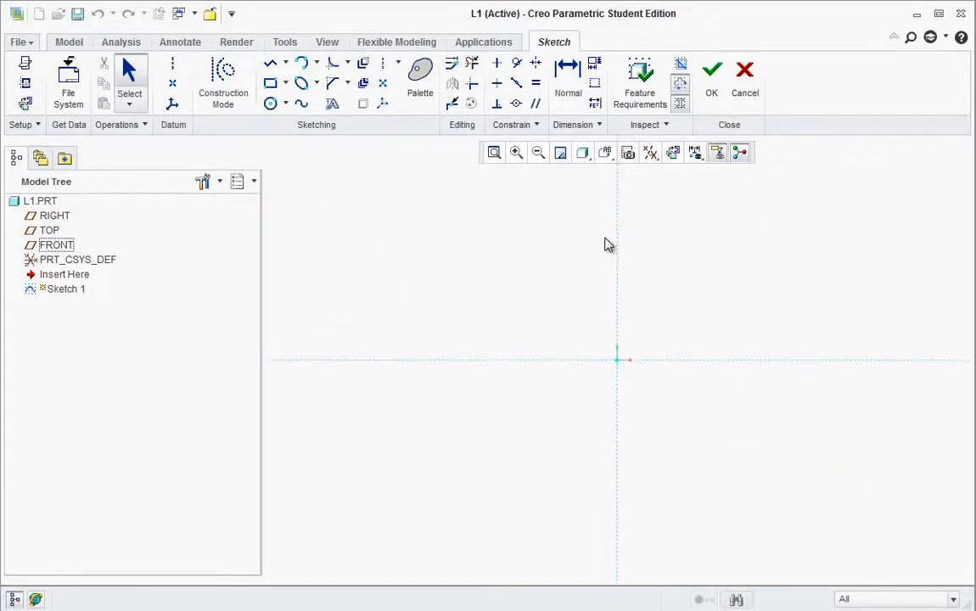
Step: Sketch a corner rectangle about 331 by 211 around the origin and move its four dimensions outside the outline
left_click(271, 85)
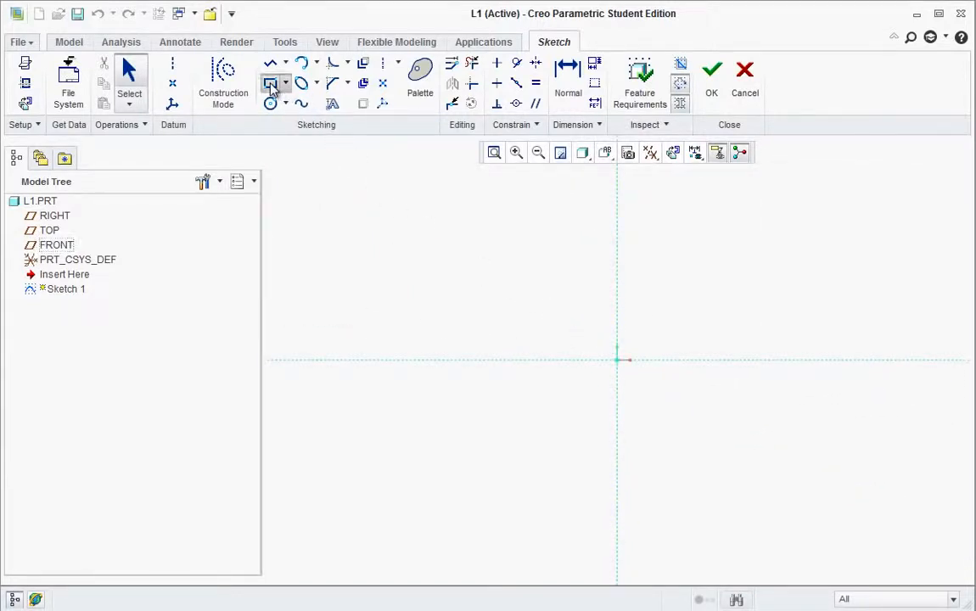
left_click(612, 364)
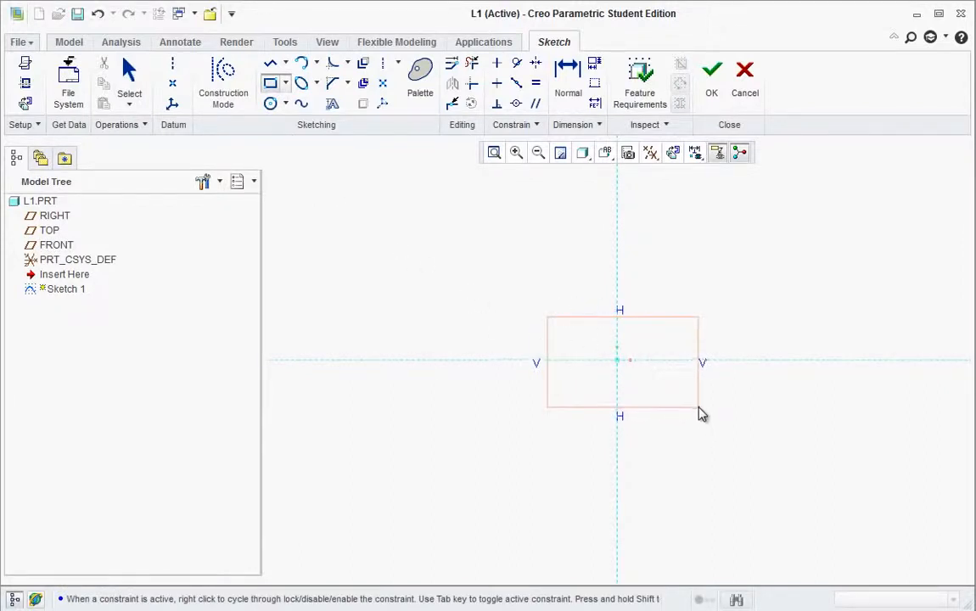
left_click(691, 410)
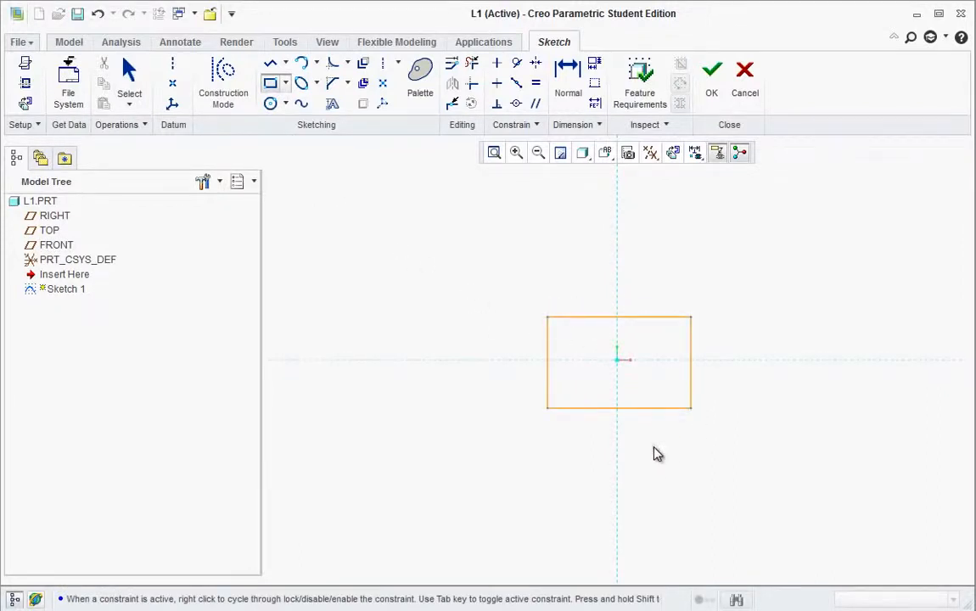
scroll(645, 378, "up", 5)
middle_click(642, 376)
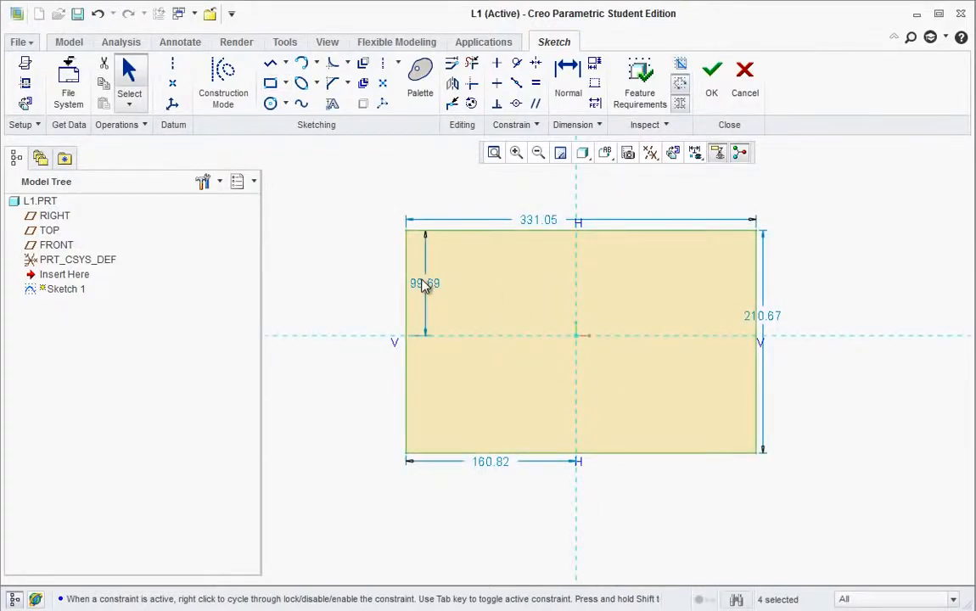
left_click_drag(770, 320, 828, 339)
left_click_drag(538, 222, 577, 208)
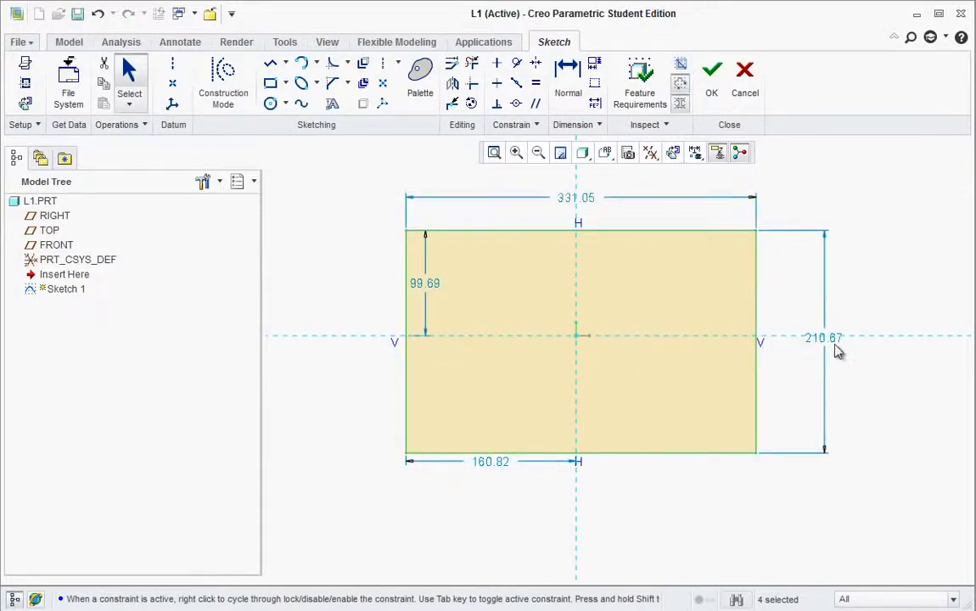
left_click_drag(495, 464, 492, 487)
left_click_drag(431, 291, 360, 280)
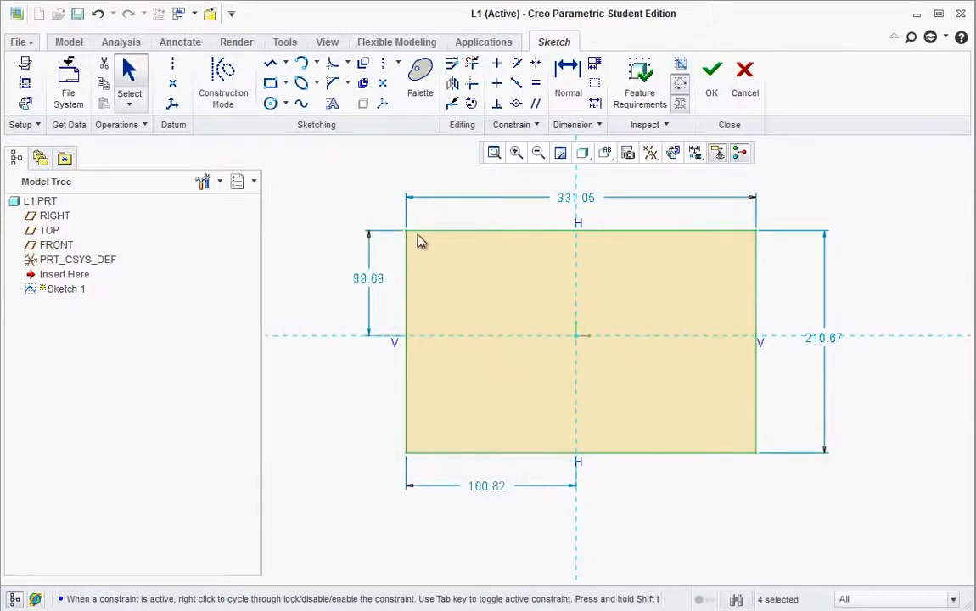
Step: Delete the sketched rectangle together with all its dimensions and constraints
scroll(508, 410, "up", 2)
mouse_move(321, 175)
left_mouse_down()
mouse_move(368, 235)
mouse_move(818, 519)
left_mouse_up()
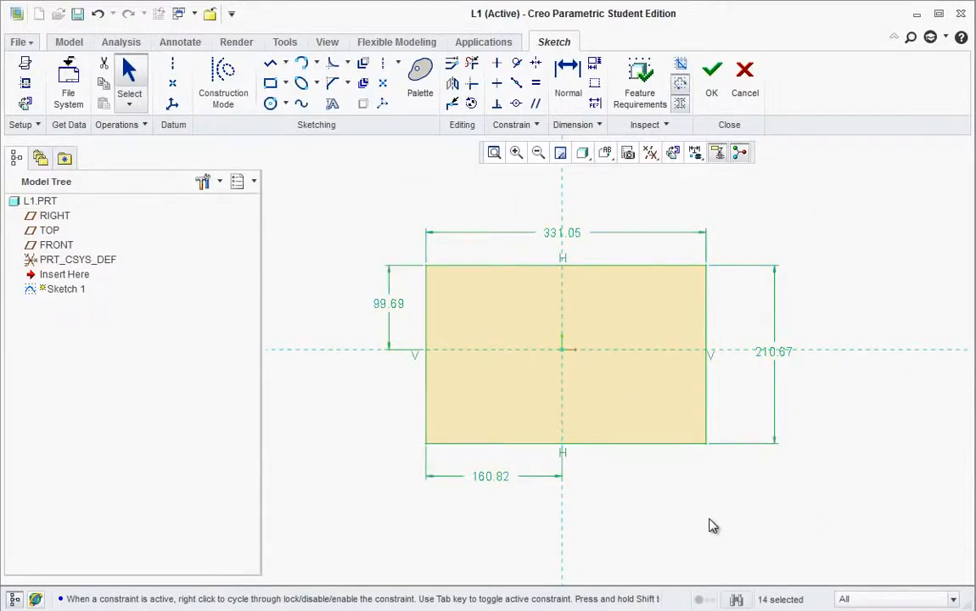
key("Delete")
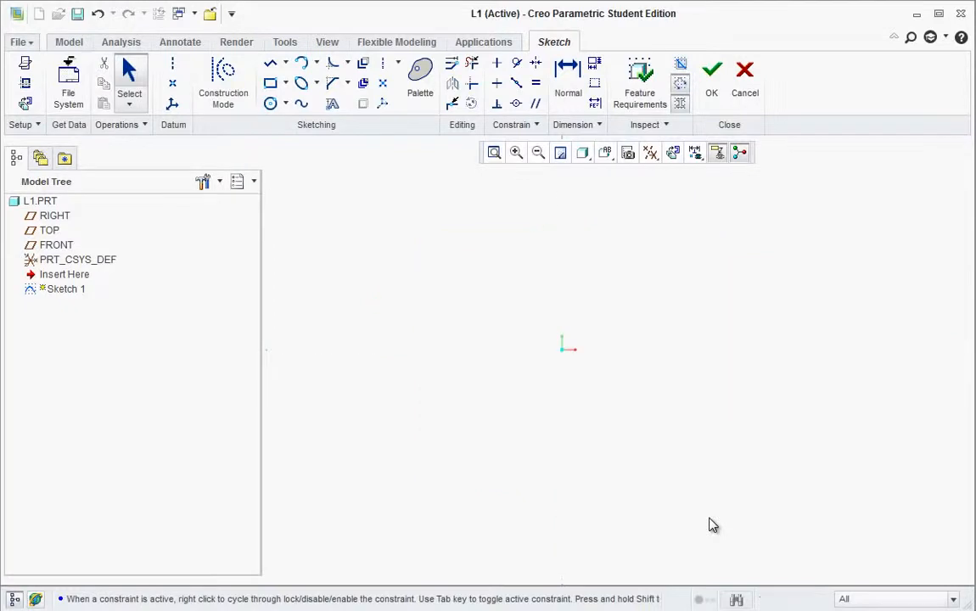
Step: Sketch a smaller corner rectangle about 105 by 74 around the origin and delete it again
left_click(272, 84)
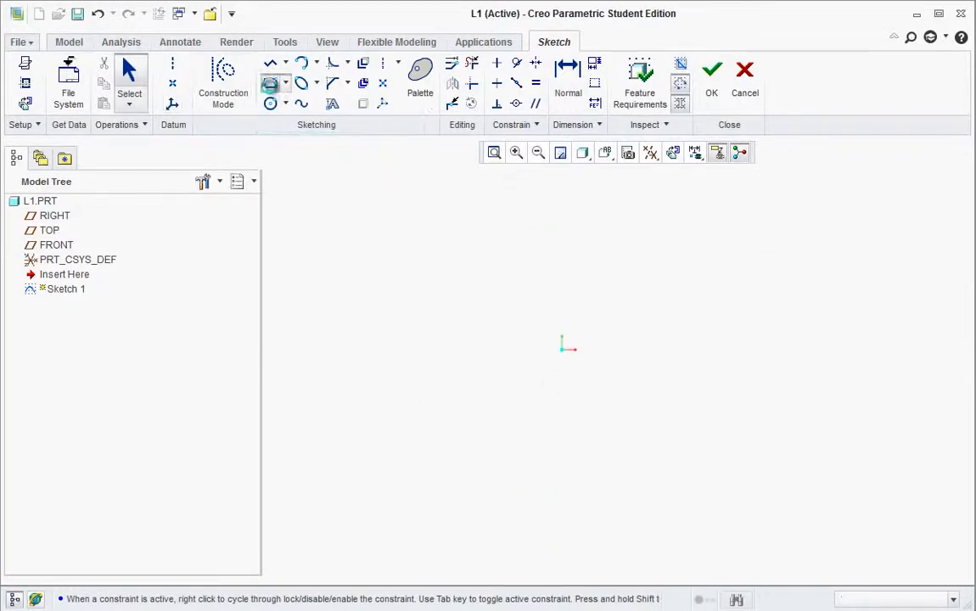
left_click(521, 320)
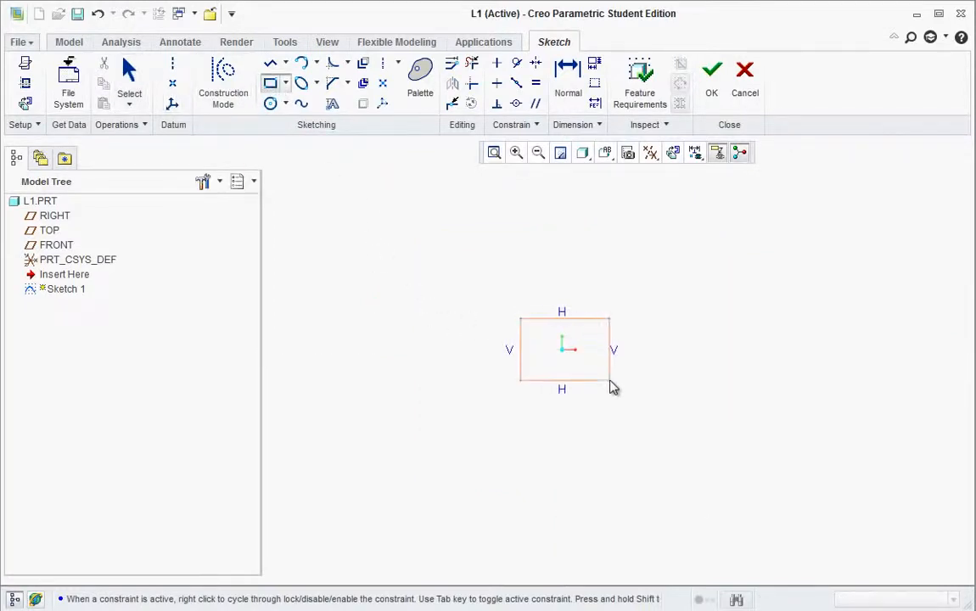
left_click(610, 381)
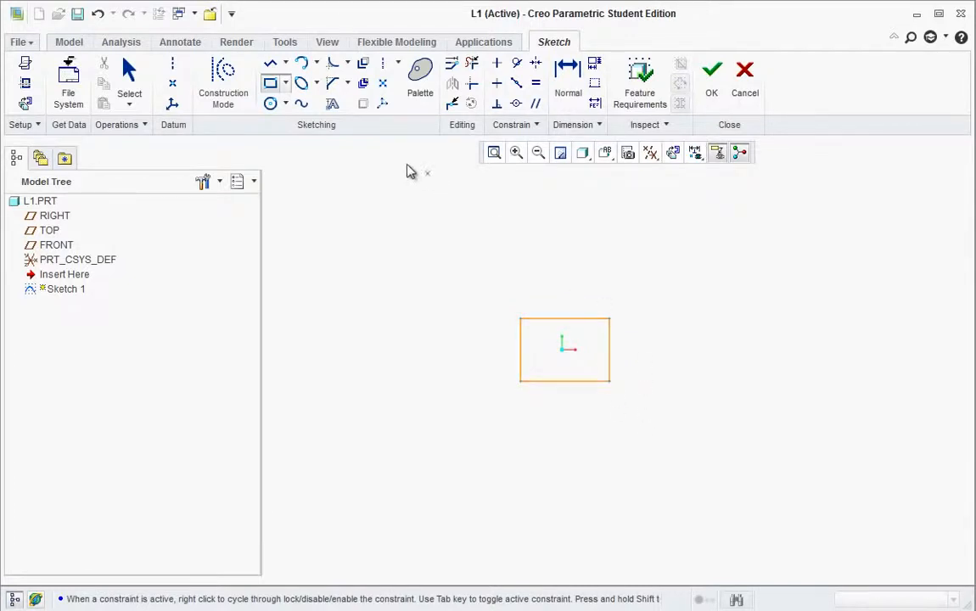
left_click(286, 84)
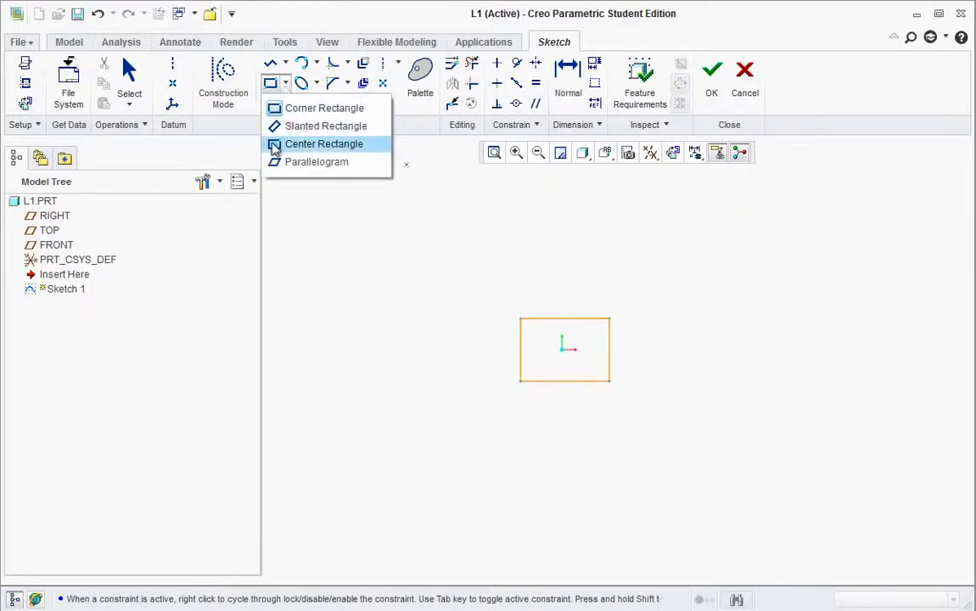
left_click(483, 305)
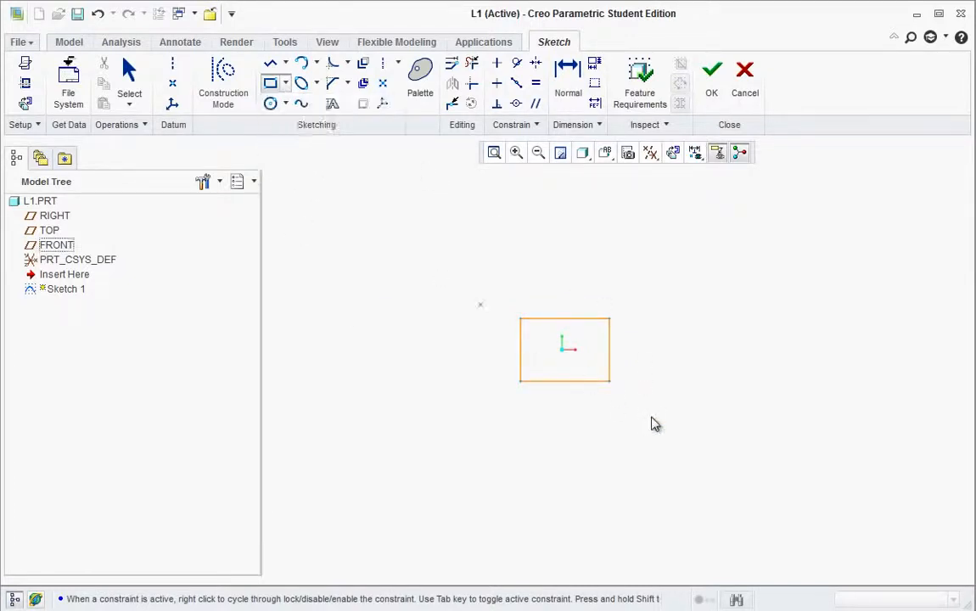
middle_click(630, 419)
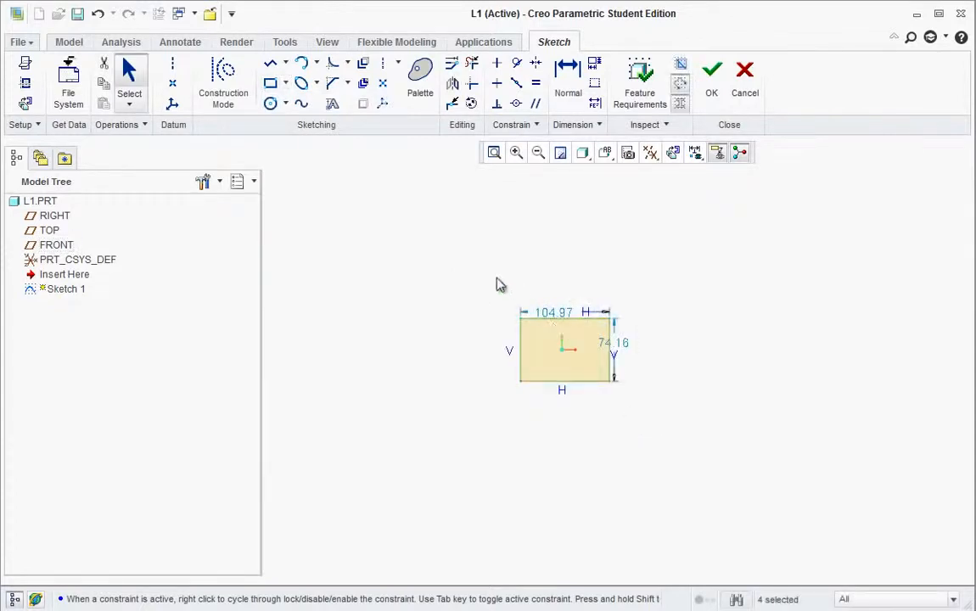
left_click_drag(492, 274, 662, 425)
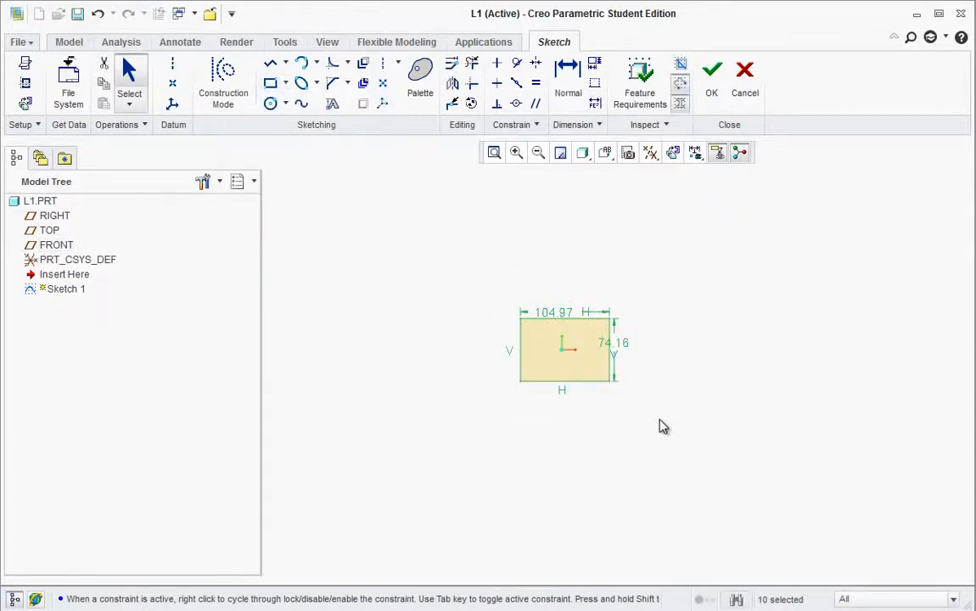
key("Delete")
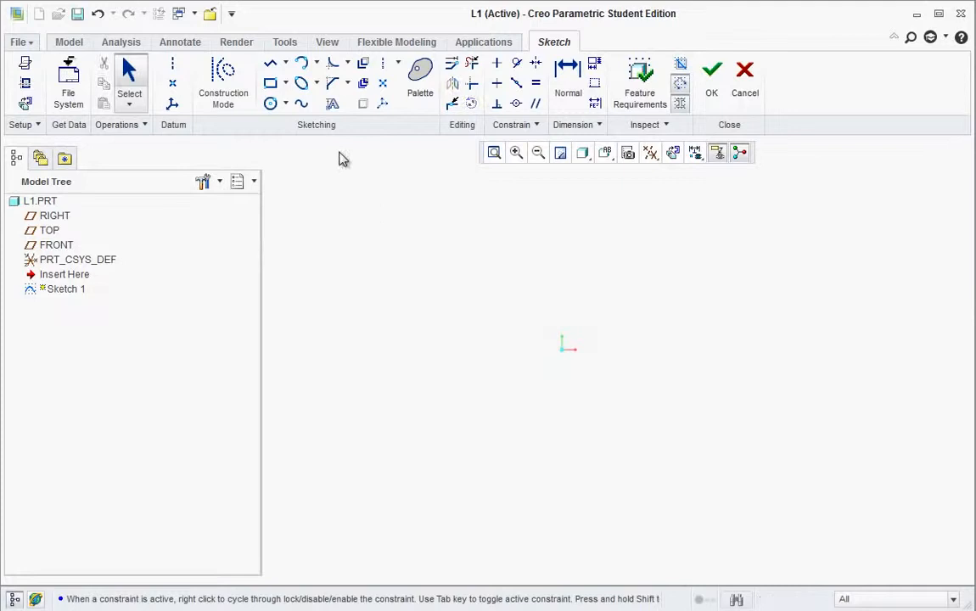
Step: Choose Center Rectangle as the rectangle type and toggle the datum point display
left_click(285, 84)
left_click(288, 145)
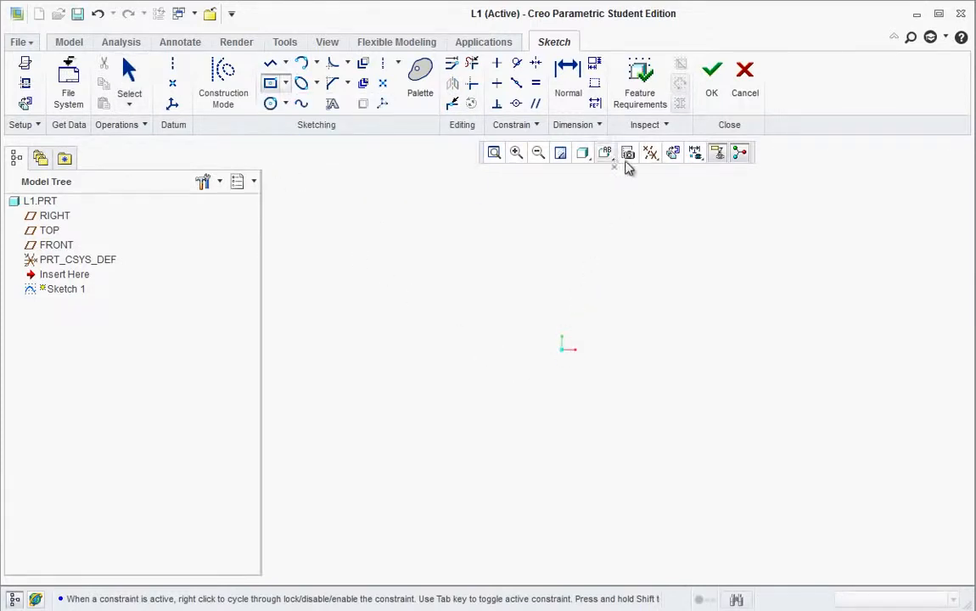
left_click(650, 154)
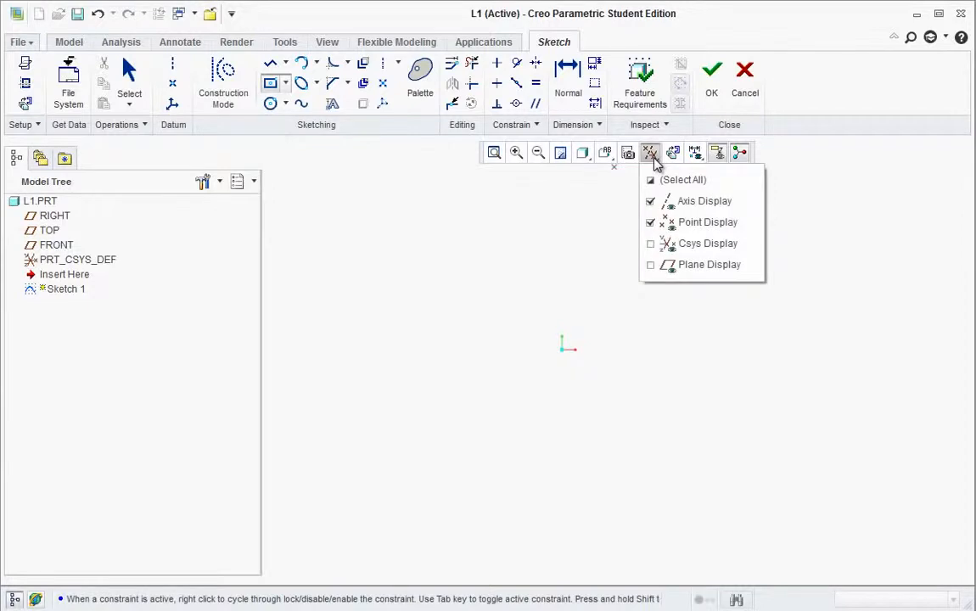
left_click(650, 223)
left_click(553, 250)
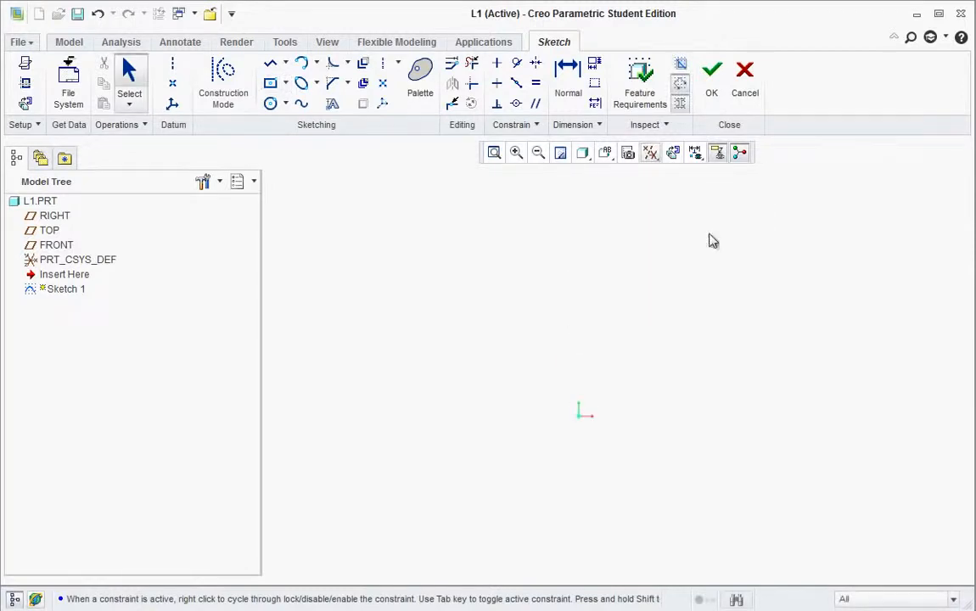
Step: Quit the current sketch without saving and start a new sketch on the FRONT plane
left_click(747, 82)
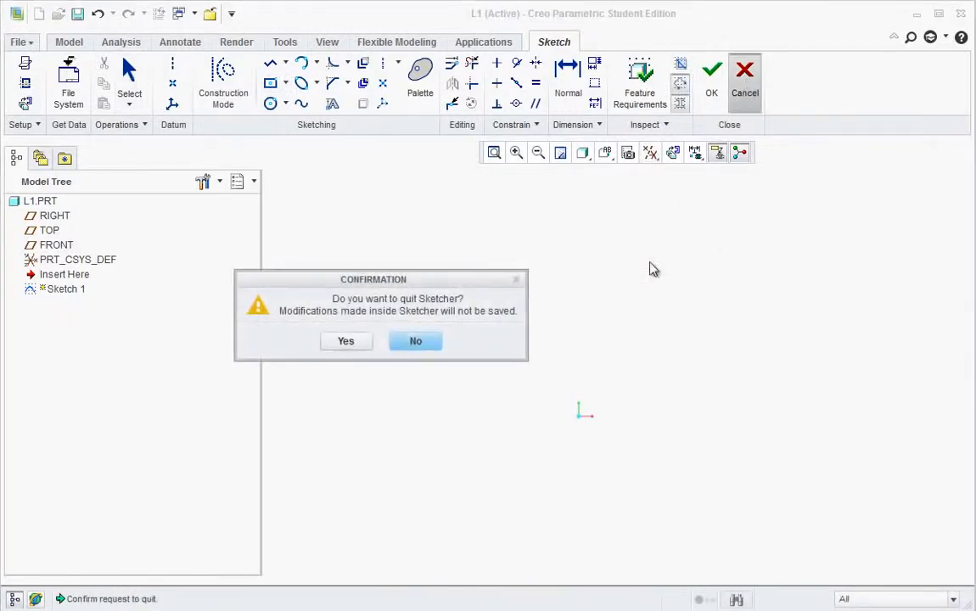
left_click(347, 341)
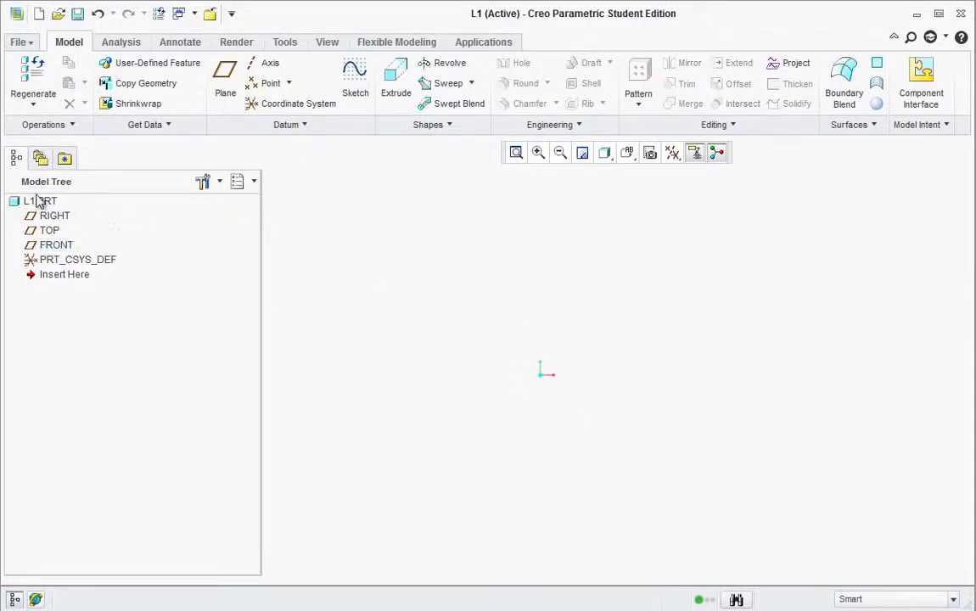
left_click(53, 244)
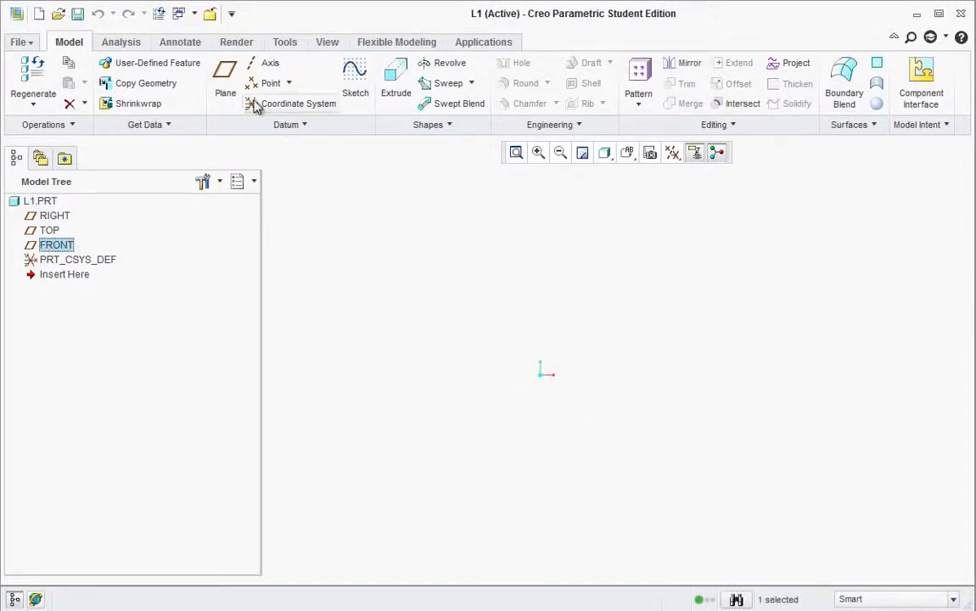
left_click(363, 88)
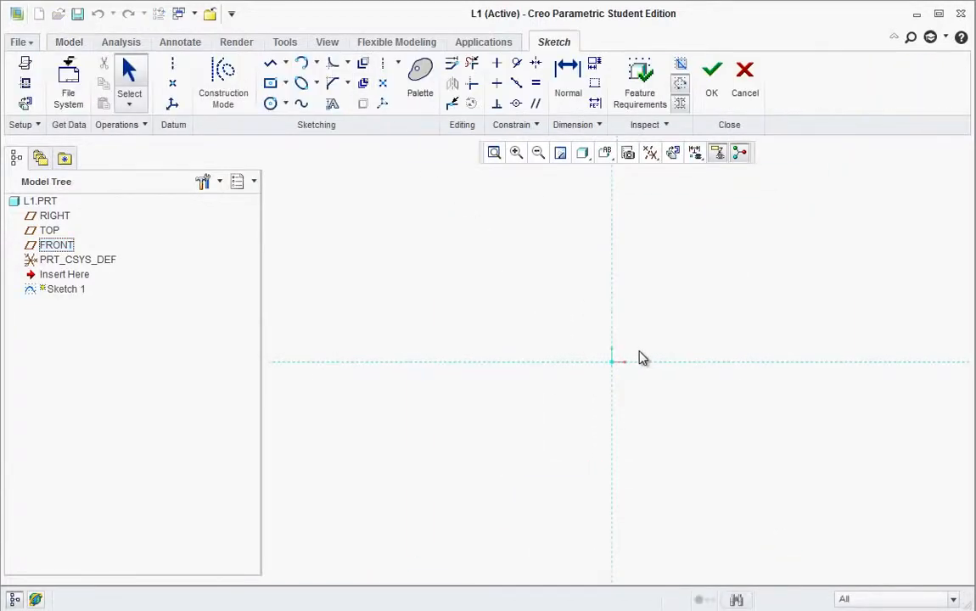
Step: Sketch a center rectangle about 217 wide and 110 high, centred on the origin
left_click(272, 89)
left_click(591, 373)
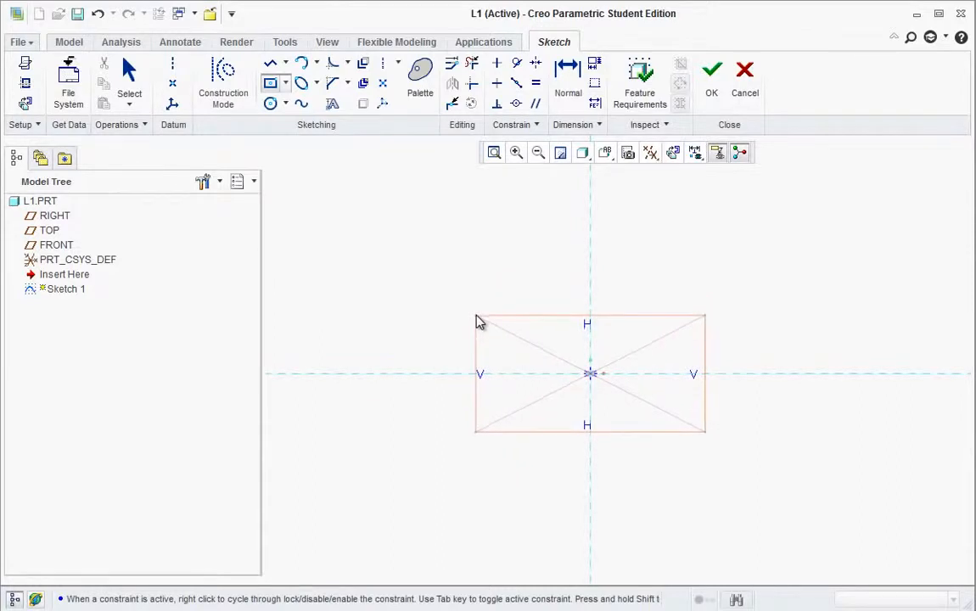
left_click(476, 319)
middle_click(525, 284)
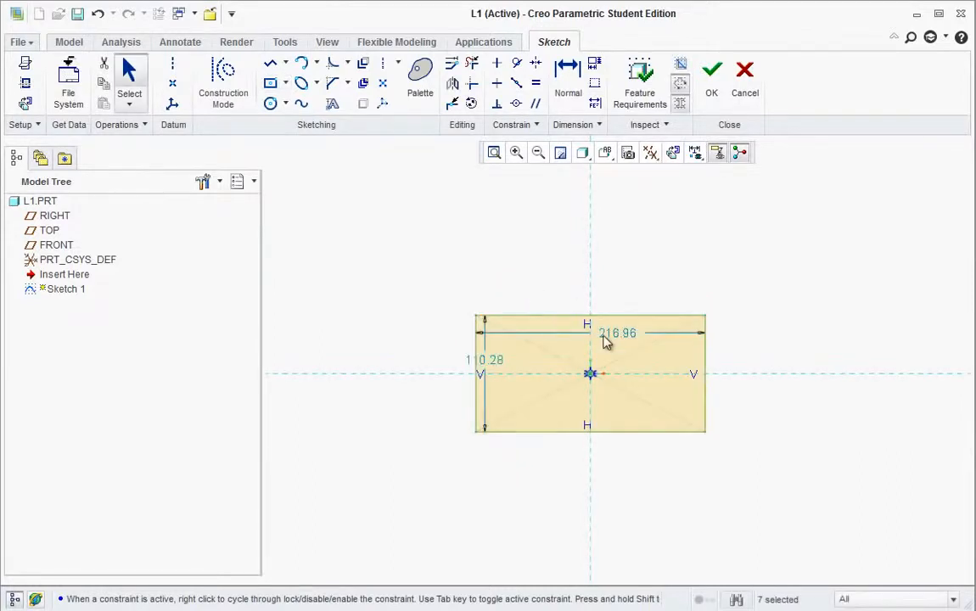
Step: Move the rectangle's dimensions outside its outline and set the height to 3 and the width to 5
left_click_drag(616, 337, 599, 285)
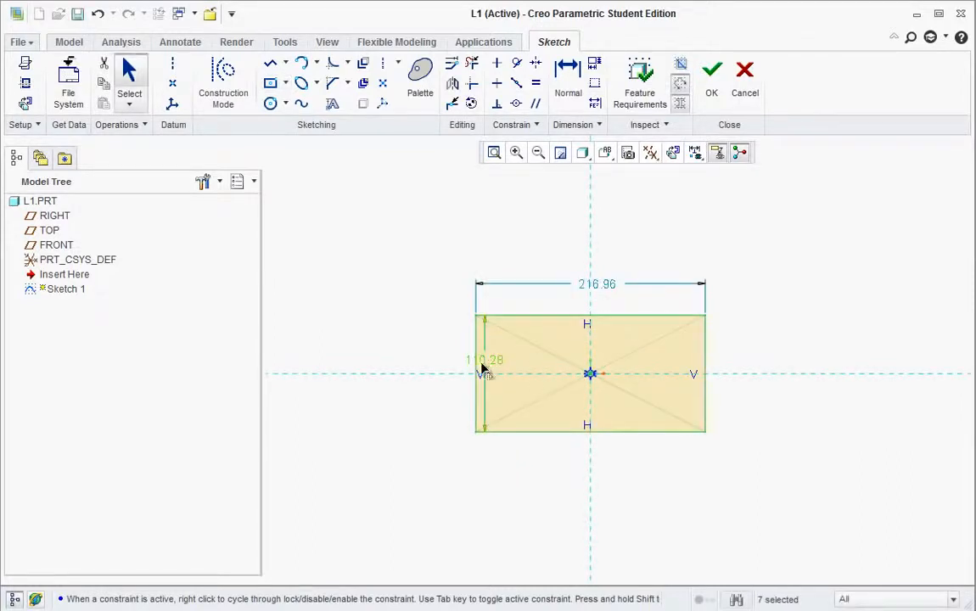
left_click_drag(481, 367, 432, 374)
double_click(432, 373)
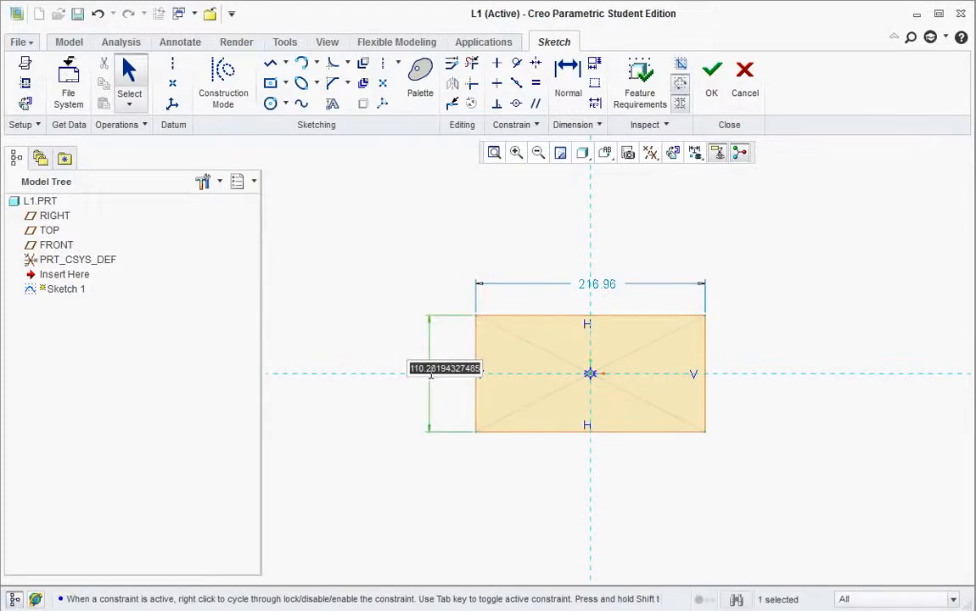
type("3")
key("Return")
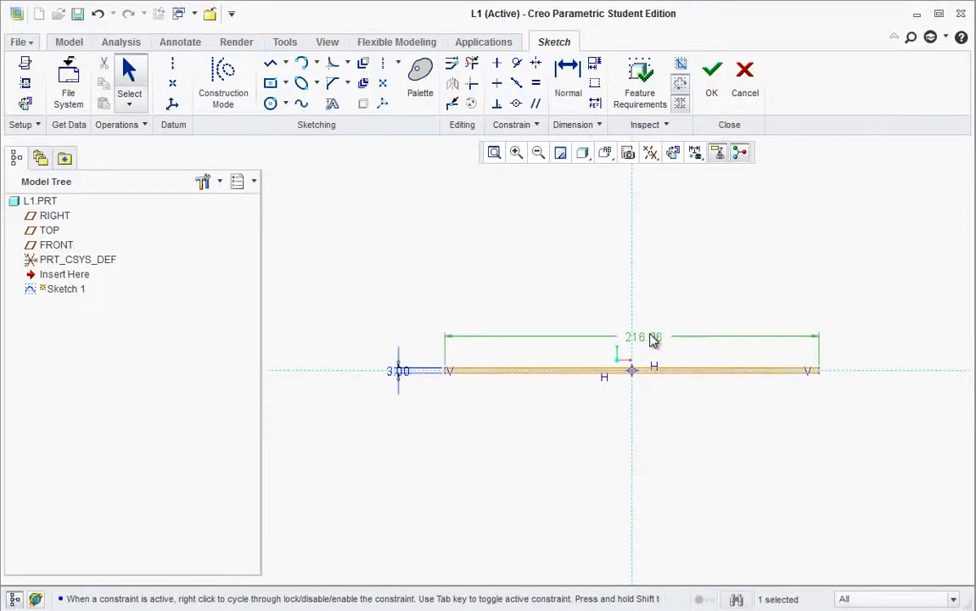
double_click(651, 337)
left_click_drag(626, 334, 693, 333)
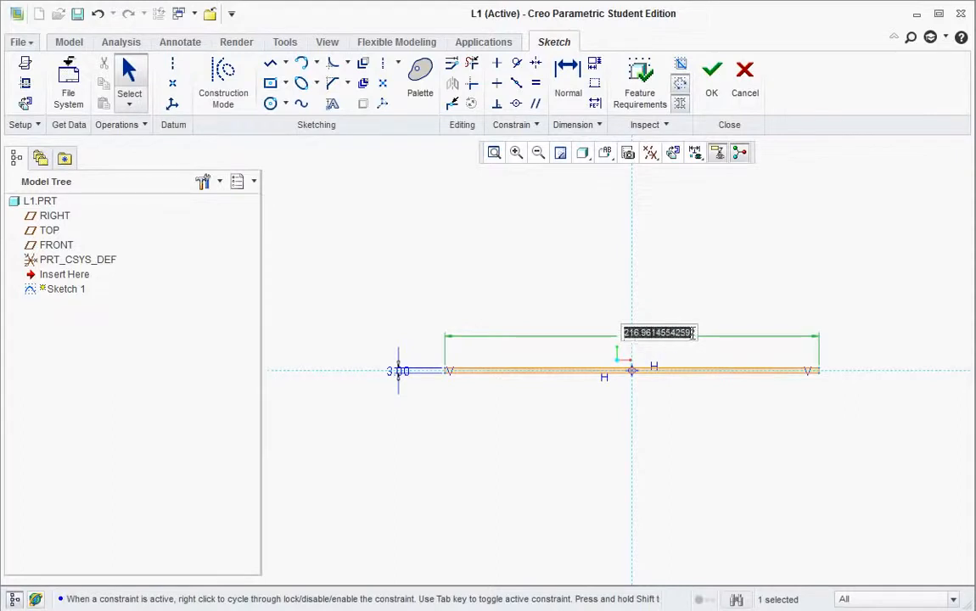
type("5")
key("Return")
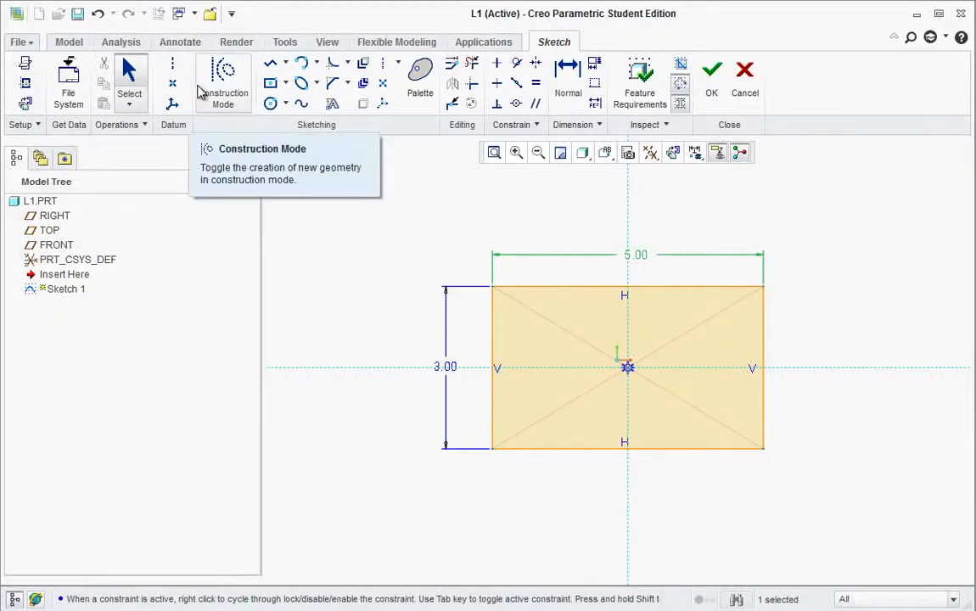
Step: Sketch four equal circles about 0.57 in diameter, one near each rectangle corner, aligned horizontally and vertically with each other
left_click(272, 105)
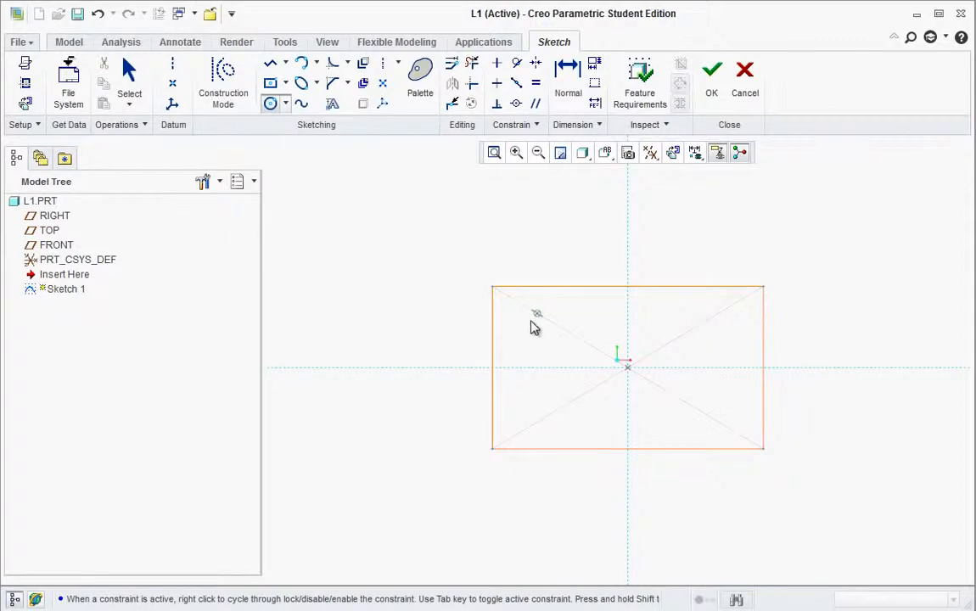
left_click(533, 325)
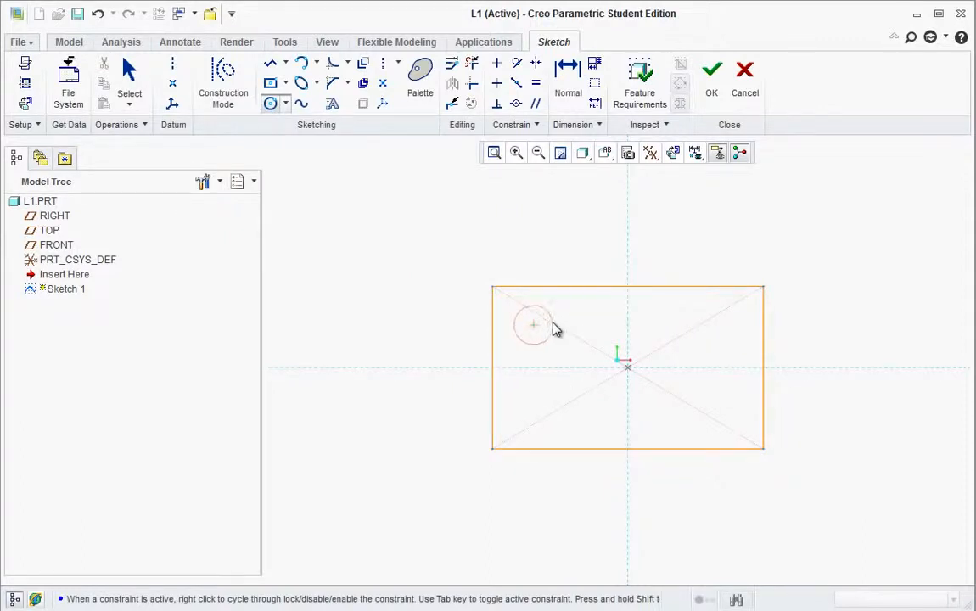
left_click(548, 327)
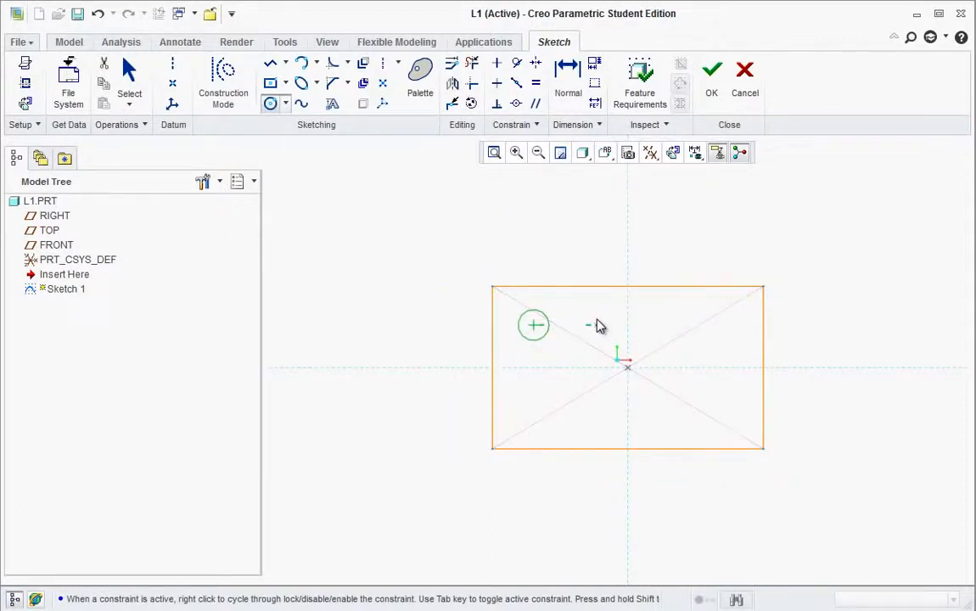
left_click(727, 328)
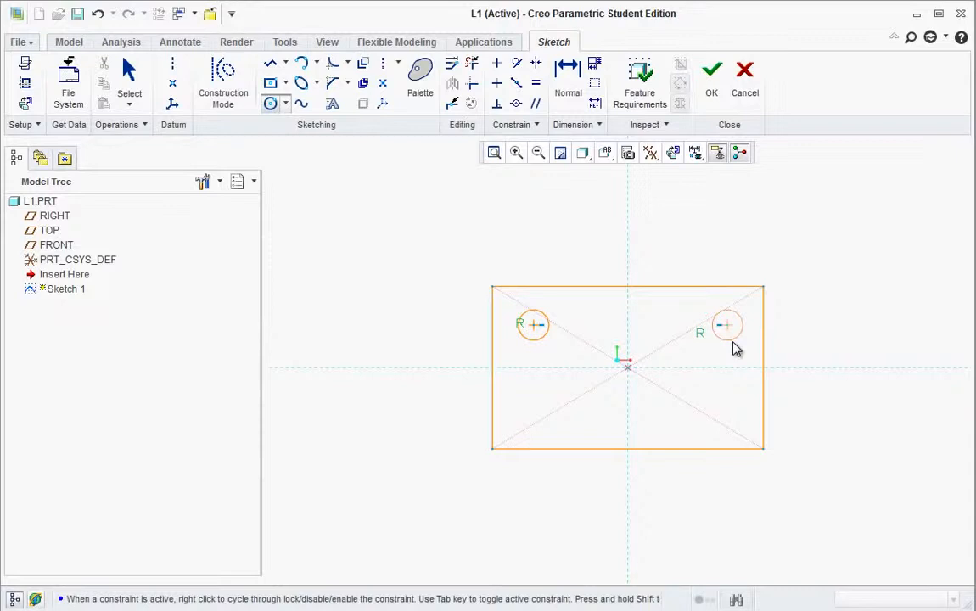
left_click(733, 347)
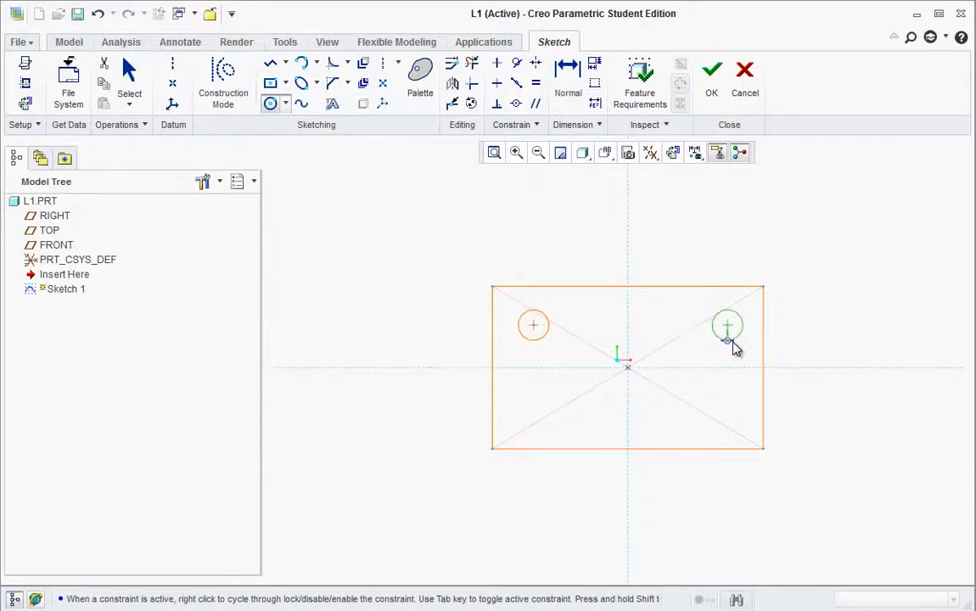
left_click(727, 414)
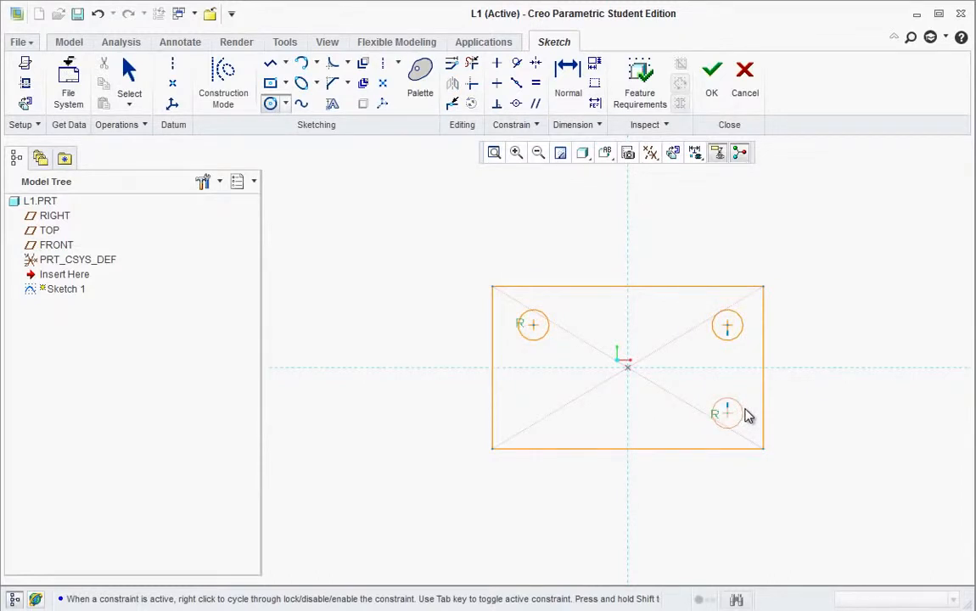
left_click(745, 414)
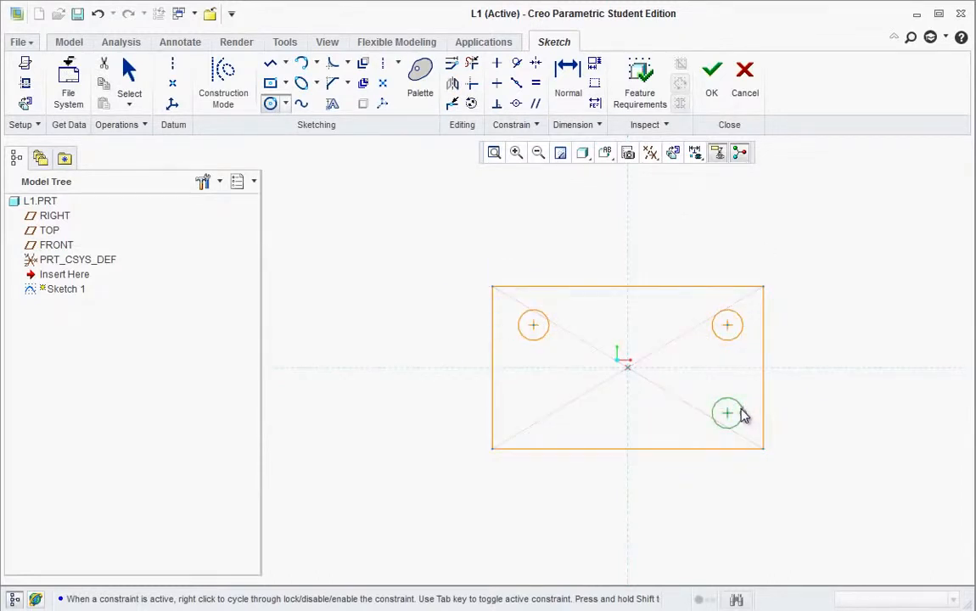
left_click(533, 413)
left_click(549, 410)
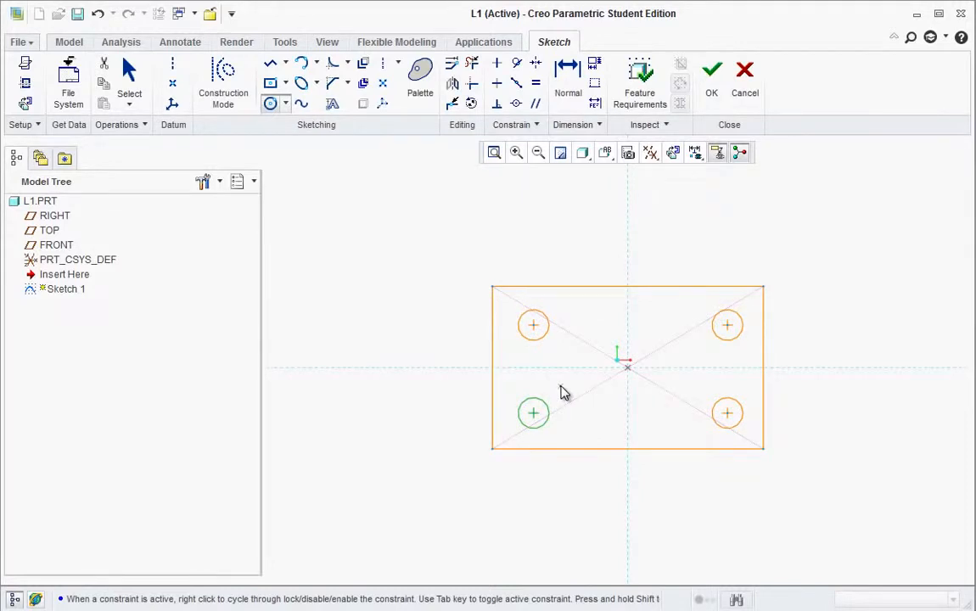
middle_click(590, 255)
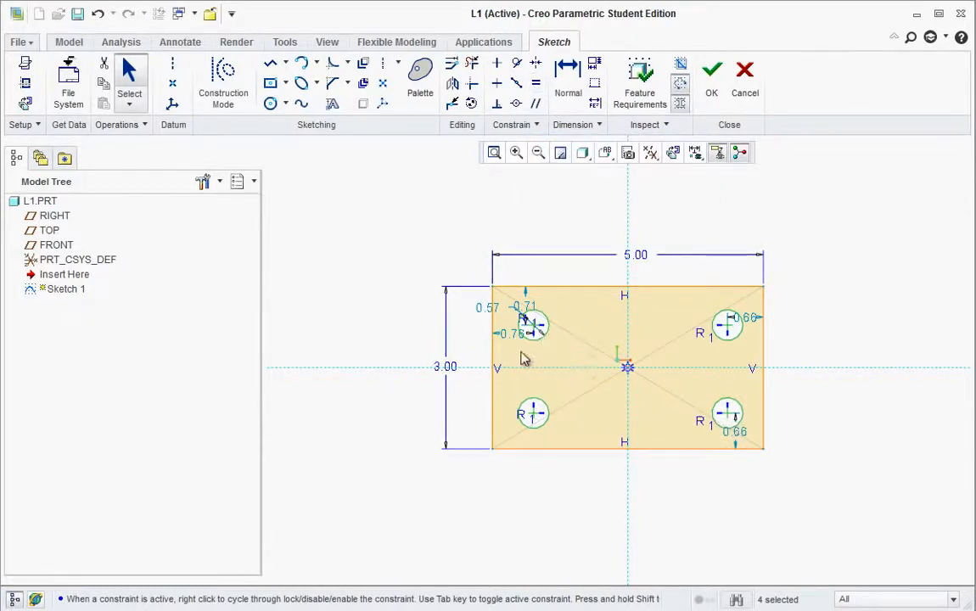
Step: Move the upper-left circle's diameter and position dimensions and the rectangle's height dimension clear of the geometry
left_click_drag(513, 336, 578, 271)
left_click_drag(491, 307, 461, 309)
left_click_drag(413, 366, 399, 364)
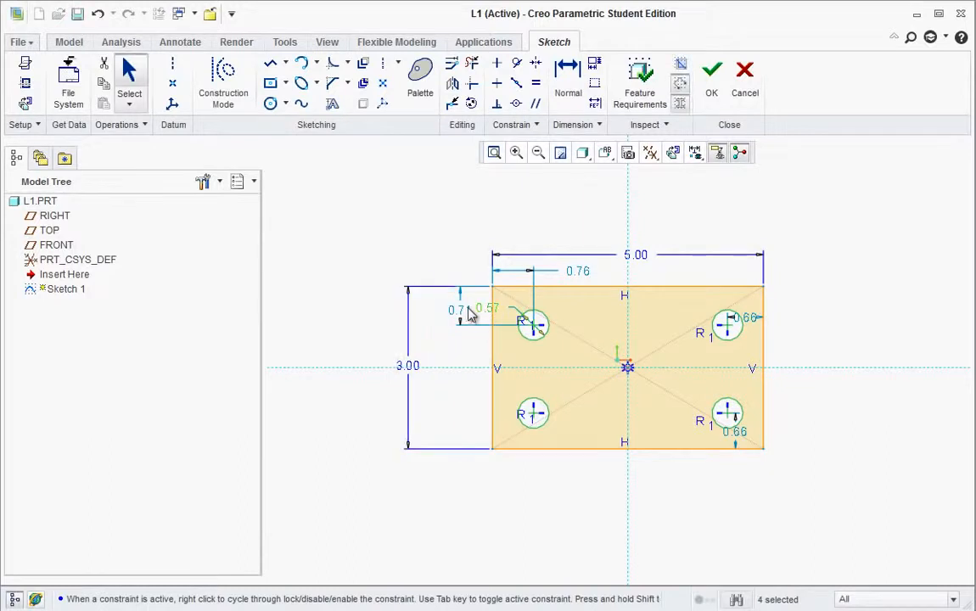
left_click_drag(460, 310, 435, 264)
Step: Switch to the LAB 1 PDF drawing, rotate its view counterclockwise, check the hole size and spacing, and return to the sketch
left_click(492, 610)
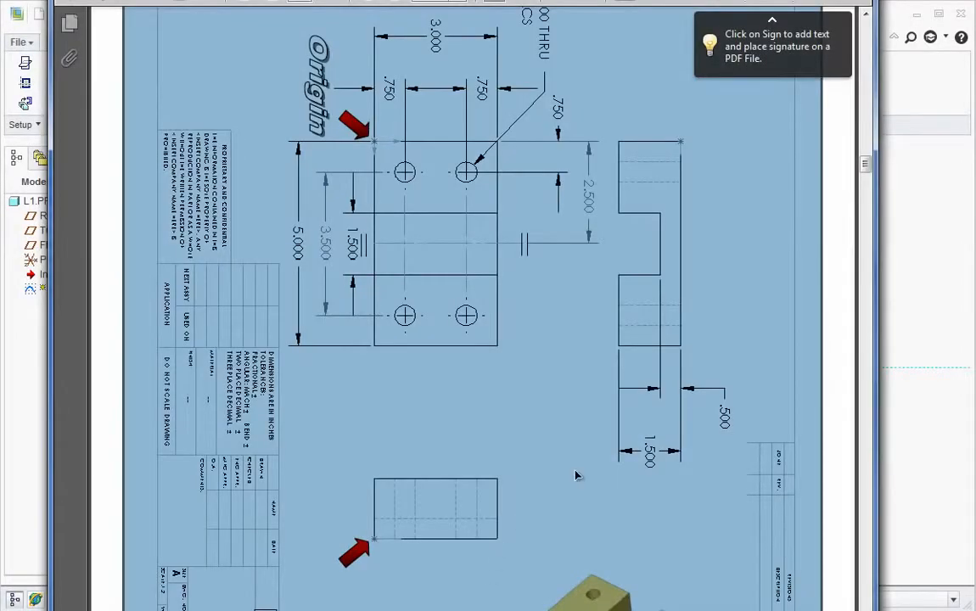
scroll(576, 475, "up", 1)
left_click(838, 354)
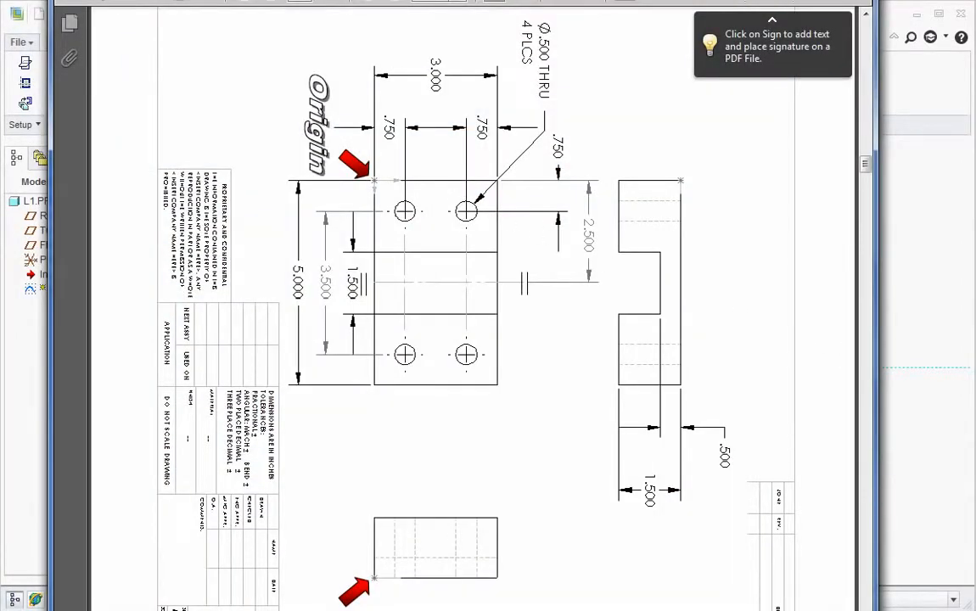
left_click(121, 0)
mouse_move(246, 0)
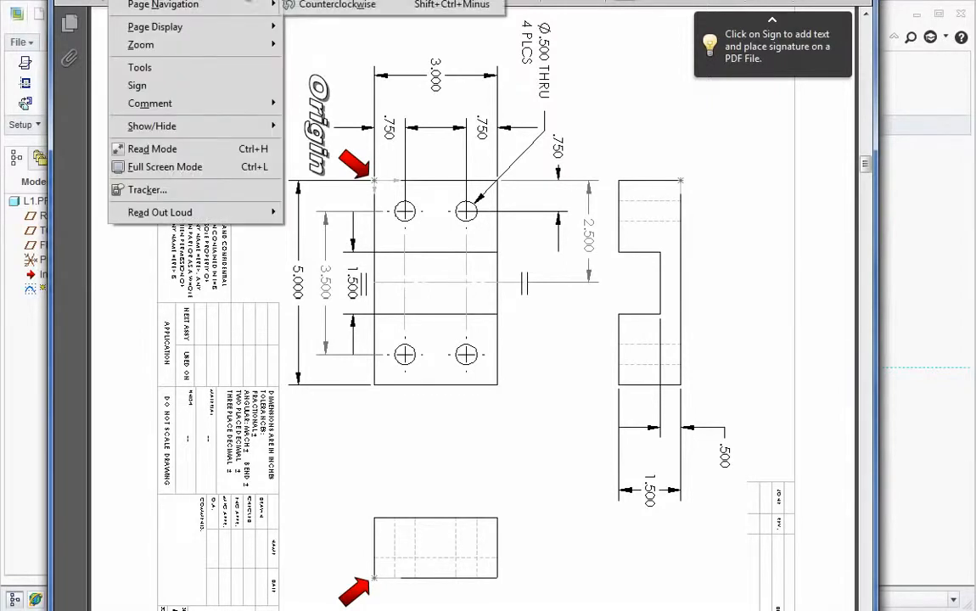
left_click(300, 6)
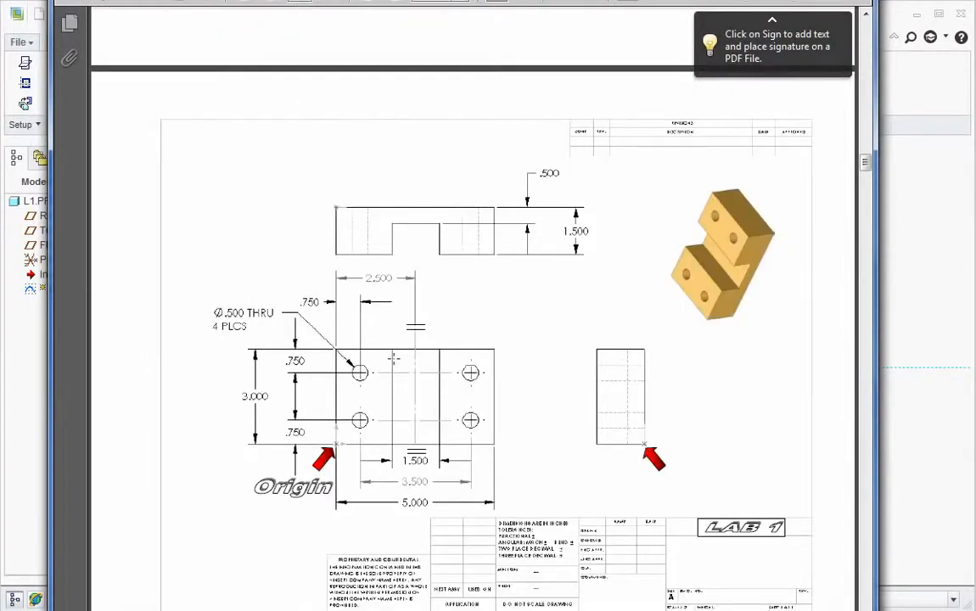
scroll(393, 358, "down", 3)
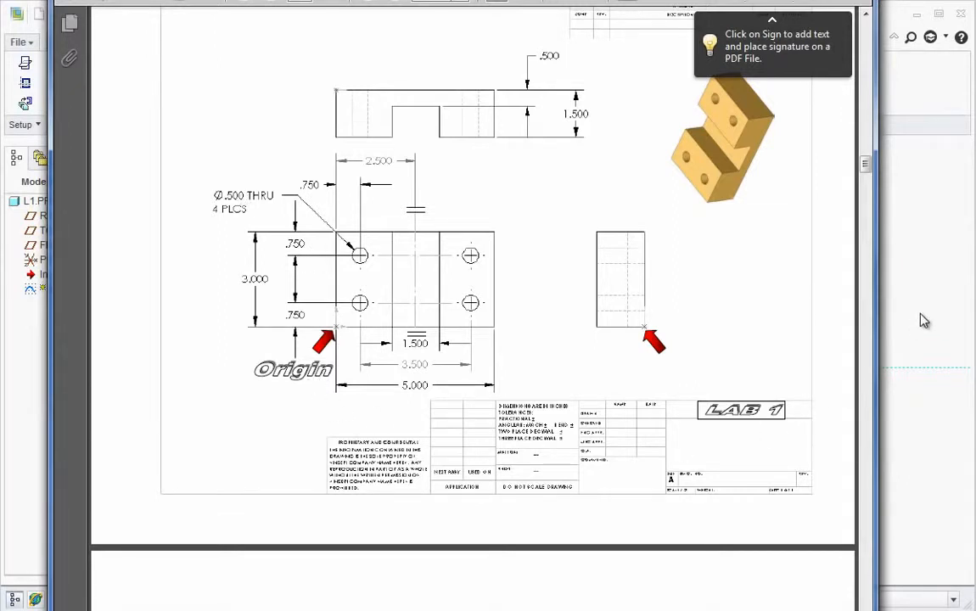
left_click(898, 15)
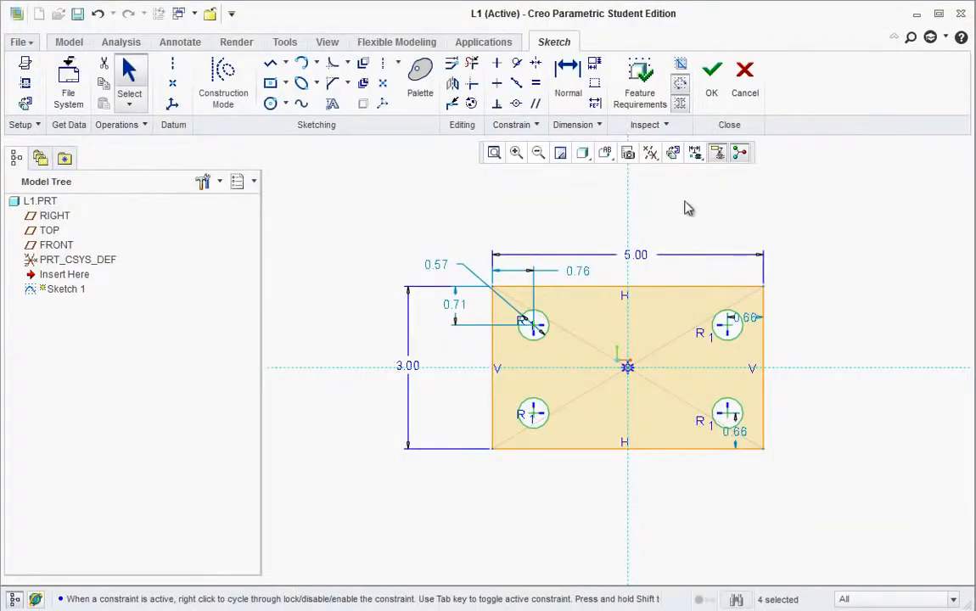
Step: Set the upper-left circle's diameter to 0.5 and its center distances from the top and left edges to 0.75
double_click(437, 265)
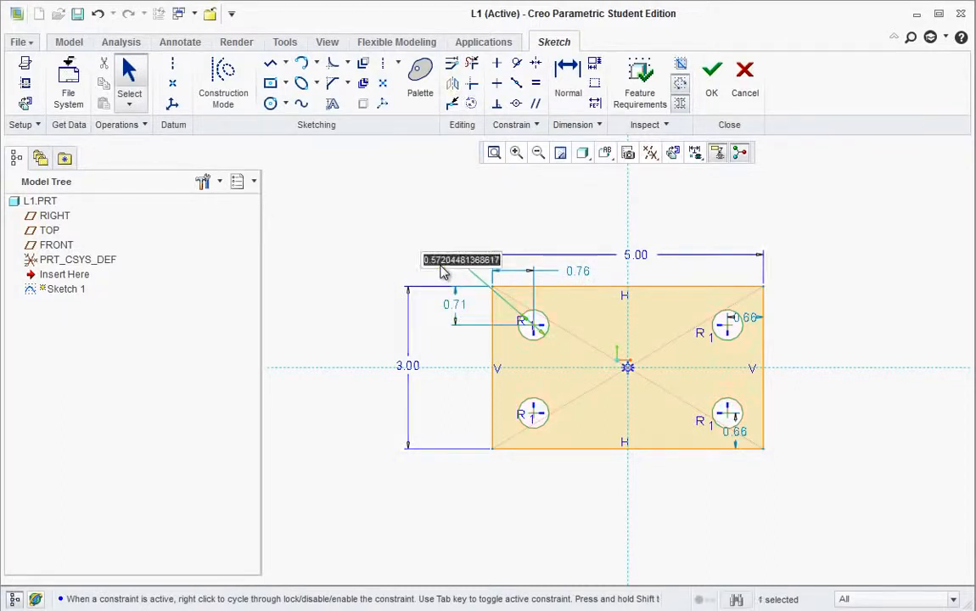
type("0.5")
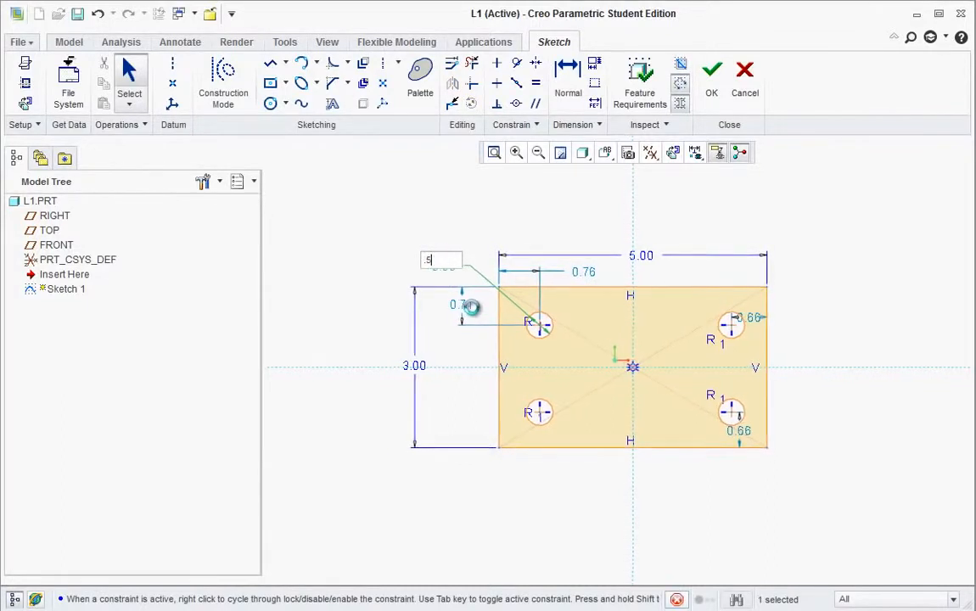
key("Return")
double_click(469, 310)
type("0.75")
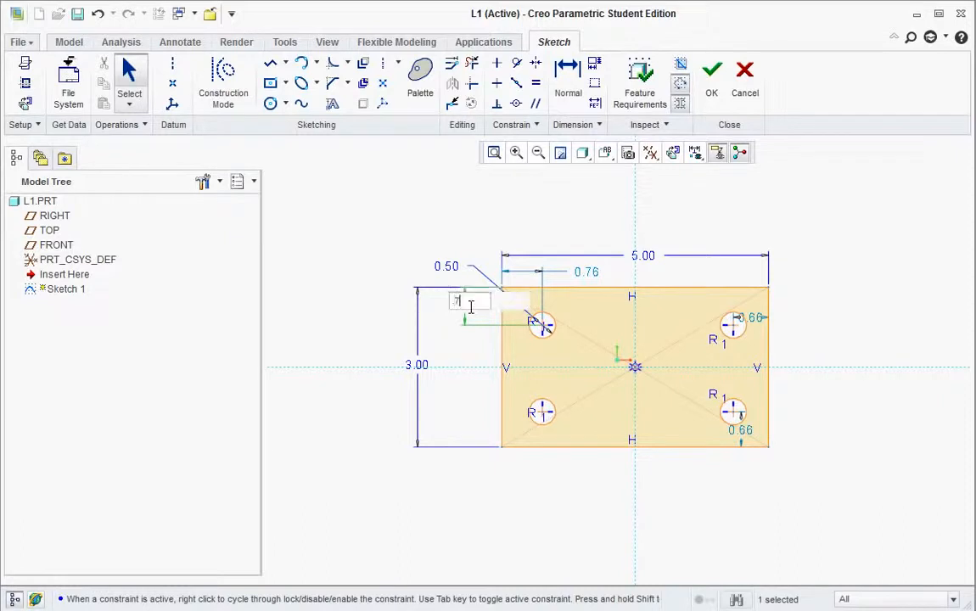
key("Return")
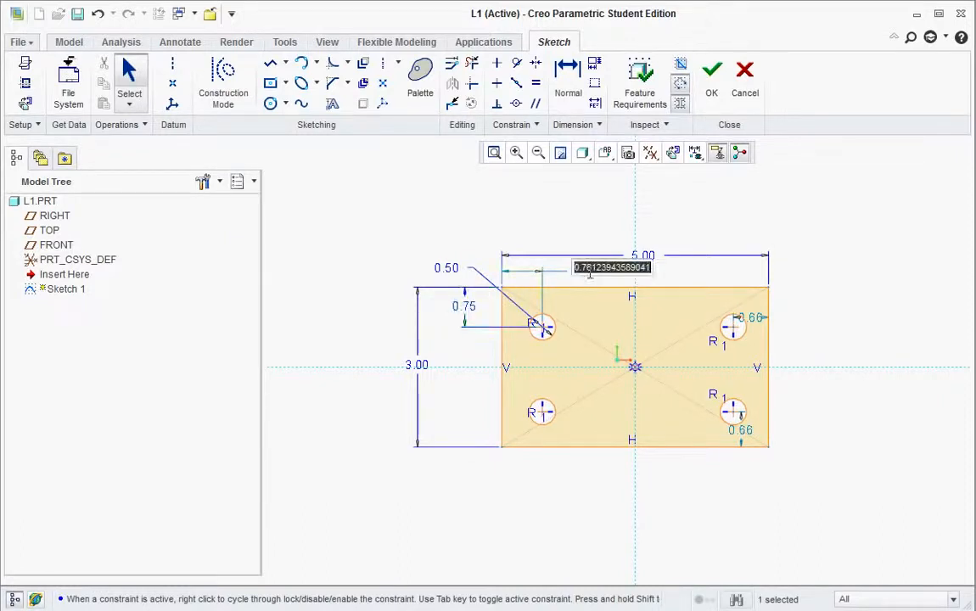
double_click(587, 272)
type(".75")
key("Return")
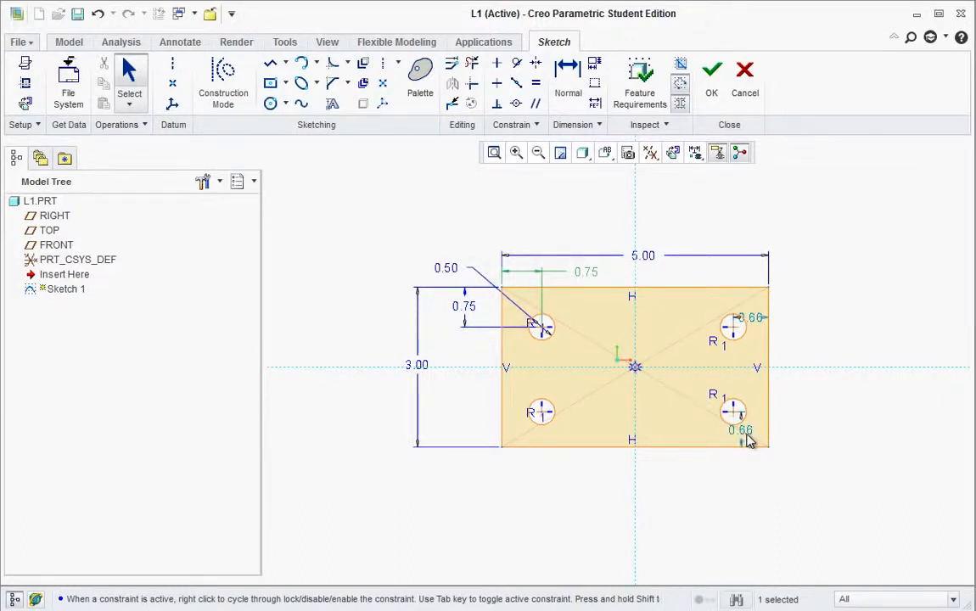
Step: Set the lower-right circle's distance from the bottom edge and the upper-right circle's distance from the right edge to 0.75
double_click(799, 434)
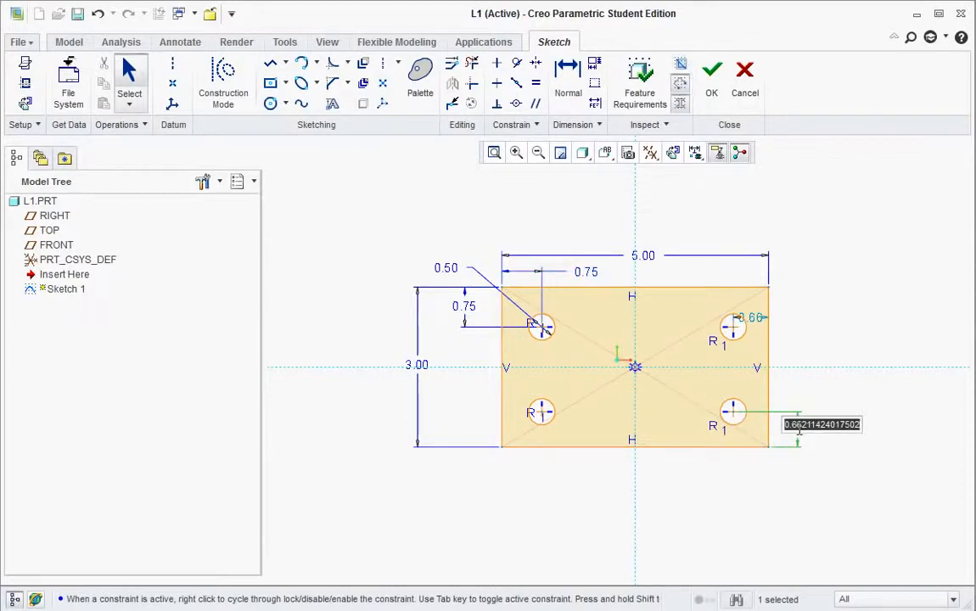
type(".75")
key("Return")
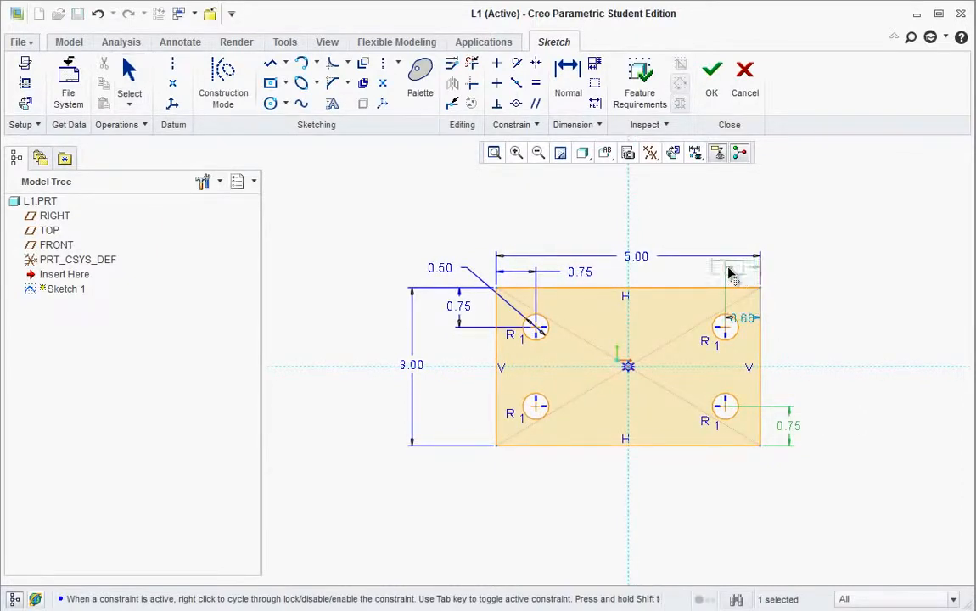
double_click(696, 272)
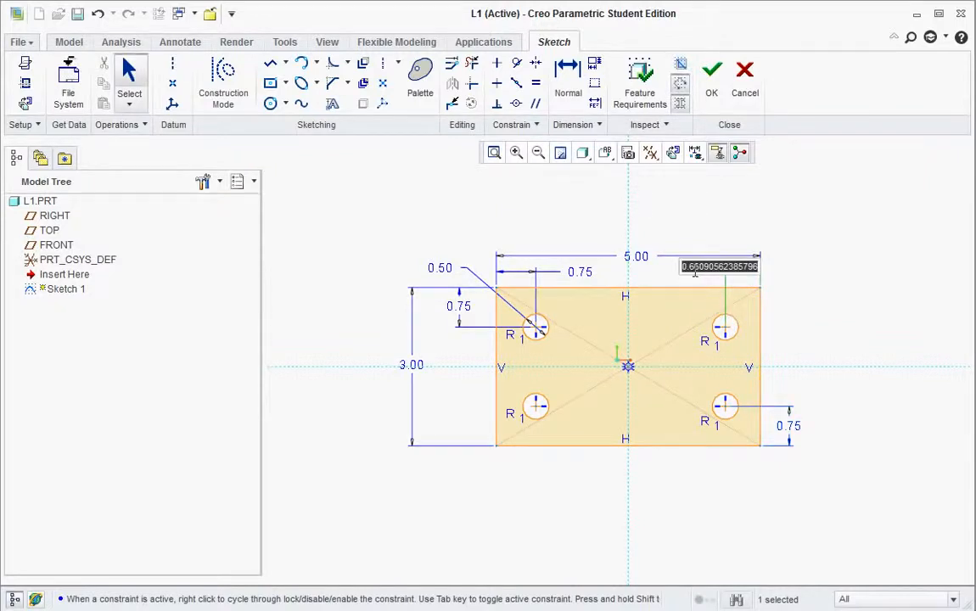
key("BackSpace")
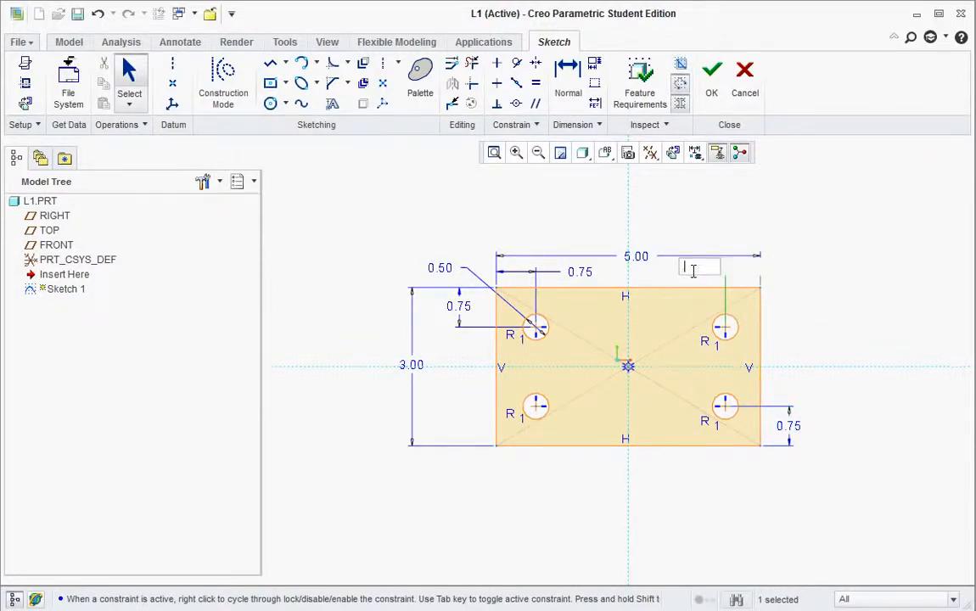
type(".75")
key("Return")
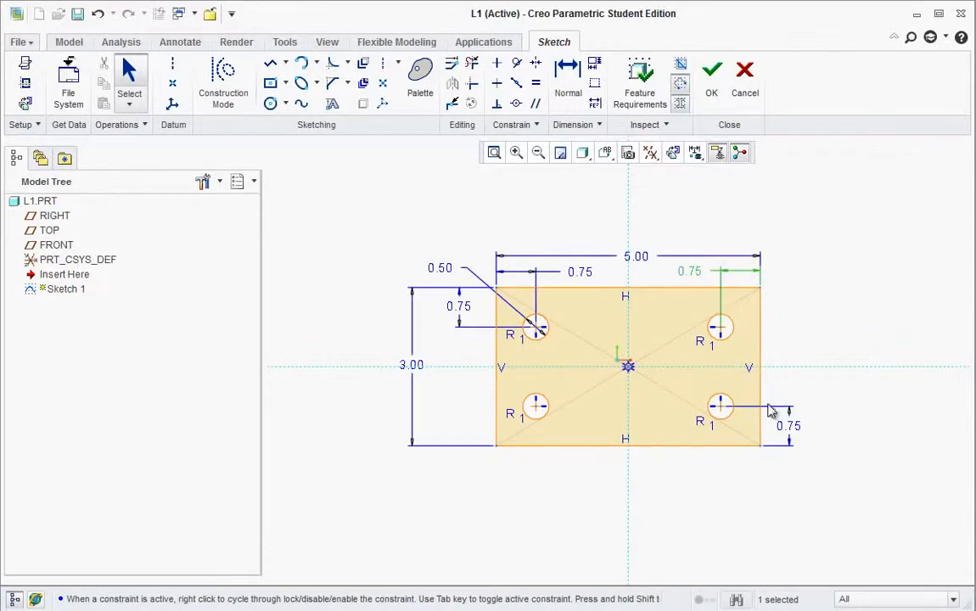
left_click(786, 379)
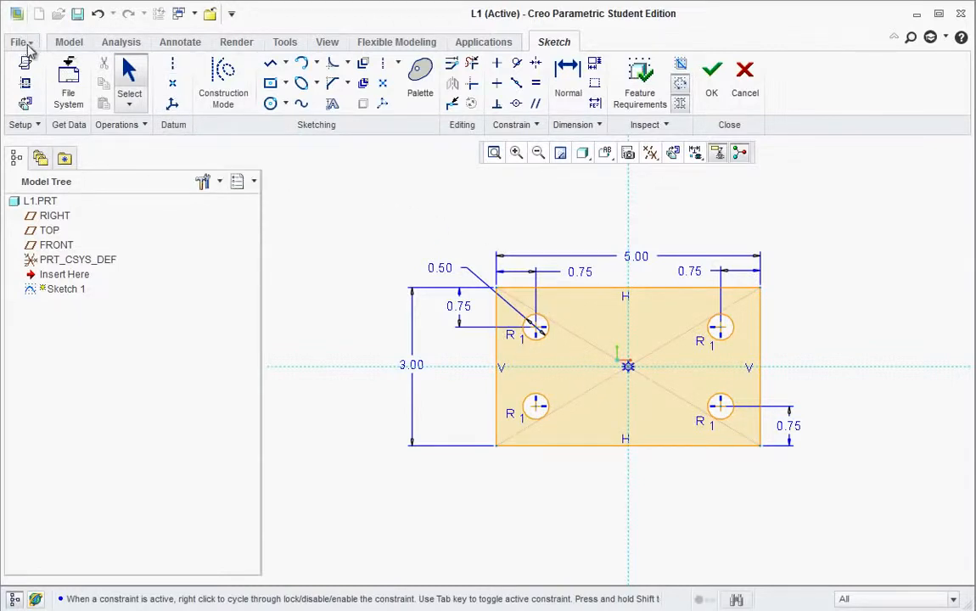
Step: Finish the sketch of the rectangle with four circles and extrude it as a solid 1.5 deep
left_click(711, 81)
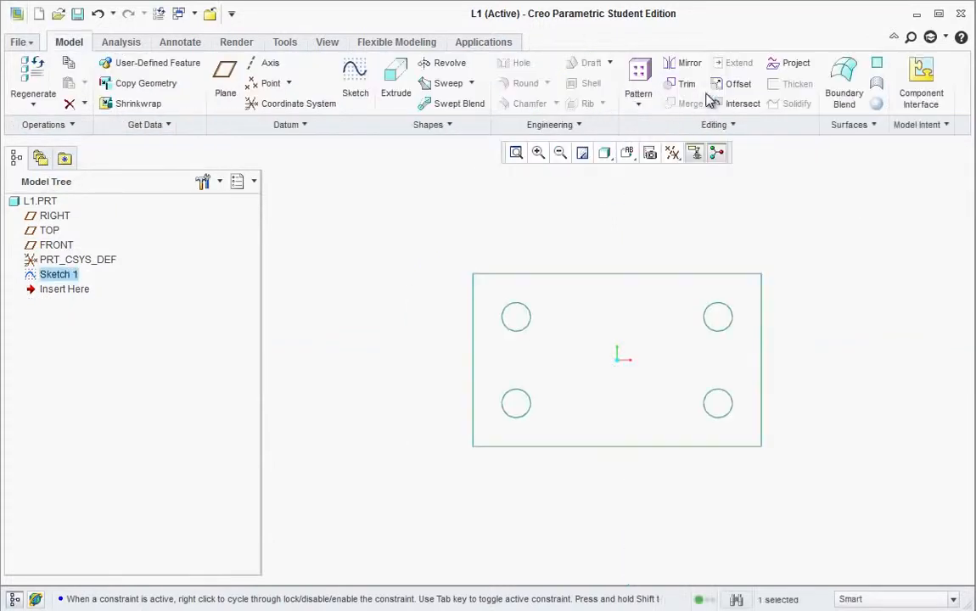
left_click(392, 89)
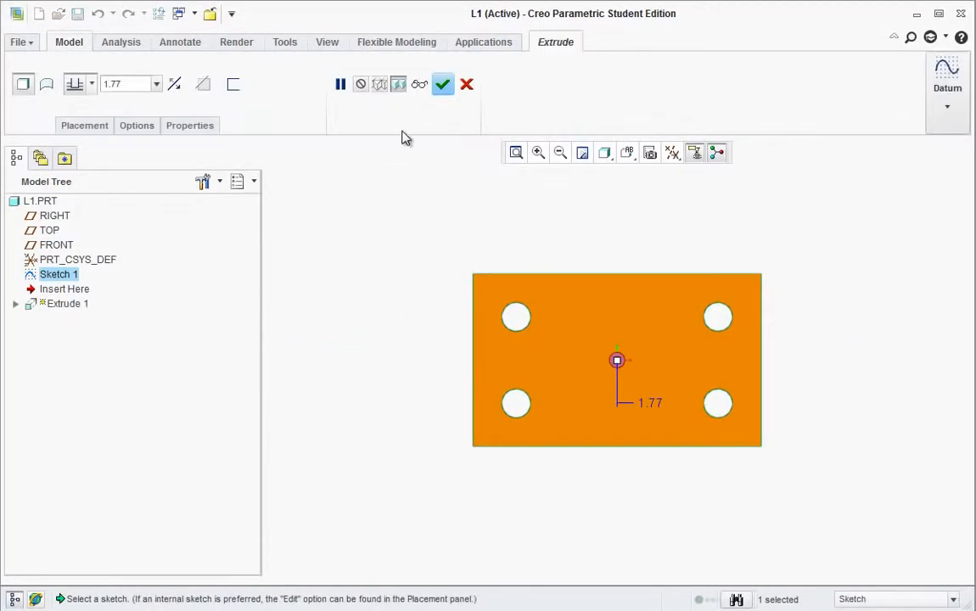
middle_click_drag(572, 377, 546, 430)
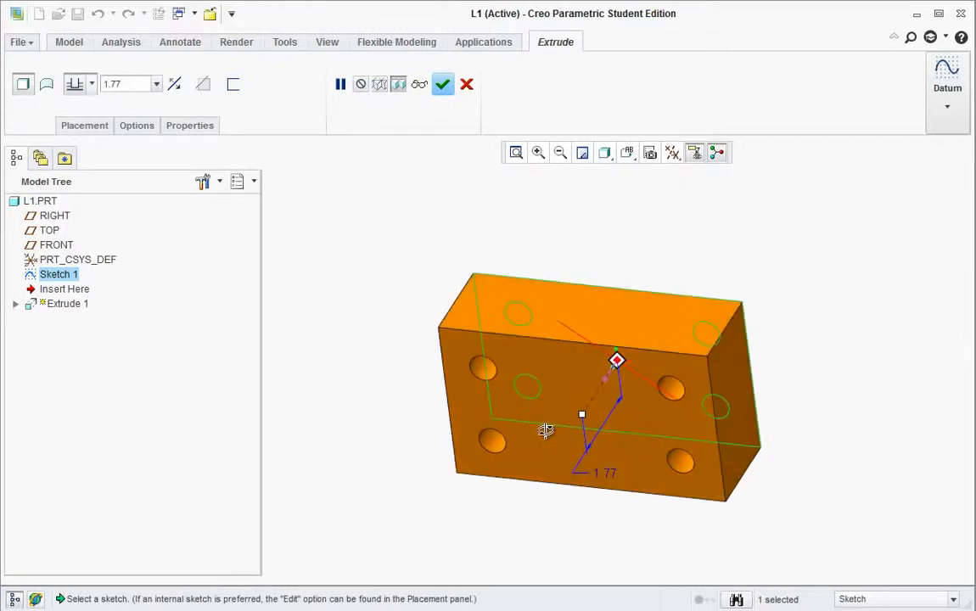
double_click(605, 472)
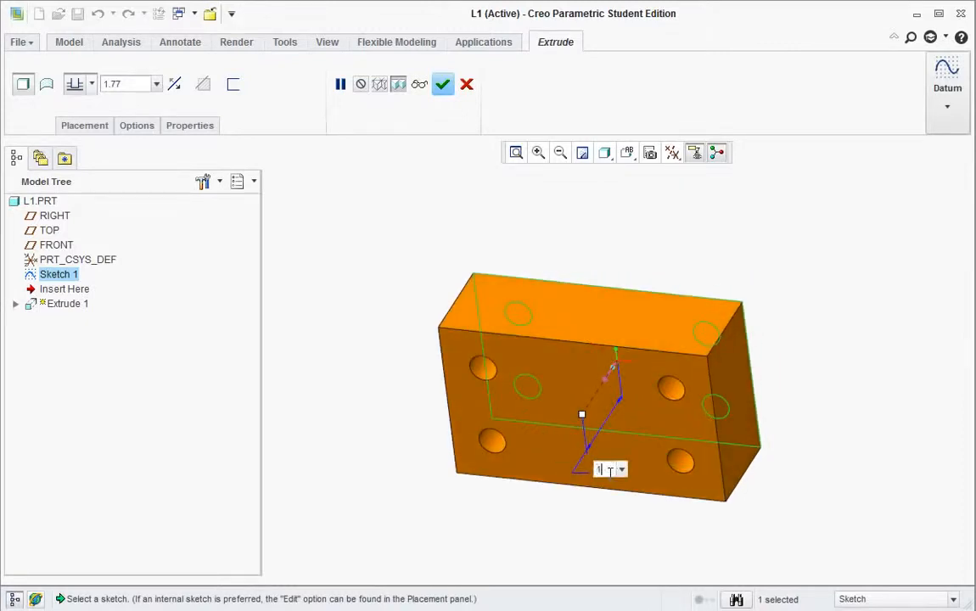
key("Return")
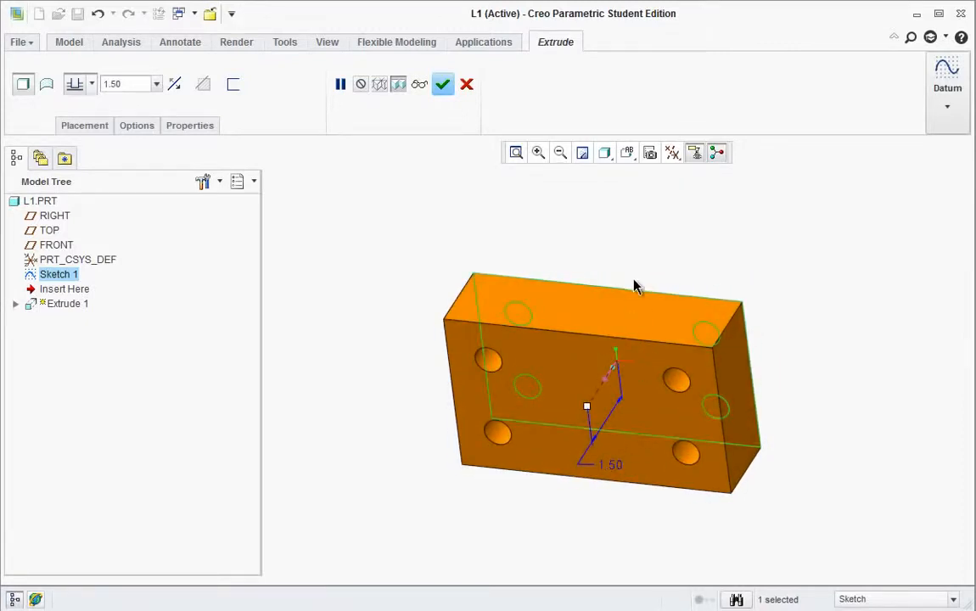
left_click(443, 84)
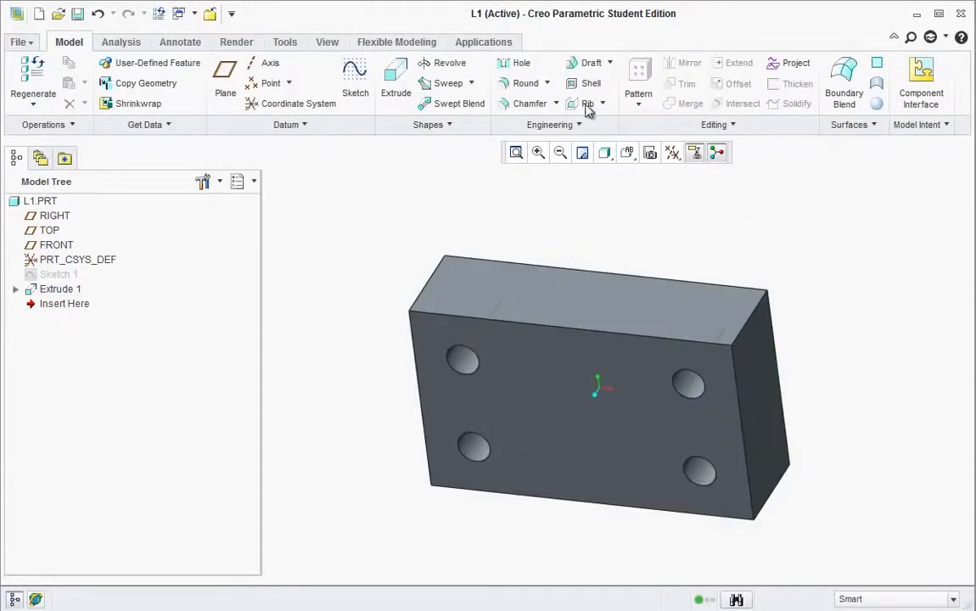
Step: Start a new sketch on the block's front face and orient the model to the FRONT view
left_click(354, 75)
left_click(563, 395)
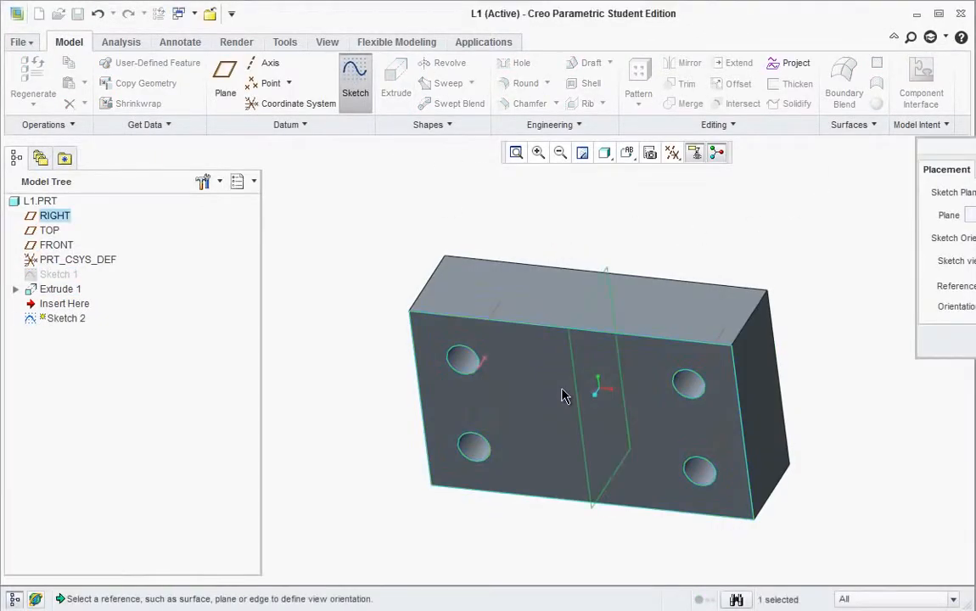
middle_click(563, 395)
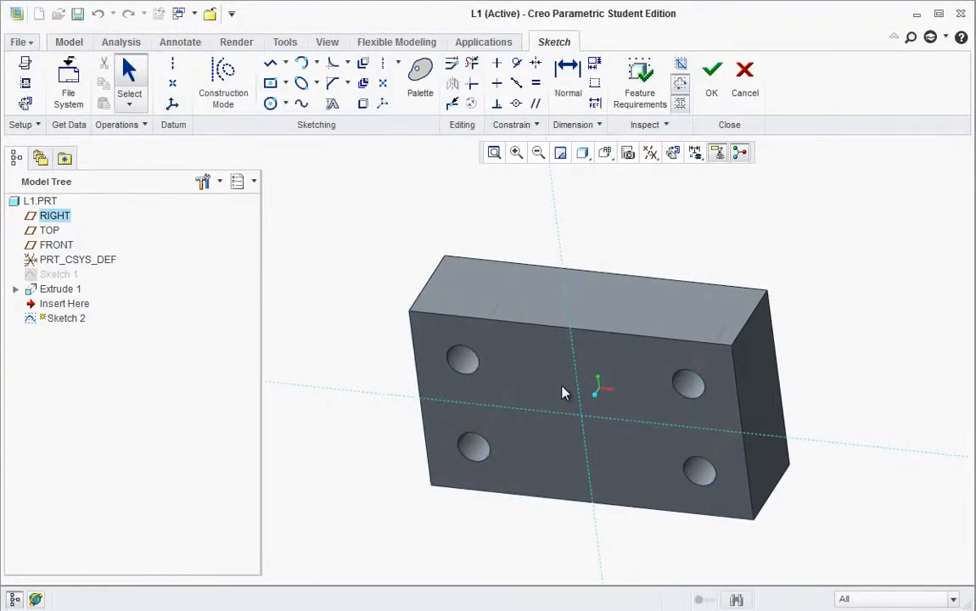
left_click(605, 153)
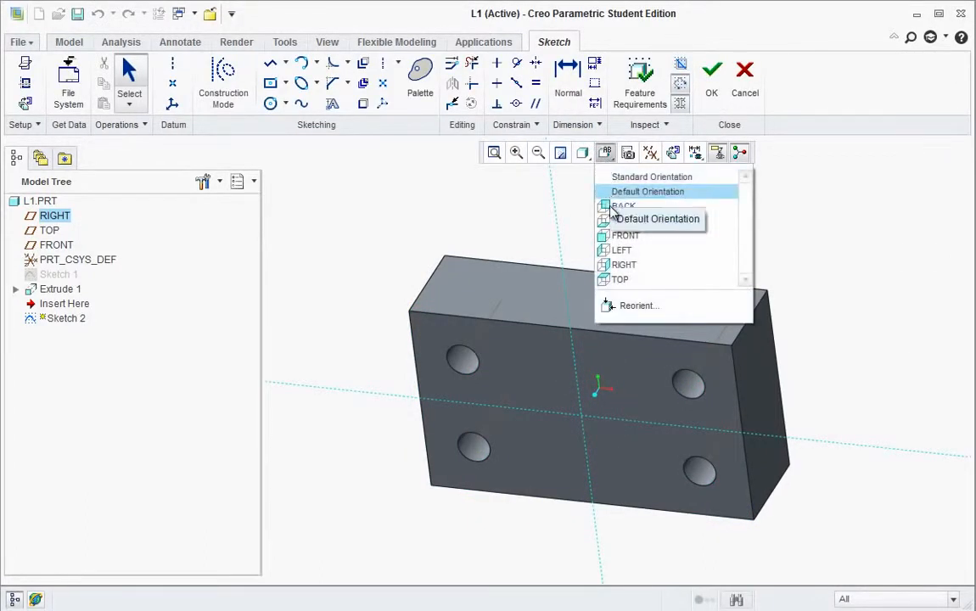
left_click(612, 237)
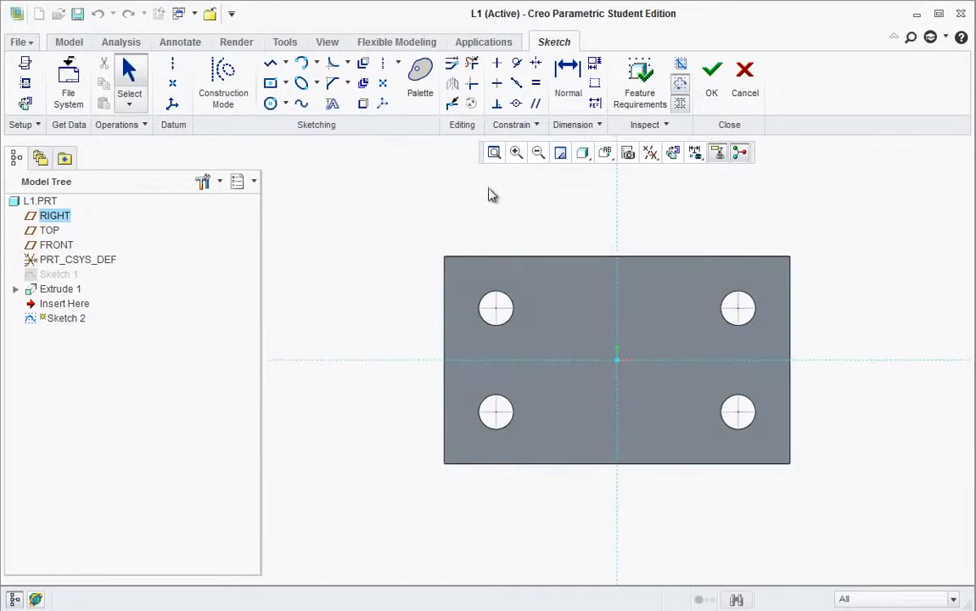
Step: Sketch a center rectangle about 1.61 by 2.54 at the origin and make its top edge coincident with the block's top edge
left_click(270, 82)
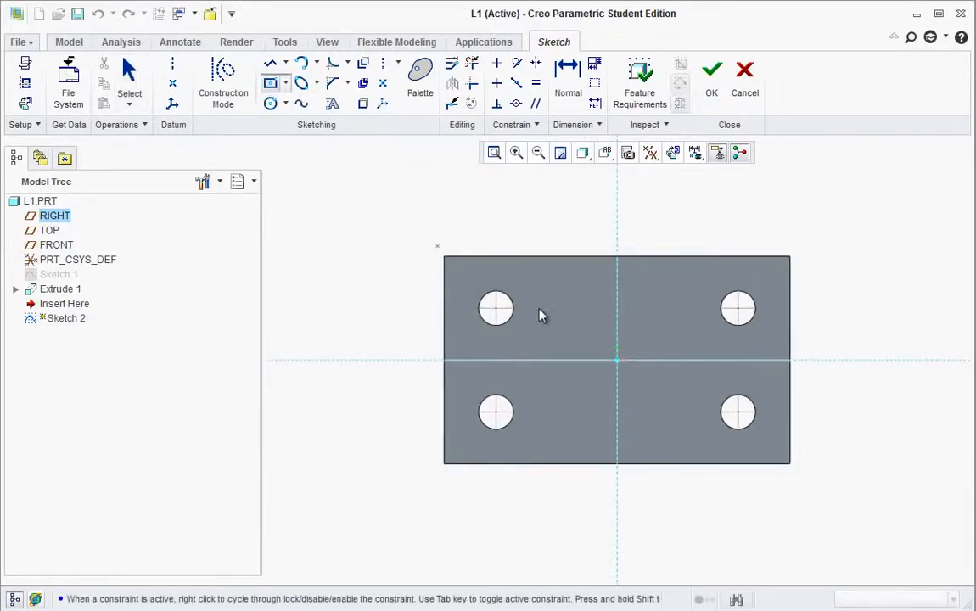
left_click(618, 361)
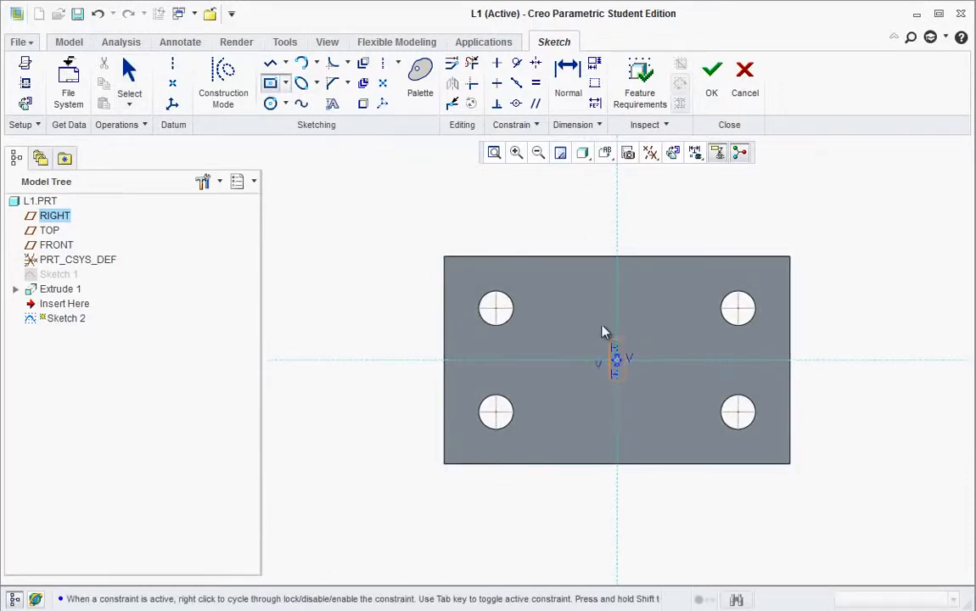
left_click(562, 279)
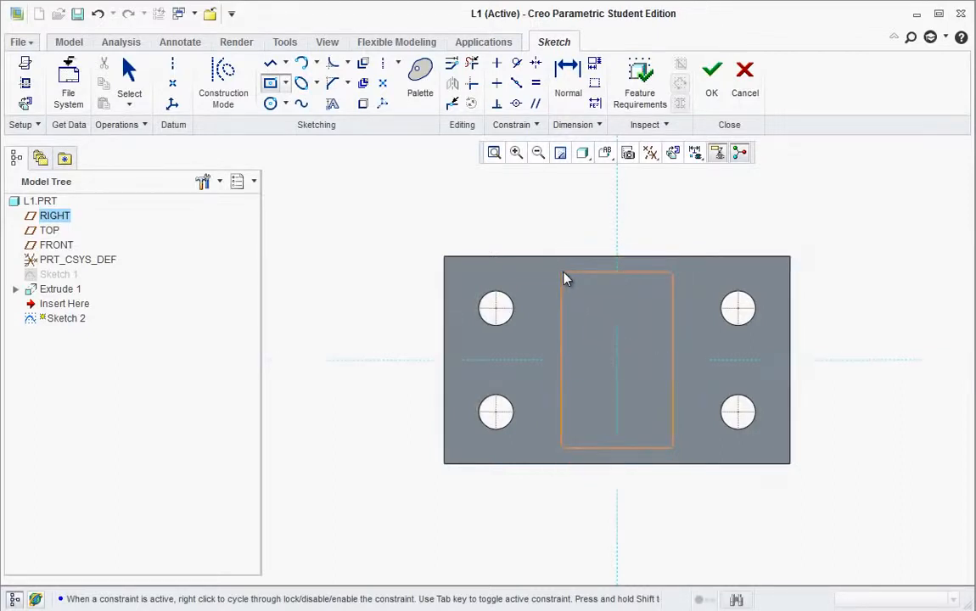
middle_click(583, 223)
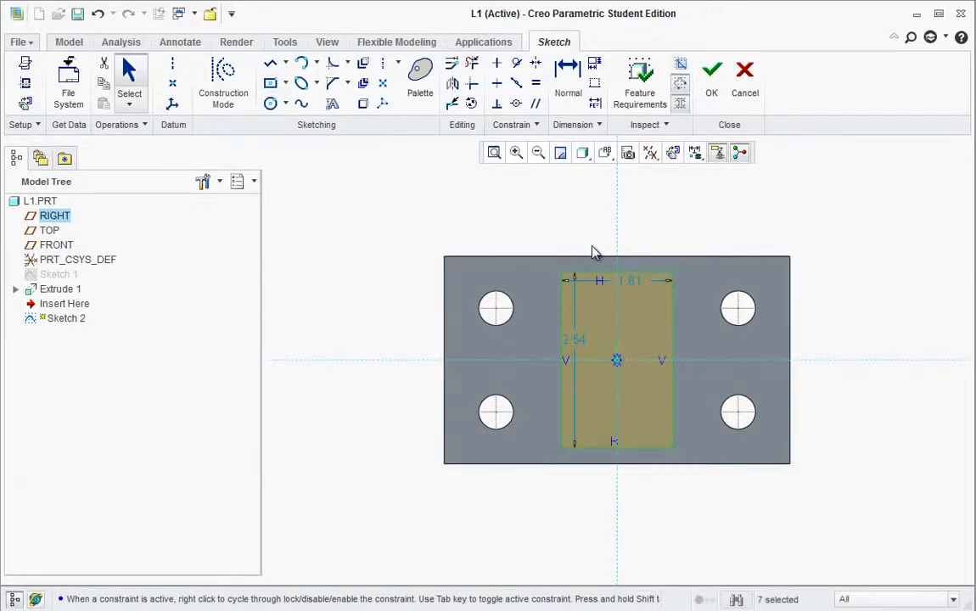
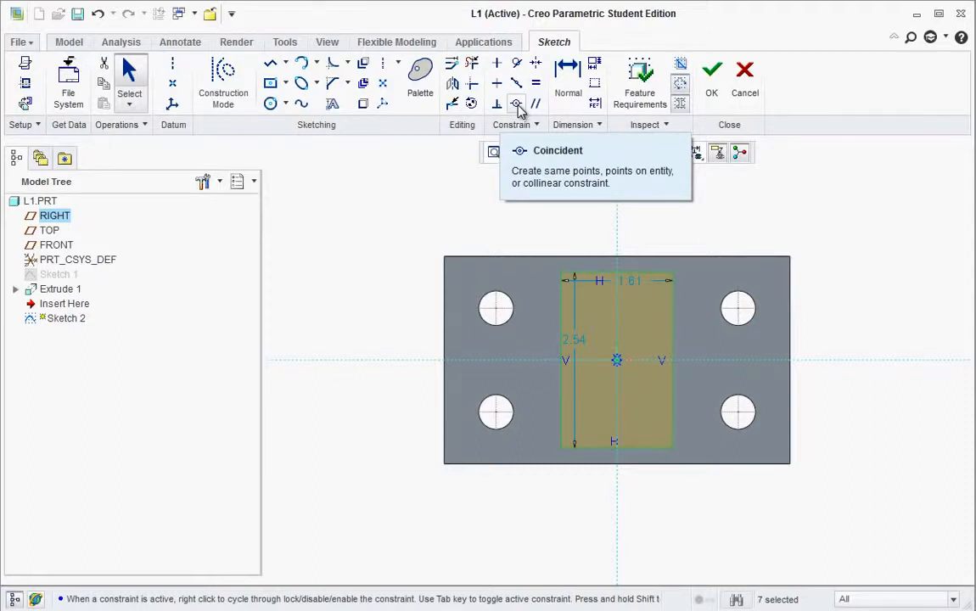
left_click(516, 104)
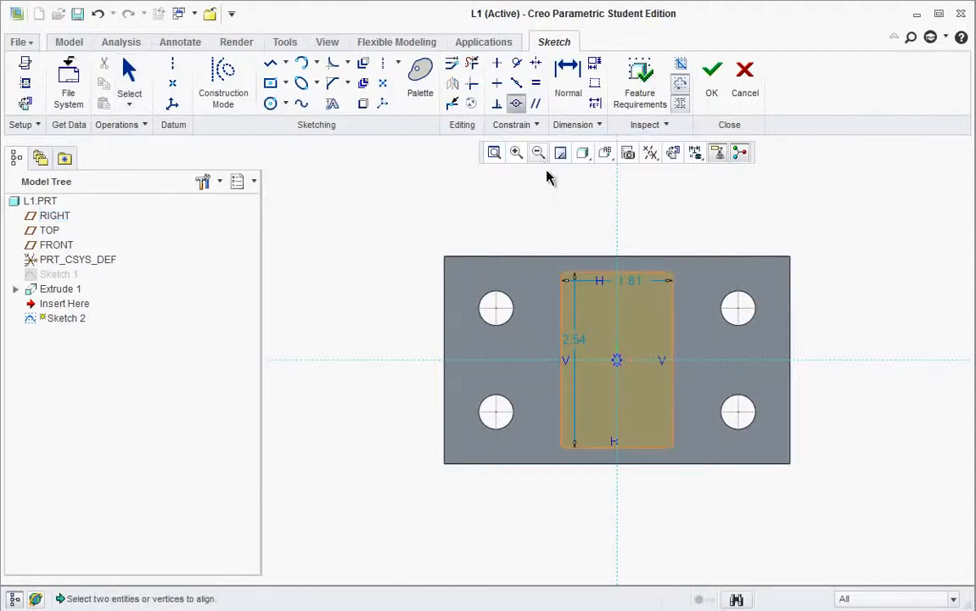
left_click(598, 263)
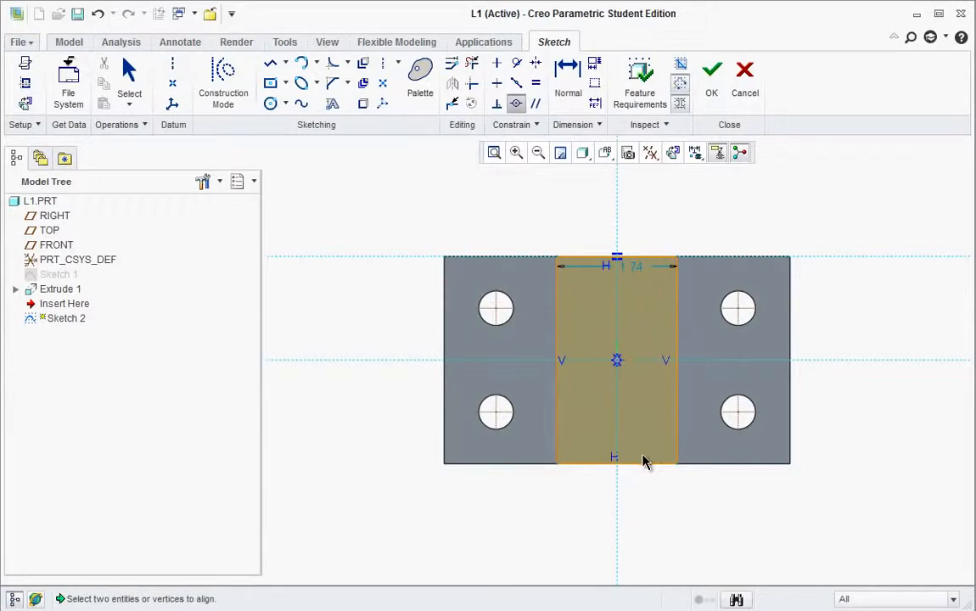
Step: Check the slot width in the LAB 1 PDF drawing, return to the sketch, and dimension the rectangle's width as 1.5
key("alt+Tab")
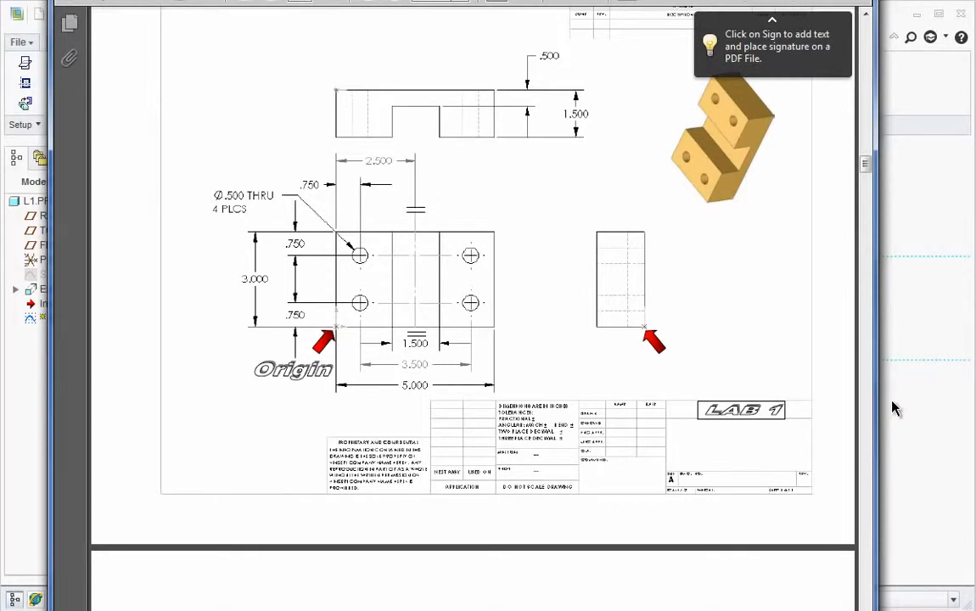
key("alt+Tab")
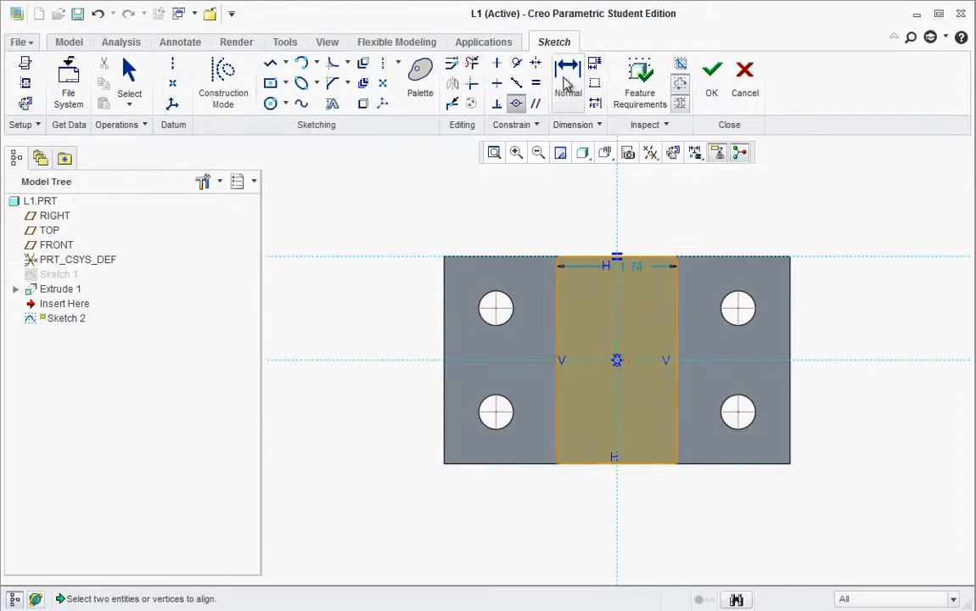
left_click(567, 83)
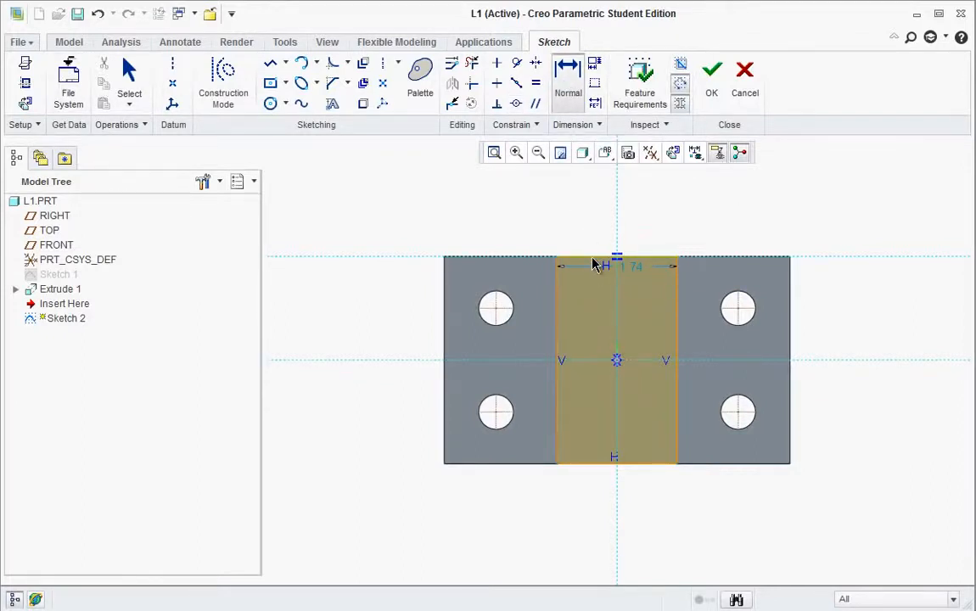
middle_click(633, 216)
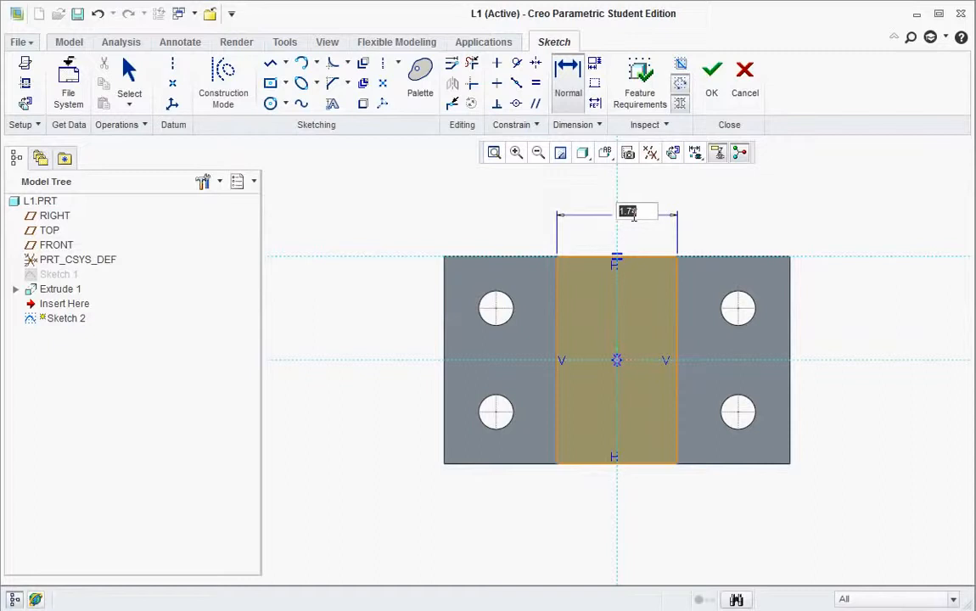
type("1.5")
key("Return")
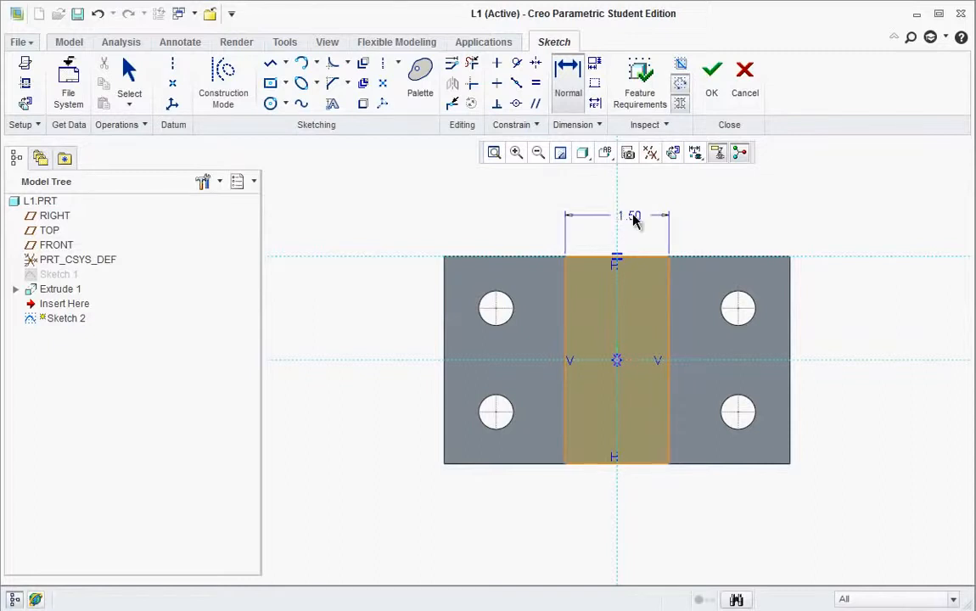
Step: Finish the slot sketch and extrude it as a material-removing cut directed into the block
key("ctrl+d")
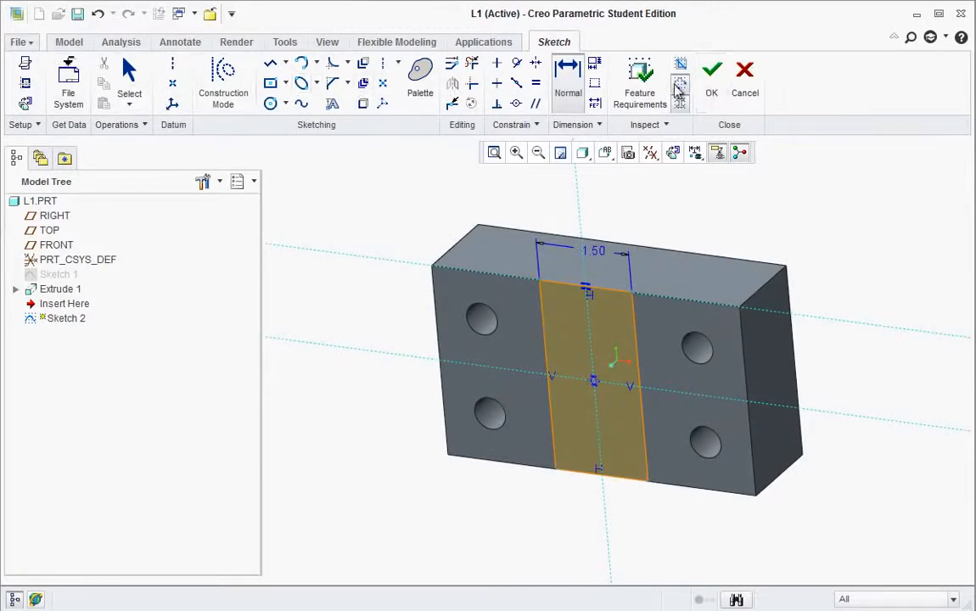
left_click(715, 90)
left_click(392, 78)
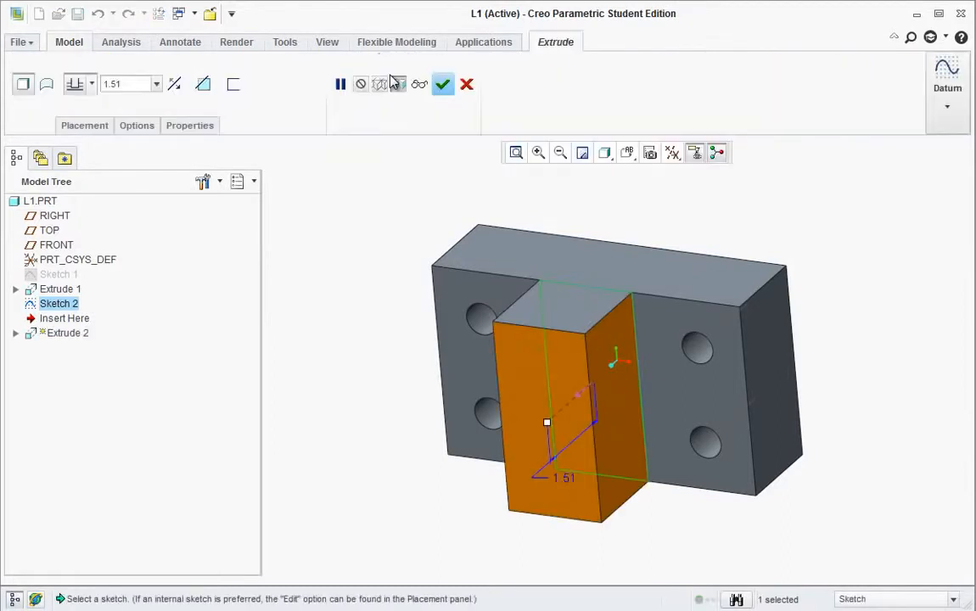
left_click(203, 85)
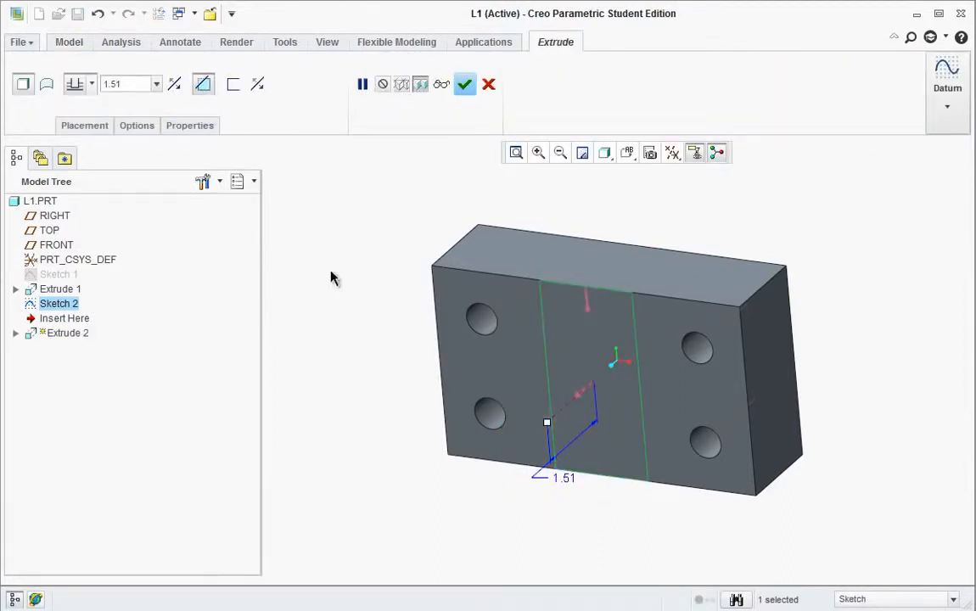
left_click(583, 396)
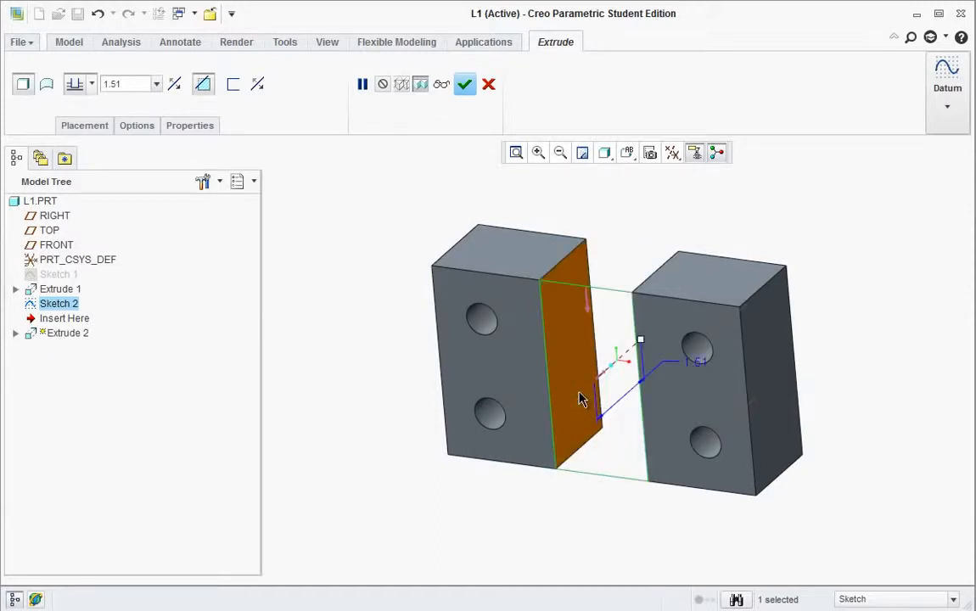
Step: Set the slot cut's depth to 1 and complete the extrusion
left_click_drag(640, 339, 622, 363)
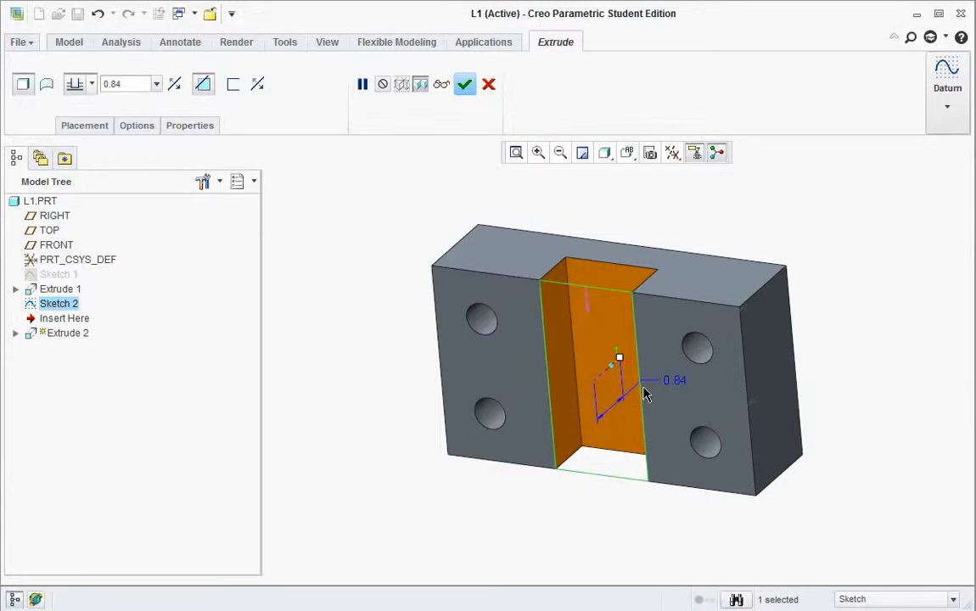
double_click(675, 379)
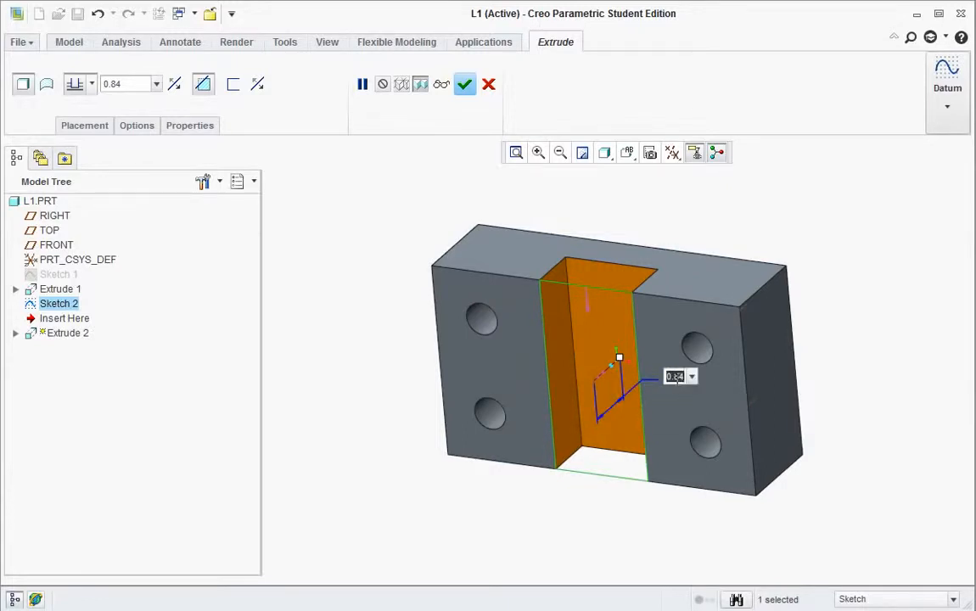
type("1")
key("Return")
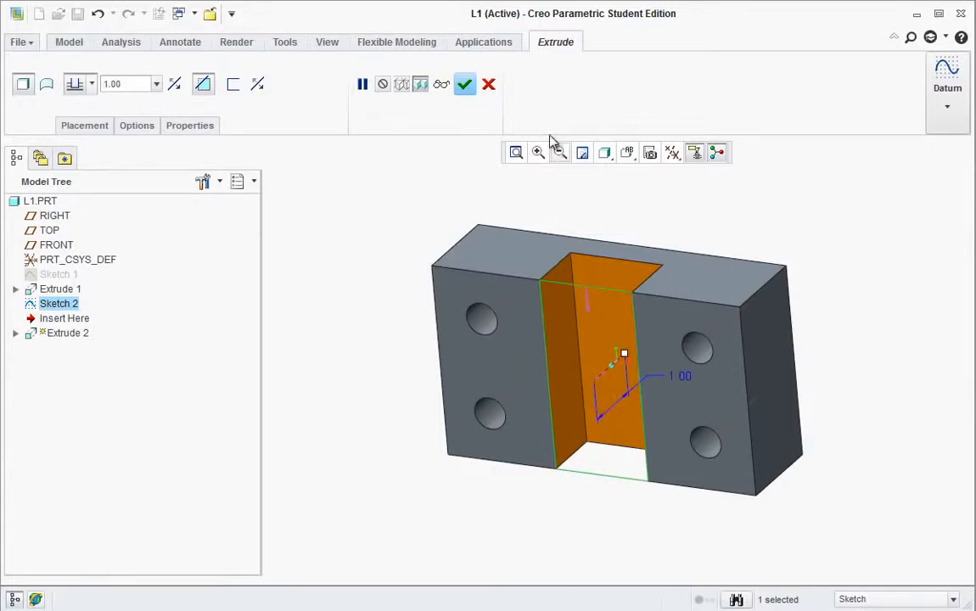
left_click(464, 83)
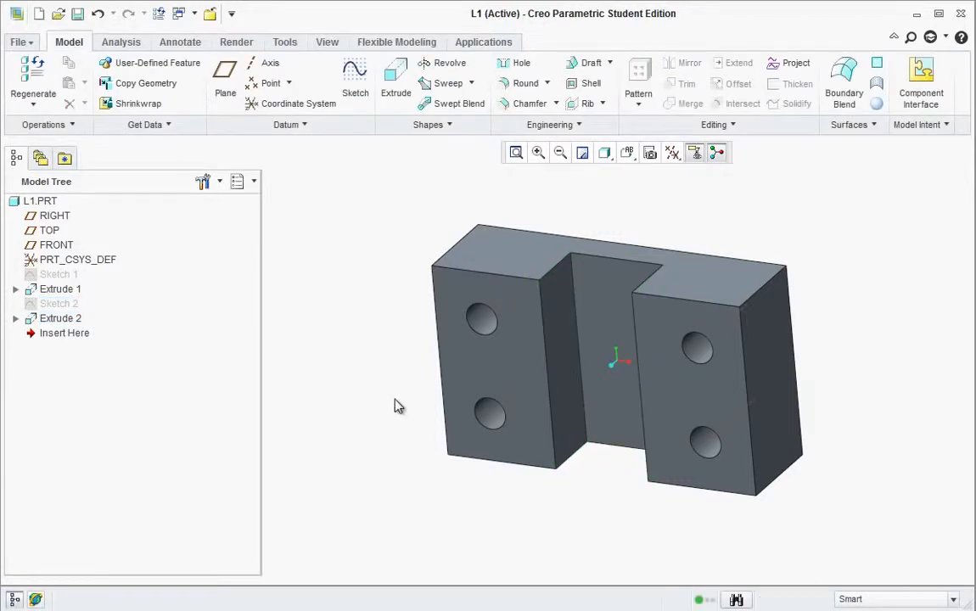
Step: Round the block's four outer corner edges in one set with a radius of about 0.53
mouse_move(394, 400)
middle_mouse_down()
mouse_move(418, 421)
mouse_move(388, 381)
mouse_move(382, 398)
middle_mouse_up()
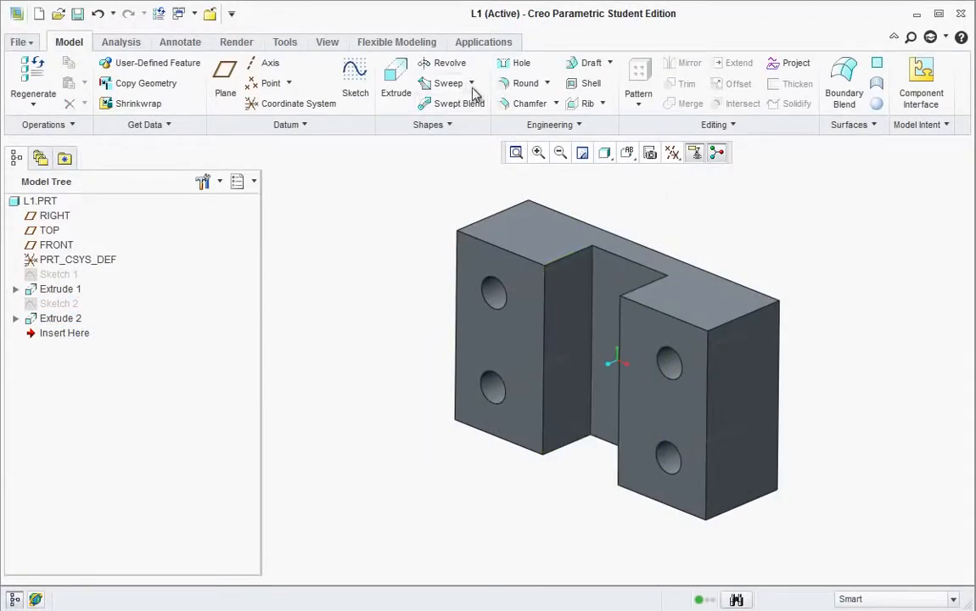
left_click(517, 89)
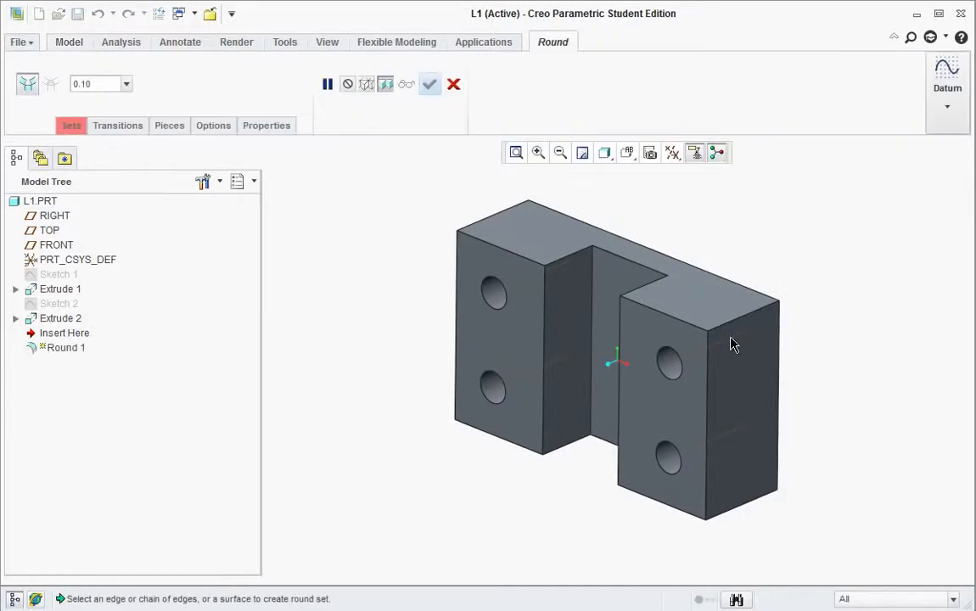
left_click(740, 319)
mouse_move(744, 328)
left_mouse_down()
mouse_move(742, 316)
mouse_move(745, 348)
left_mouse_up()
left_click(757, 507, "ctrl")
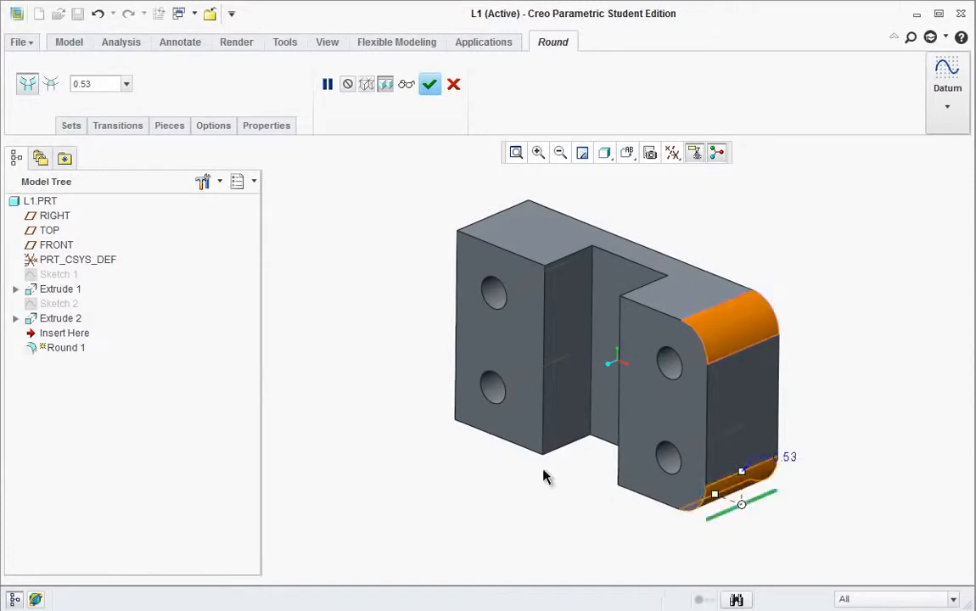
left_click(496, 391, "ctrl")
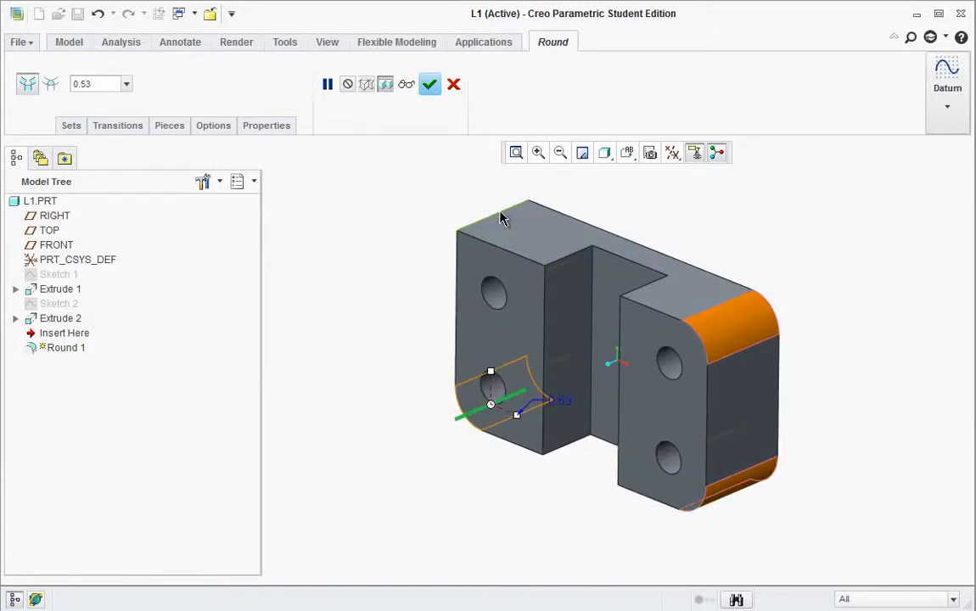
left_click(502, 212)
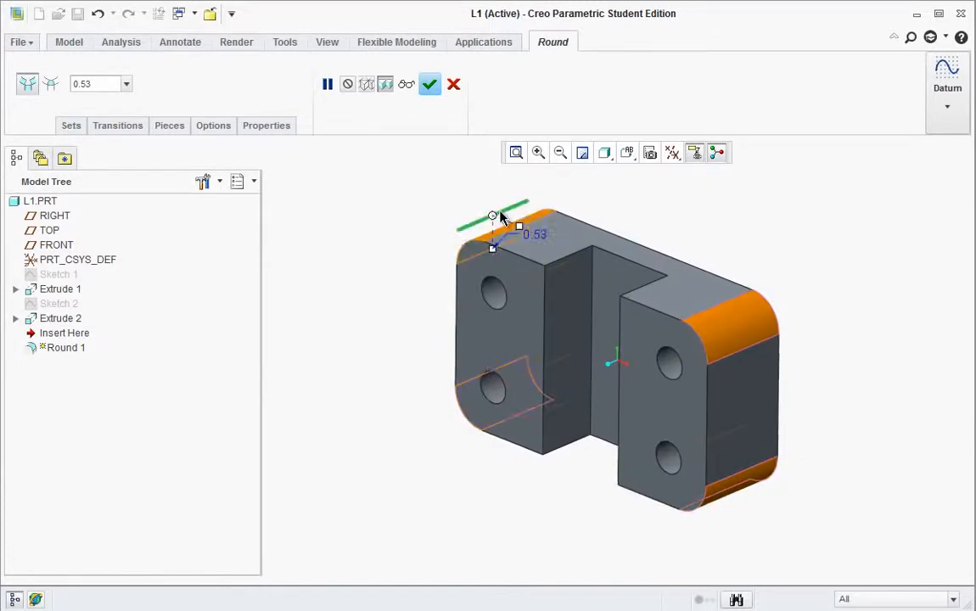
left_click(429, 83)
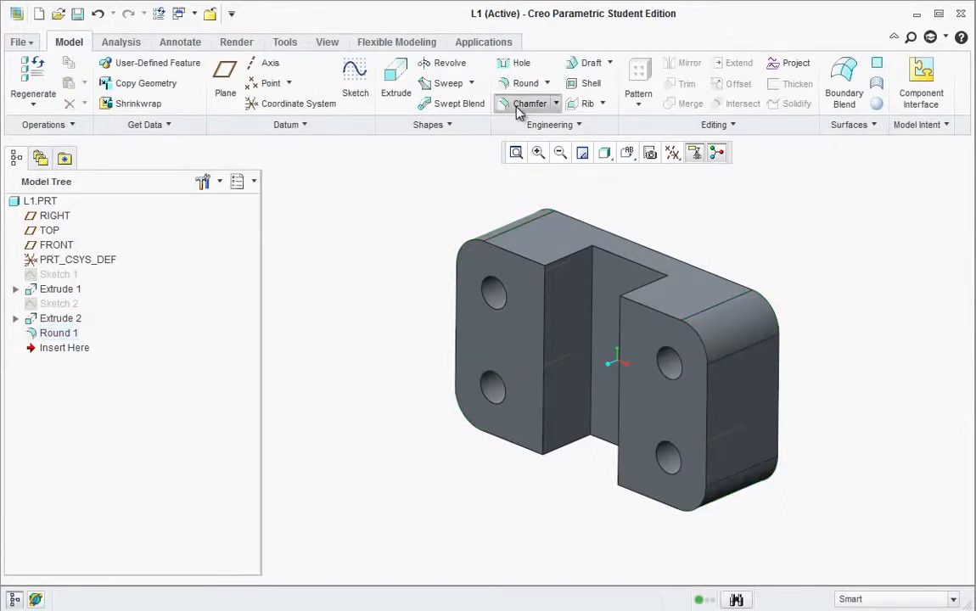
Step: Chamfer the outer edge chains of both slotted-side faces with a D x D chamfer of 0.10
left_click(523, 105)
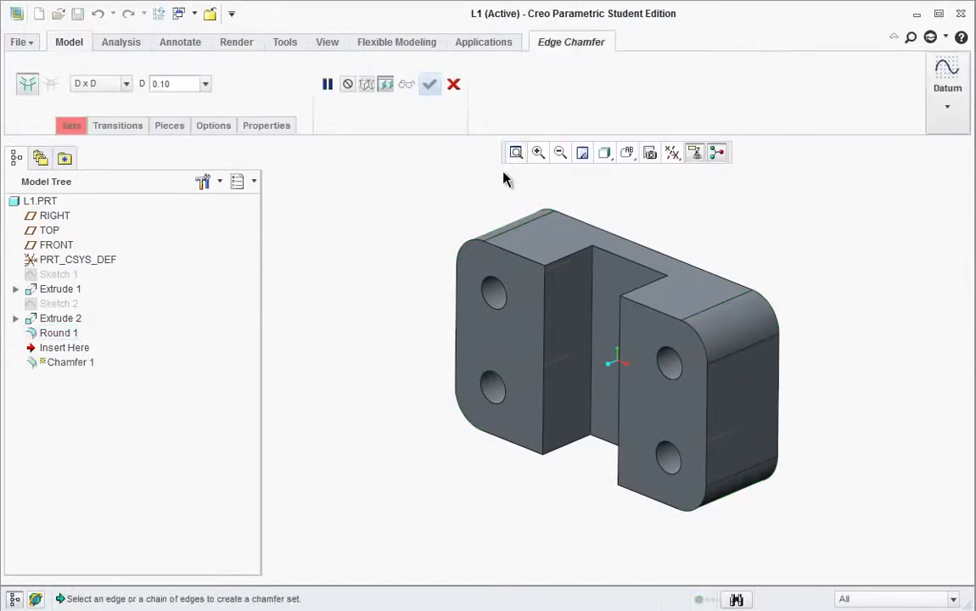
left_click(510, 255)
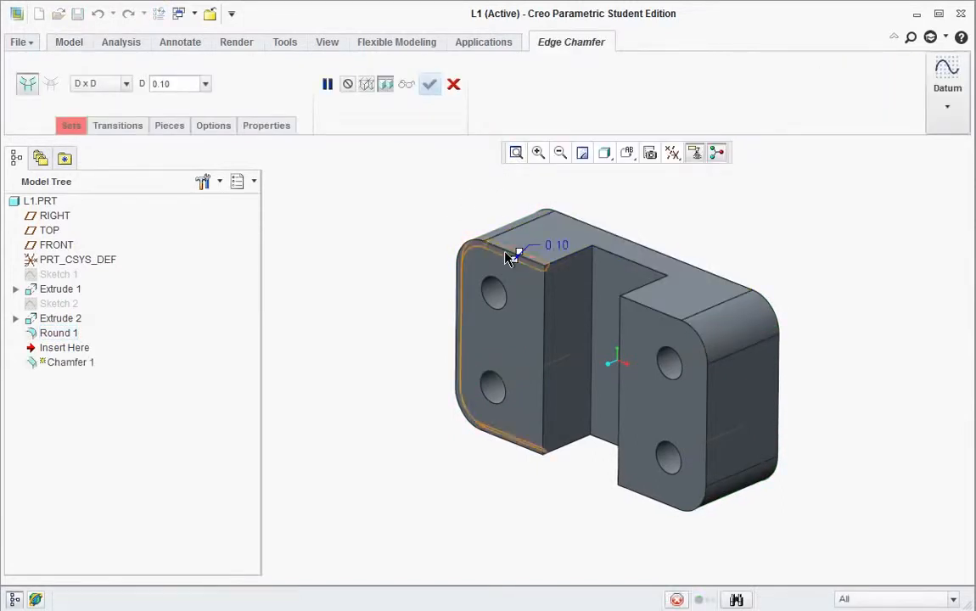
left_click(651, 307)
left_click(430, 85)
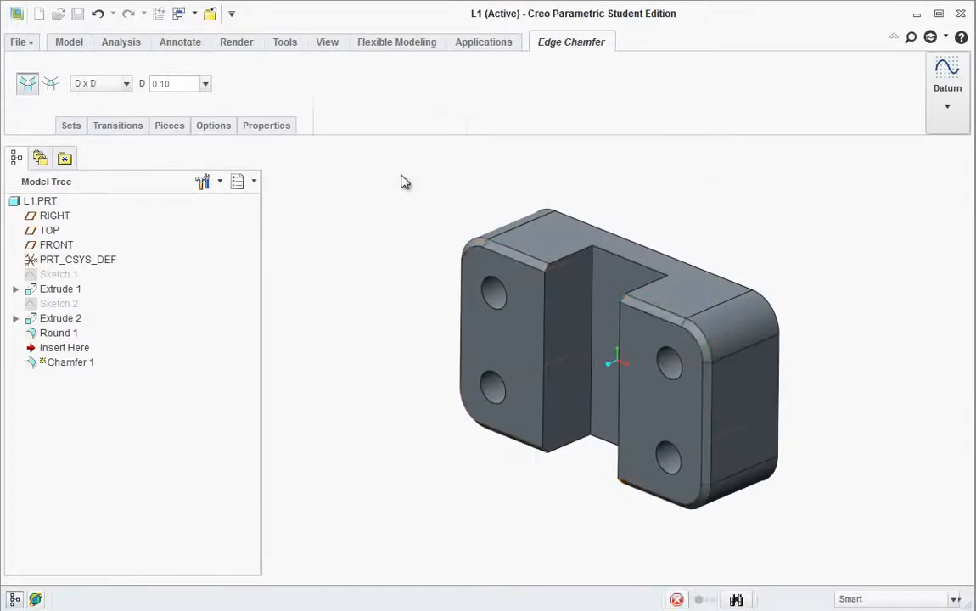
Step: Round the two inner edges along the slot floor with a 0.10 radius
middle_click_drag(462, 340, 509, 280)
left_click(519, 83)
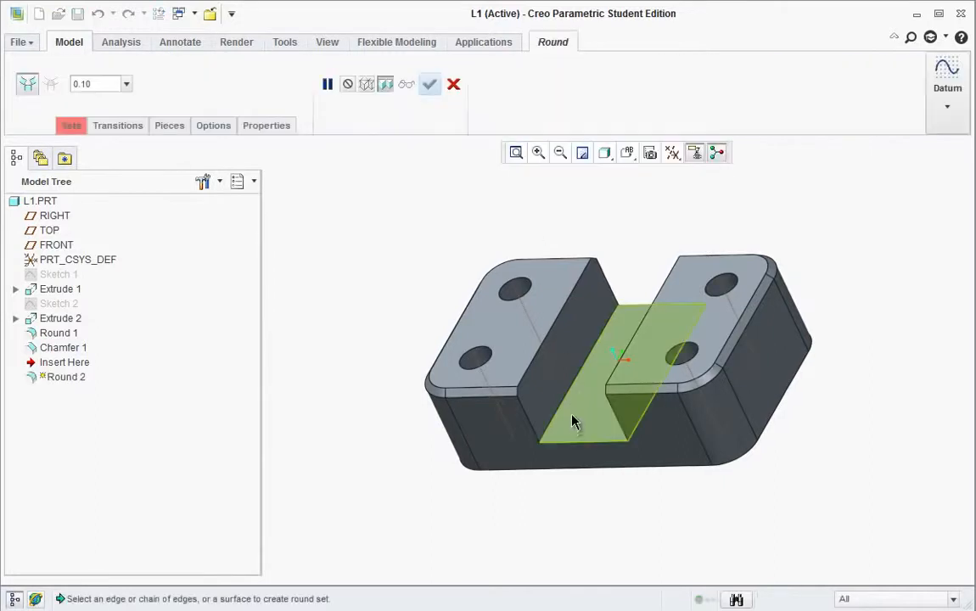
left_click(578, 371)
middle_click_drag(578, 372, 677, 418)
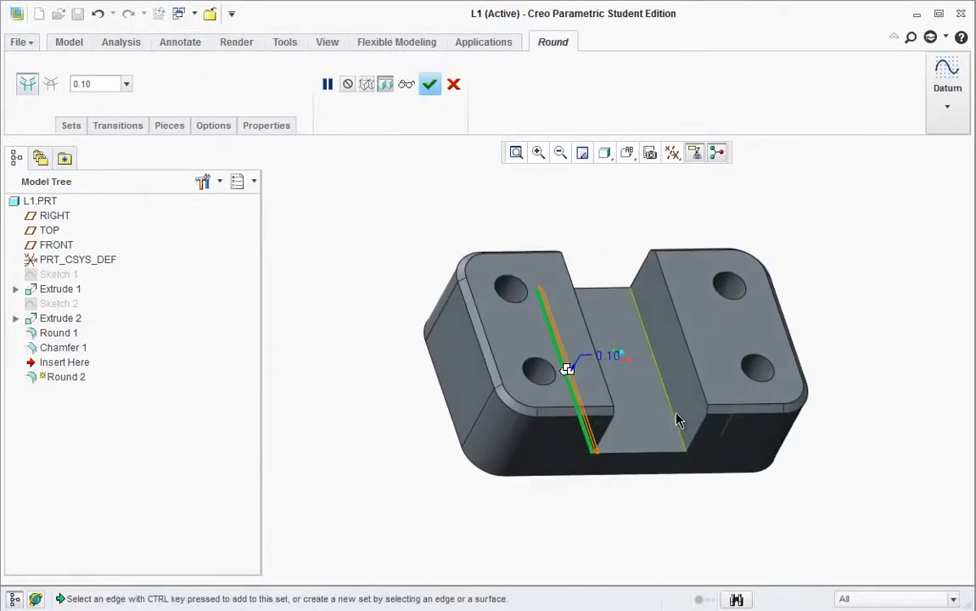
left_click(677, 414)
middle_click(679, 417)
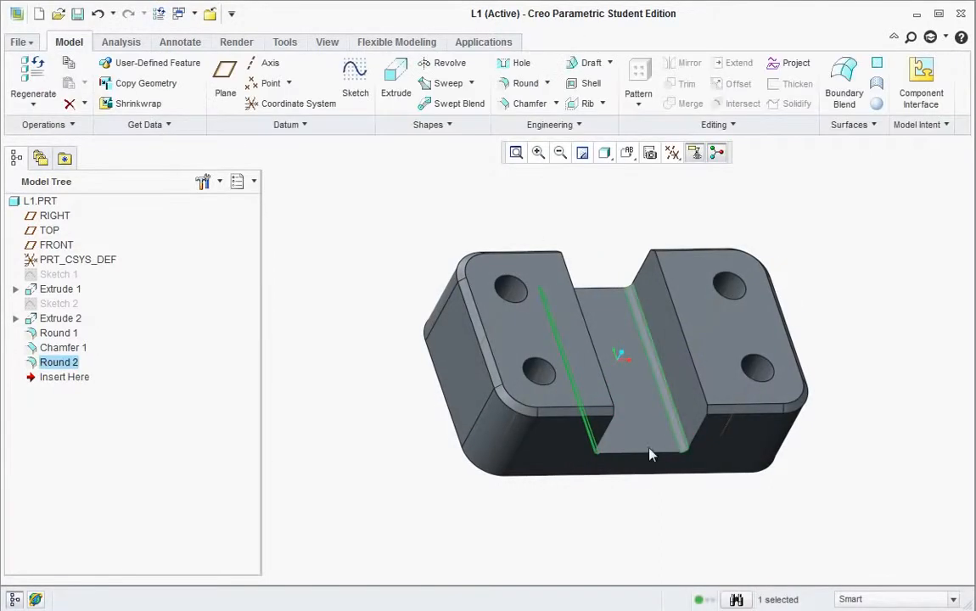
Step: Shell the block with a 0.06 wall thickness, removing the flat face opposite the slot
middle_click_drag(682, 486, 519, 545)
middle_click_drag(467, 527, 564, 250)
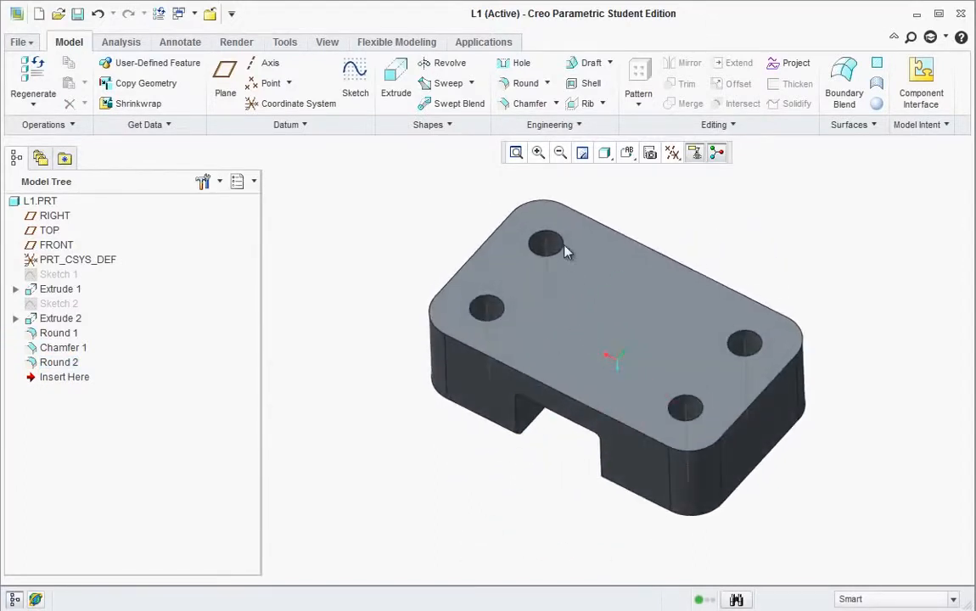
left_click(584, 83)
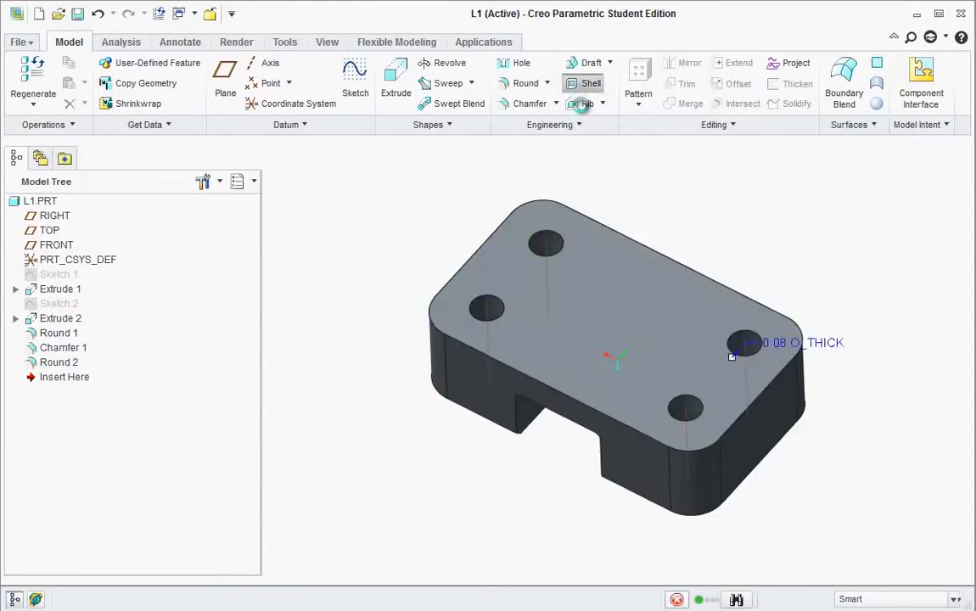
left_click(617, 291)
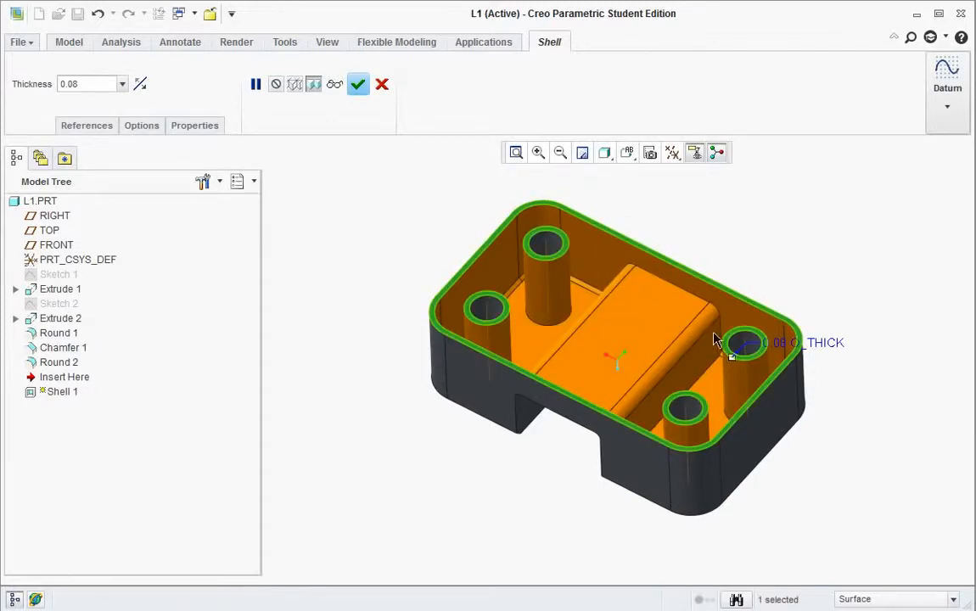
double_click(774, 342)
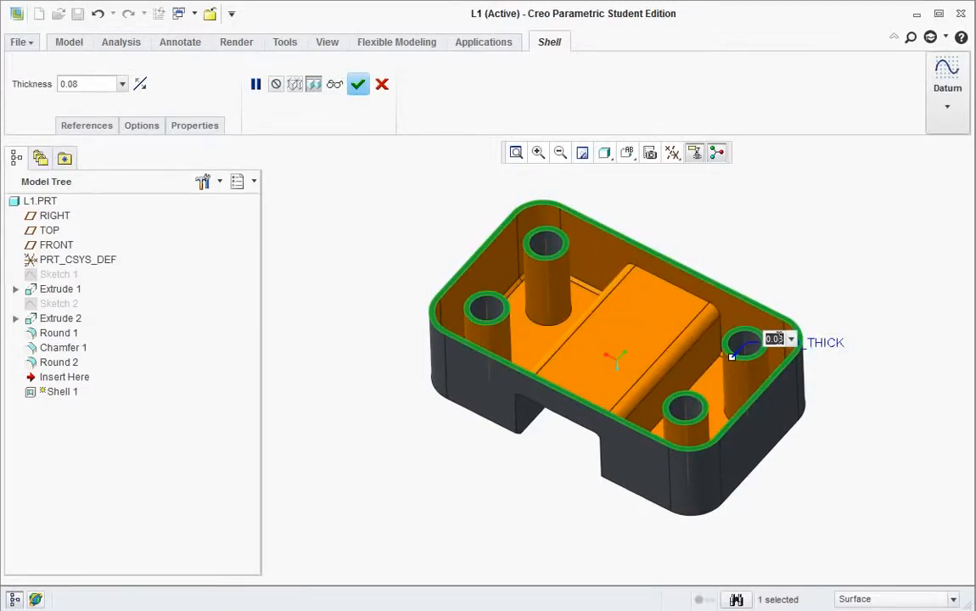
type(".06")
key("Return")
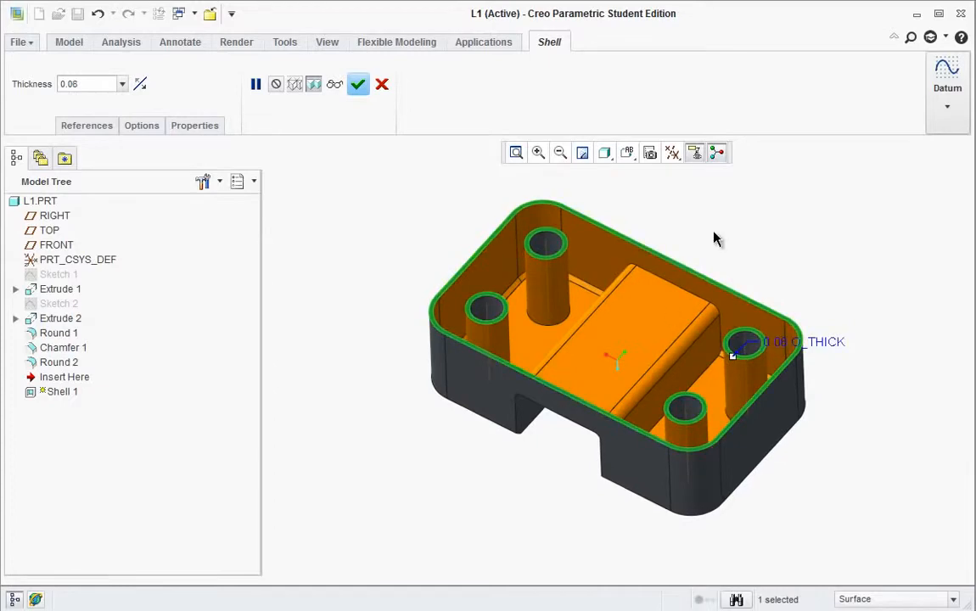
left_click(358, 84)
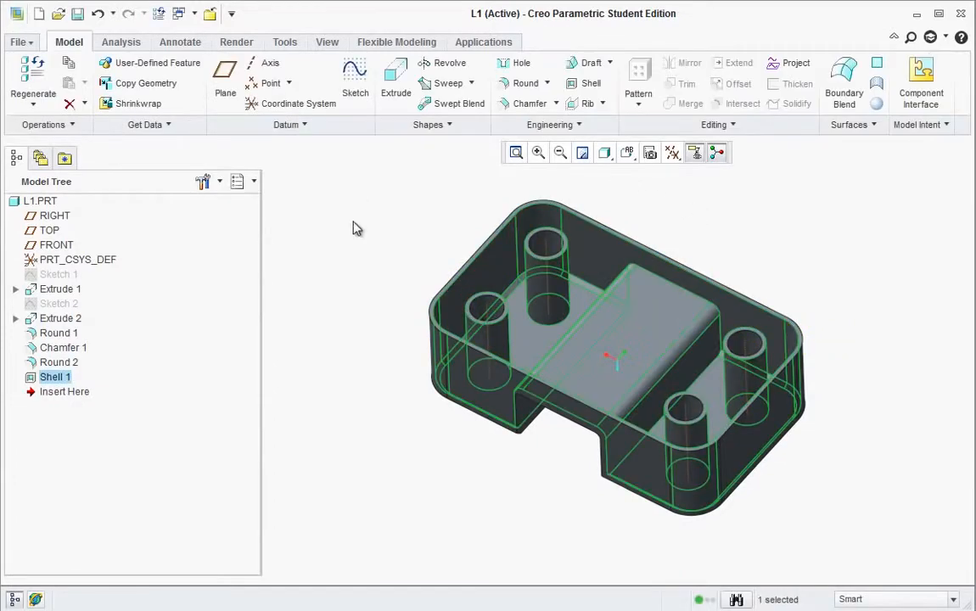
Step: Turn off the display of datum axes and view the part from its slotted side
mouse_move(385, 292)
middle_mouse_down()
mouse_move(368, 338)
mouse_move(381, 260)
mouse_move(438, 281)
mouse_move(374, 279)
middle_mouse_up()
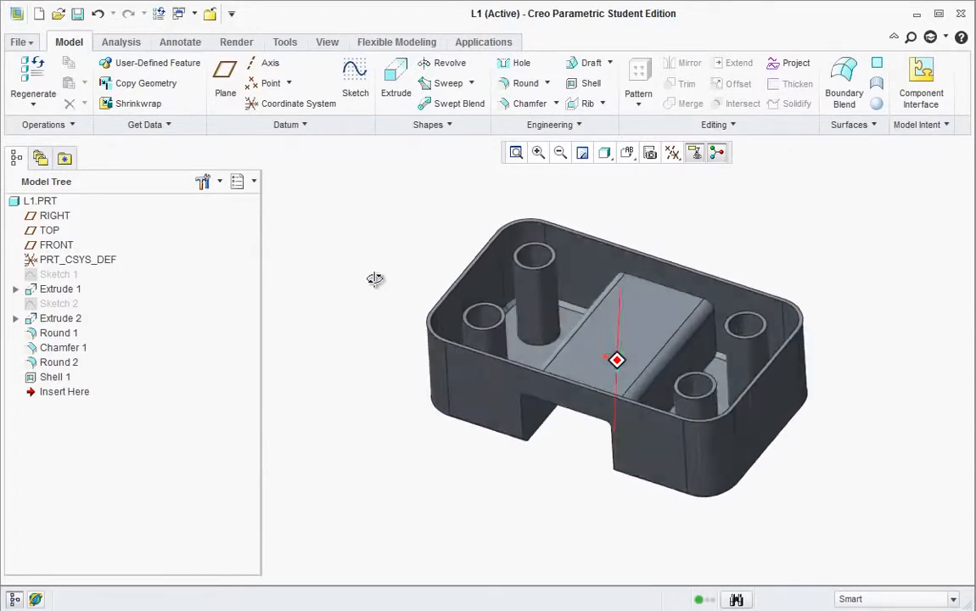
left_click(671, 159)
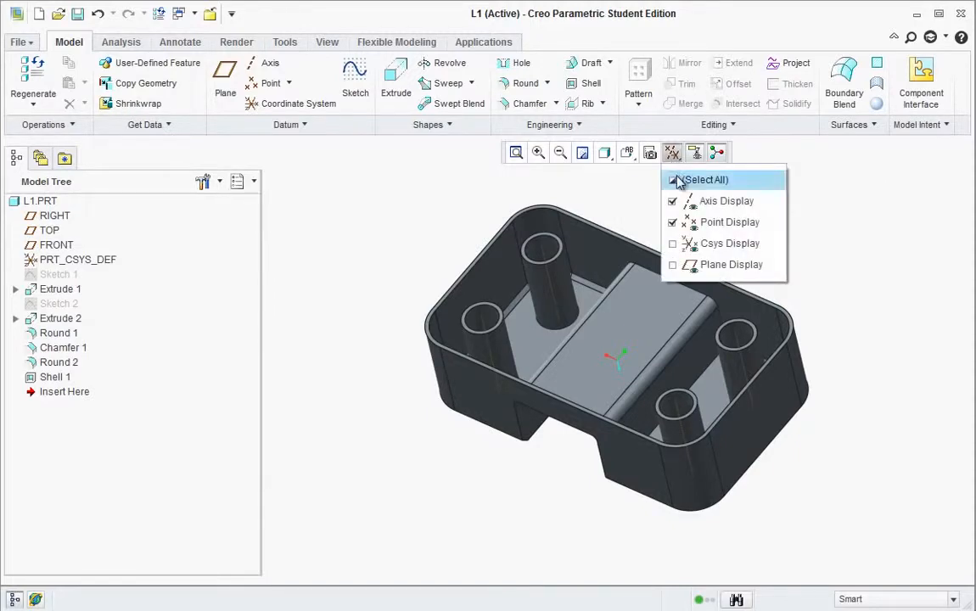
left_click(674, 205)
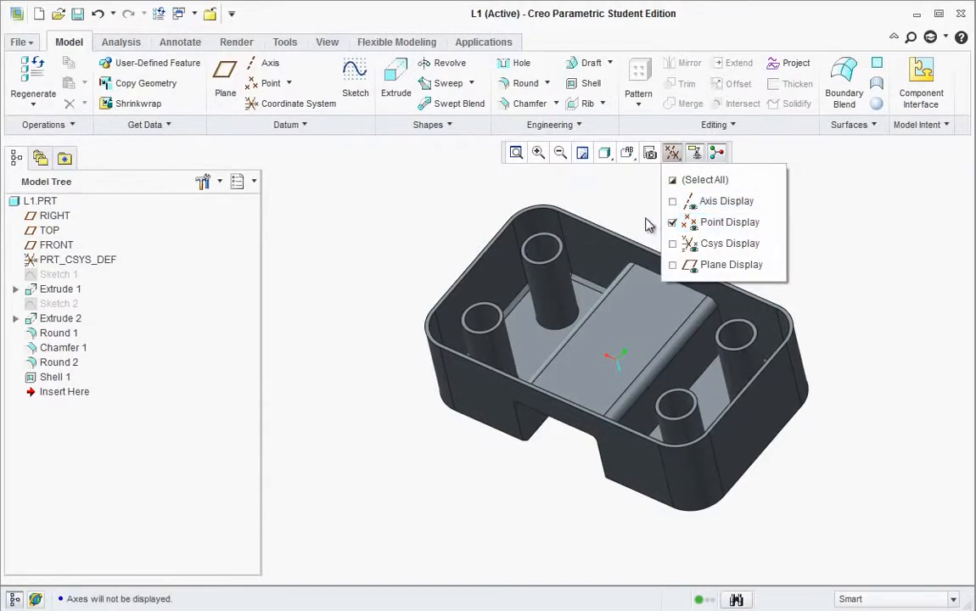
middle_click_drag(342, 268, 652, 376)
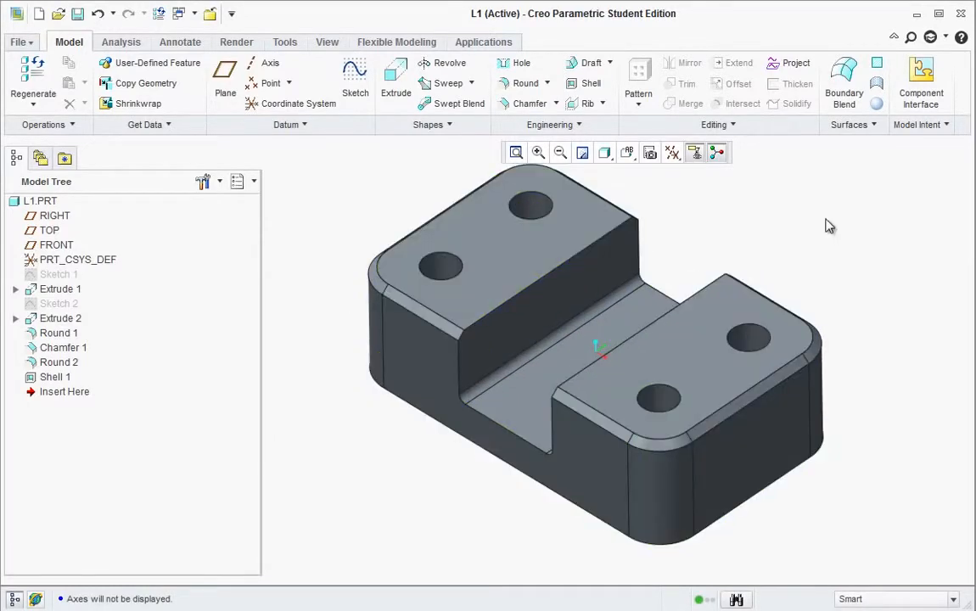
Step: Set the model's display style to Shading With Reflections
left_click(605, 155)
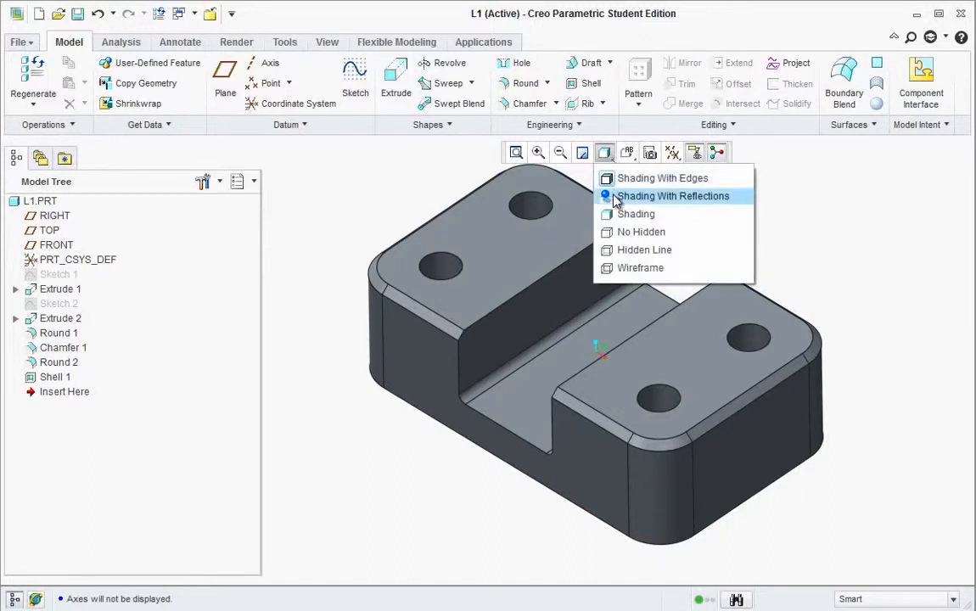
left_click(612, 197)
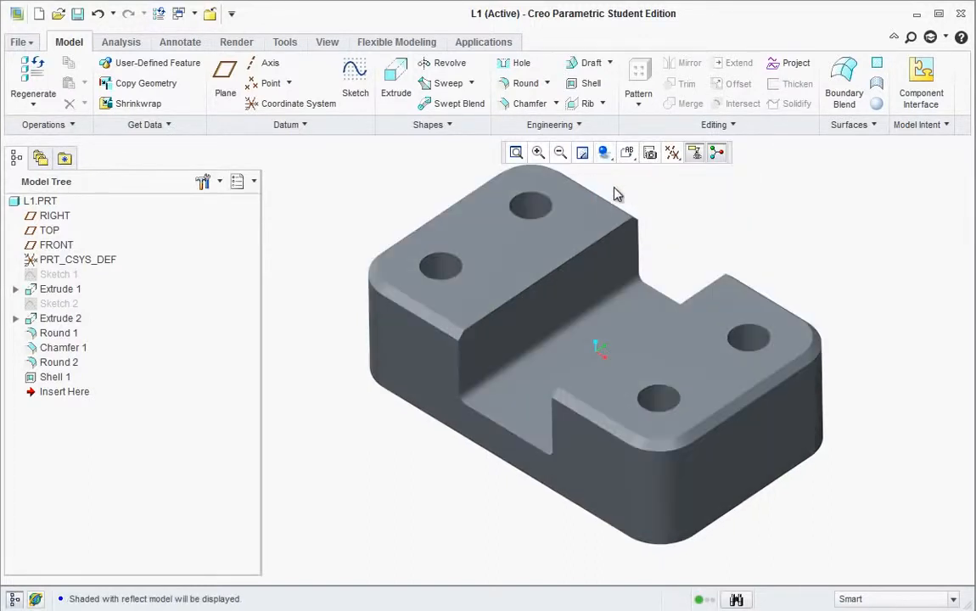
mouse_move(613, 176)
middle_mouse_down()
mouse_move(646, 308)
mouse_move(575, 337)
mouse_move(593, 303)
mouse_move(581, 319)
middle_mouse_up()
scroll(405, 370, "up", 2)
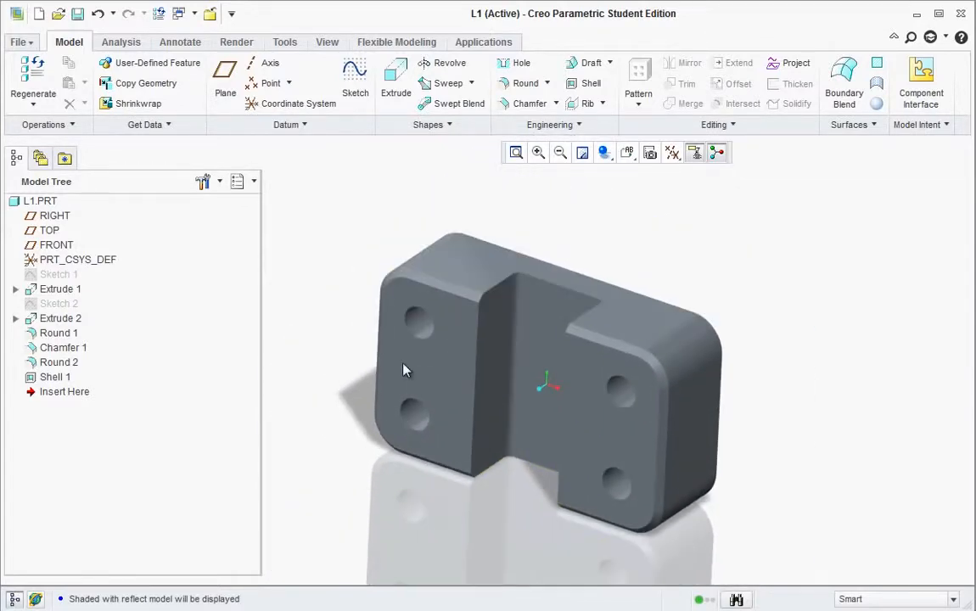
Step: View the block in Hidden Line style and restore Shading With Reflections
left_click(604, 153)
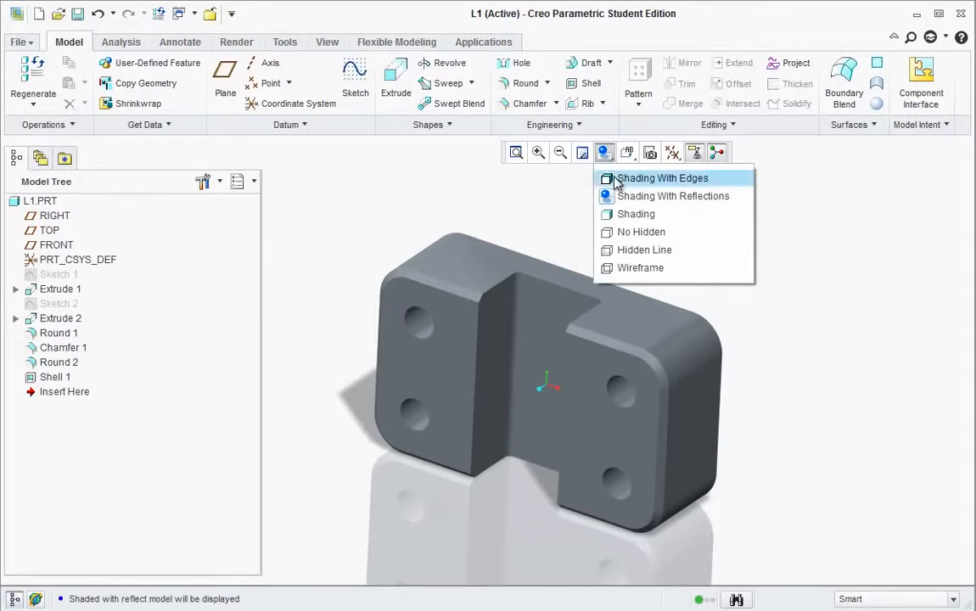
left_click(618, 250)
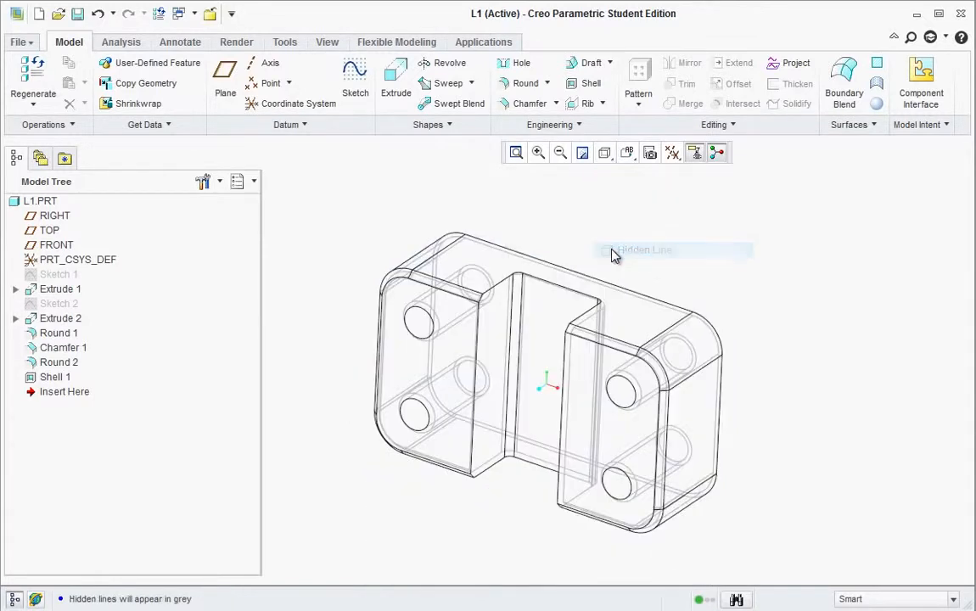
left_click(611, 160)
left_click(611, 194)
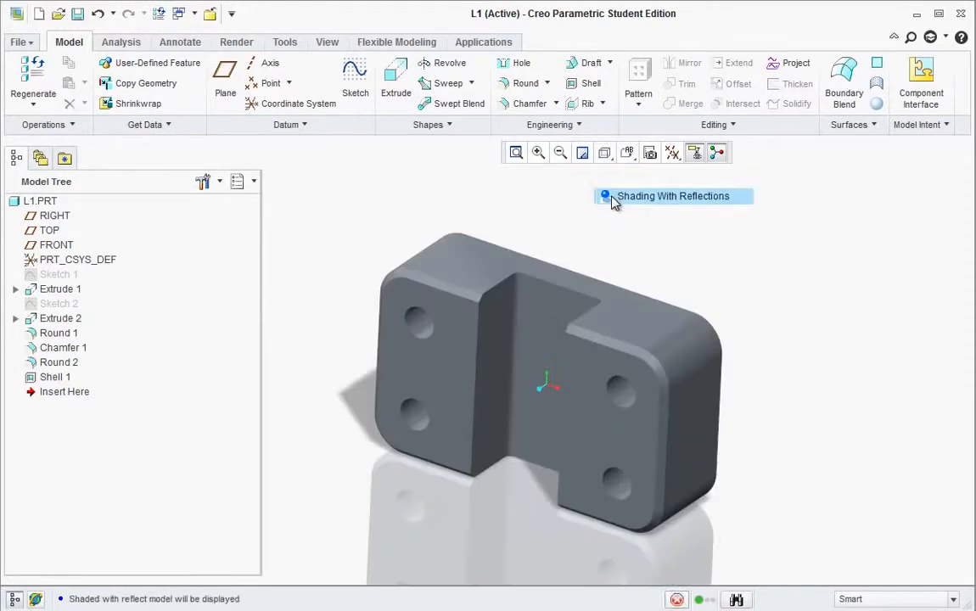
scroll(383, 316, "up", 2)
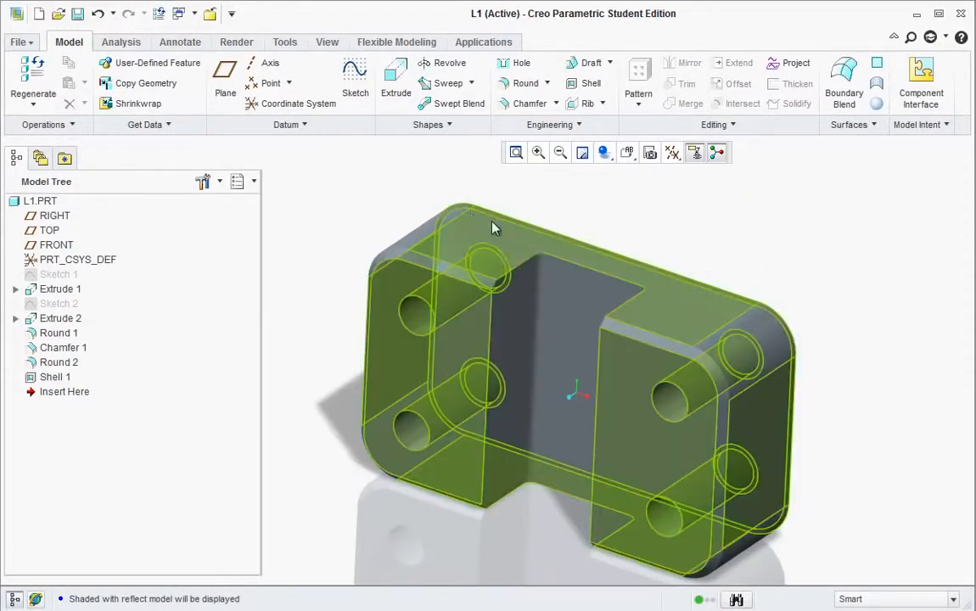
Step: Apply the bright red appearance to the cylindrical surfaces of the two upper holes in the block
left_click(237, 44)
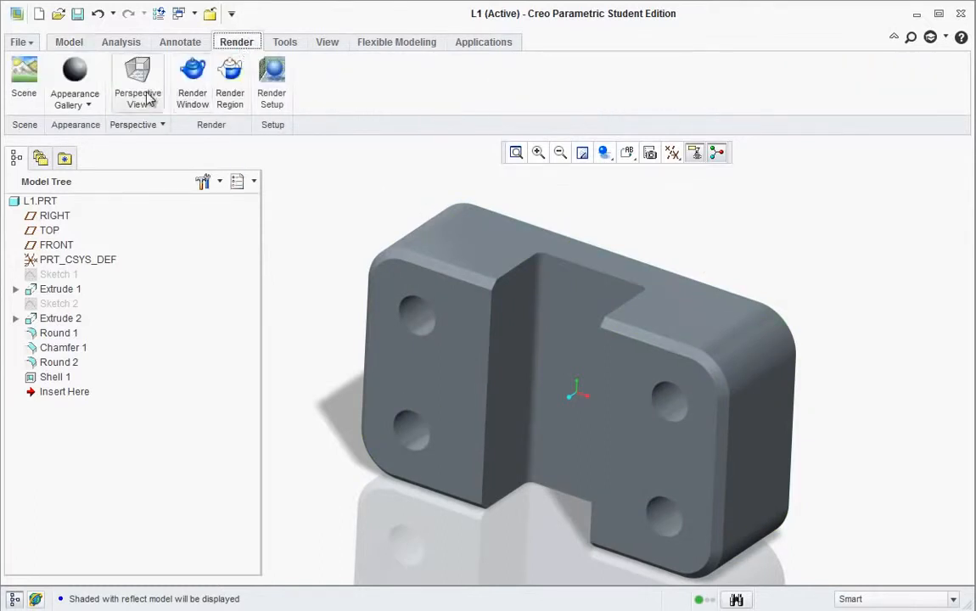
left_click(90, 107)
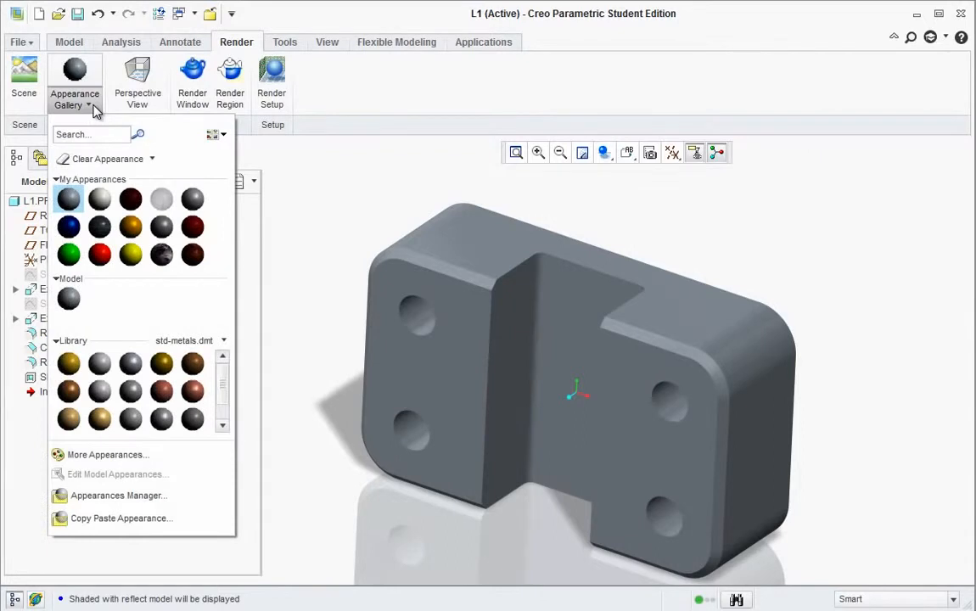
left_click(100, 256)
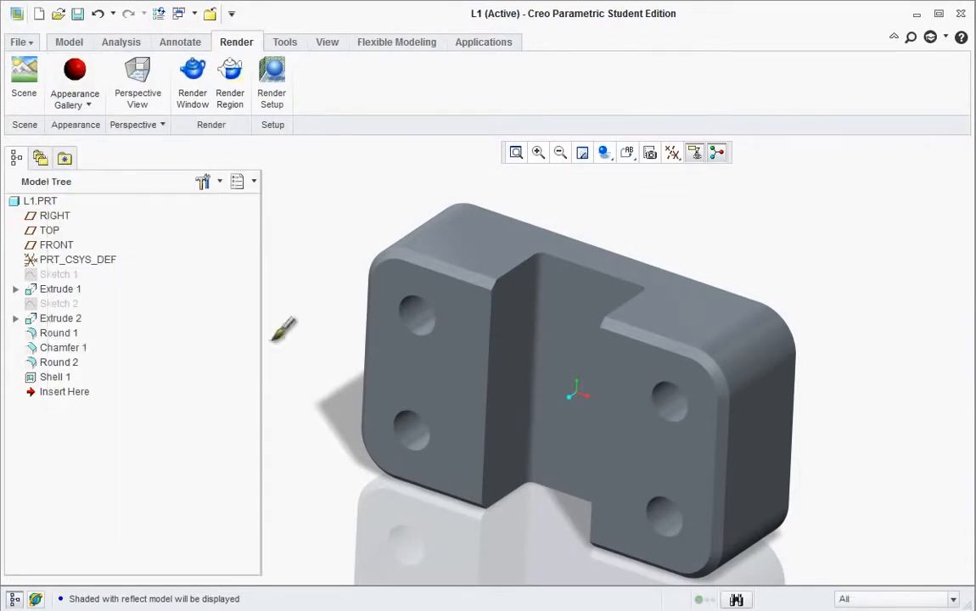
left_click(426, 310)
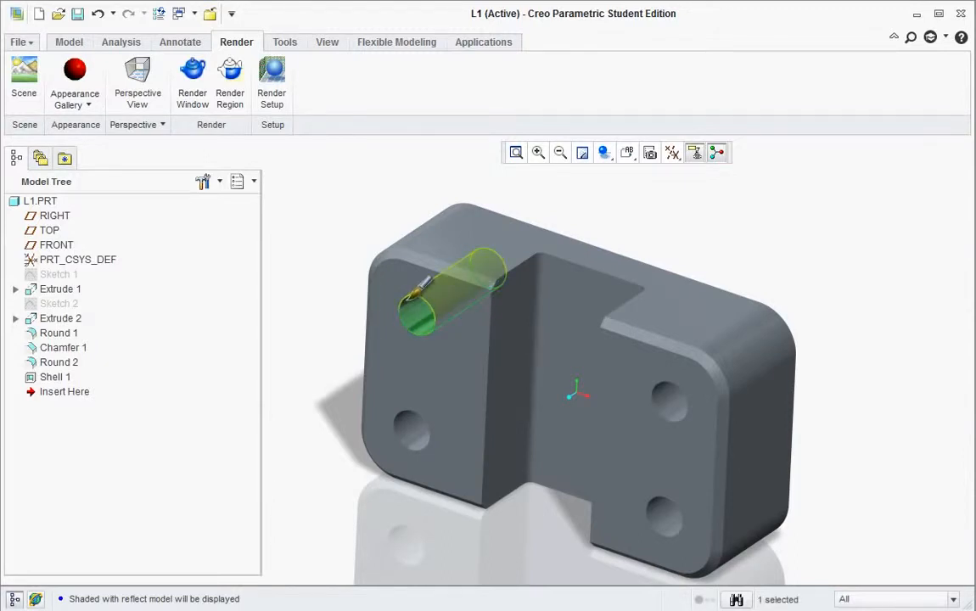
left_click(412, 287)
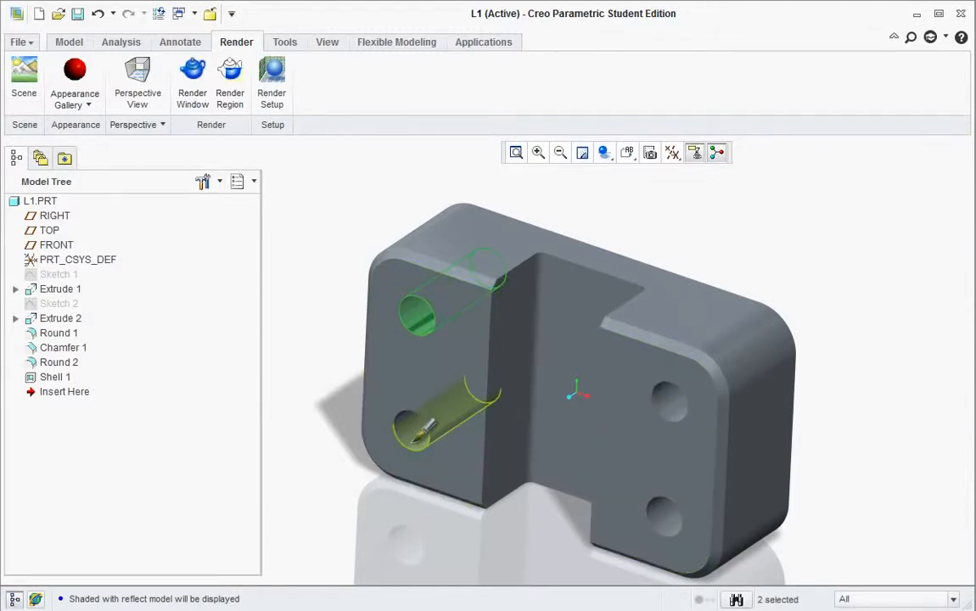
left_click(668, 380)
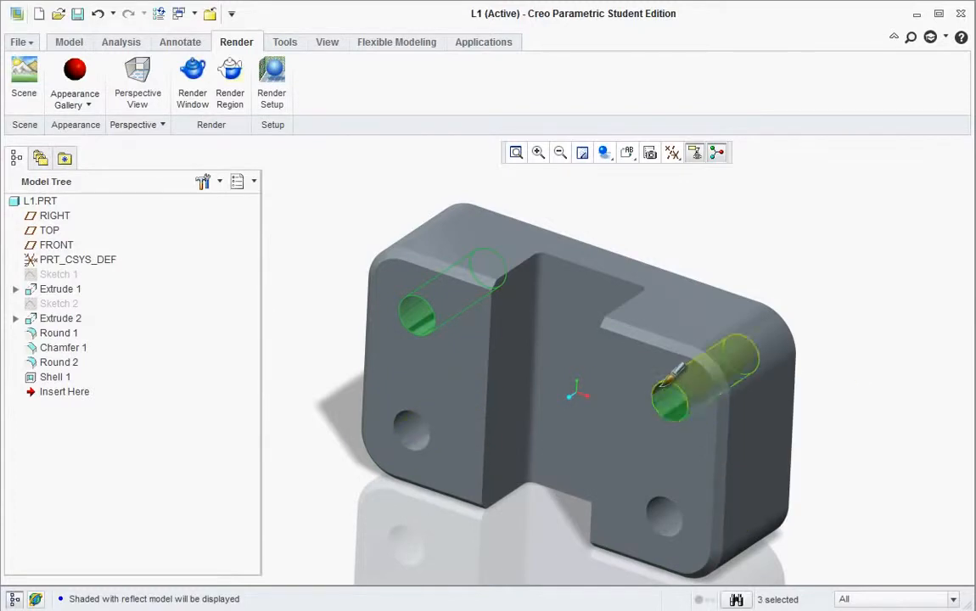
left_click(670, 375)
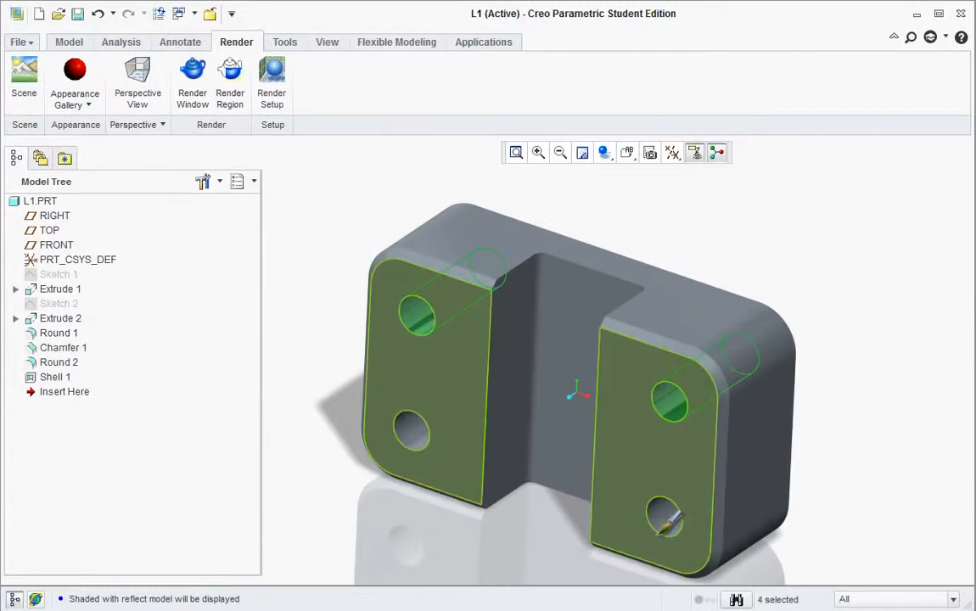
left_click(660, 534, "ctrl")
left_click(652, 532, "ctrl")
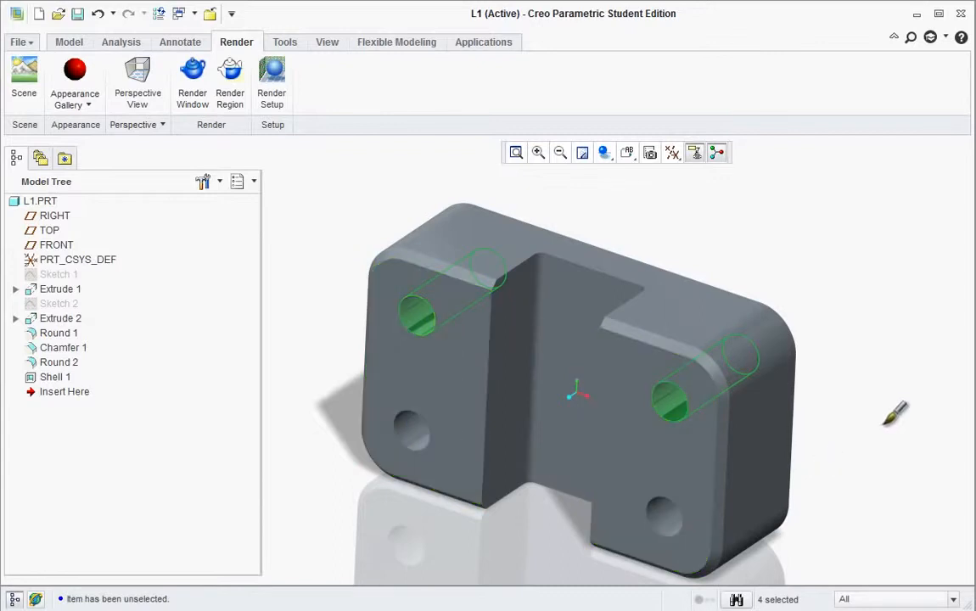
middle_click(848, 348)
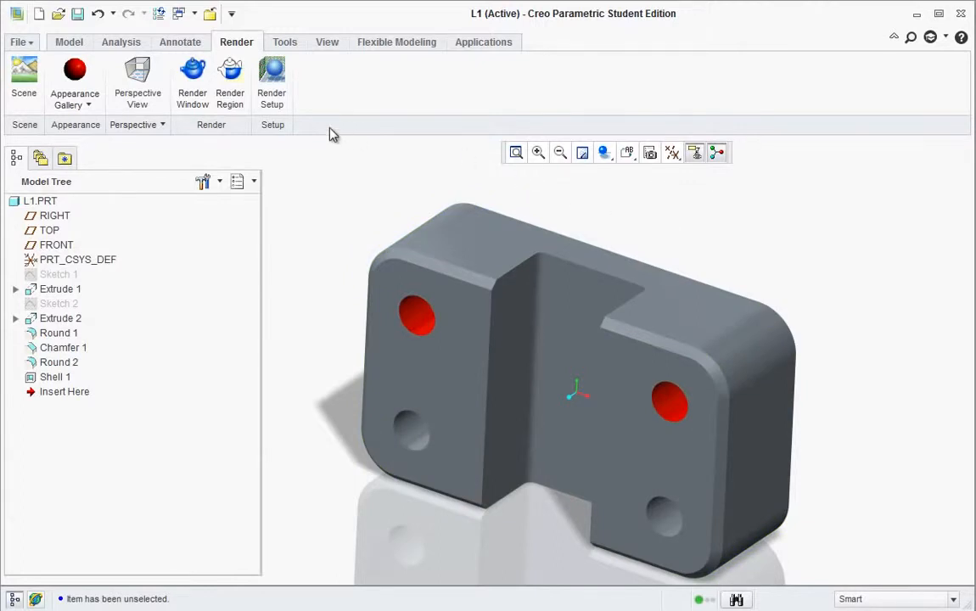
Step: Apply the golden-orange appearance to the whole part, using the Part selection filter
left_click(94, 104)
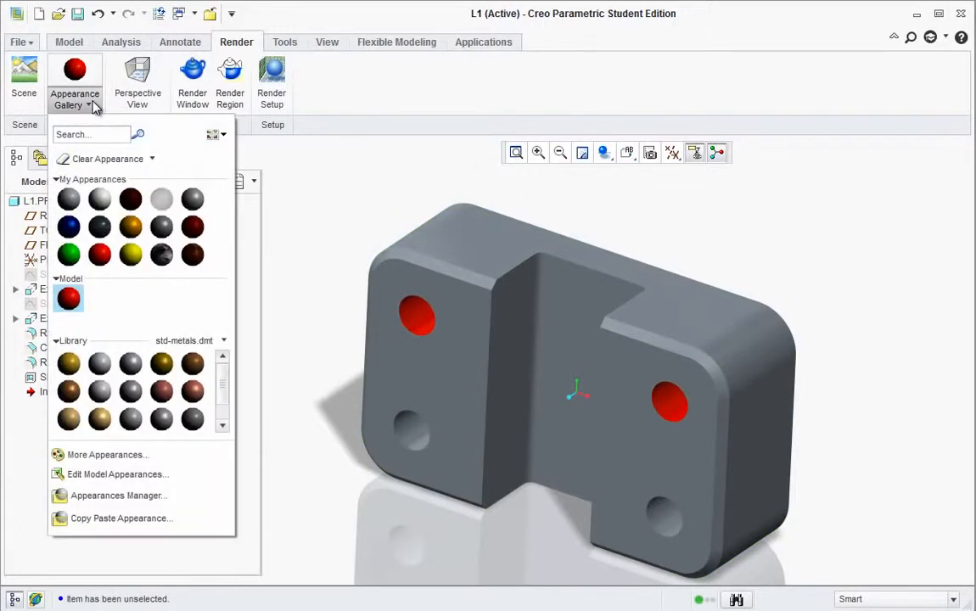
left_click(134, 231)
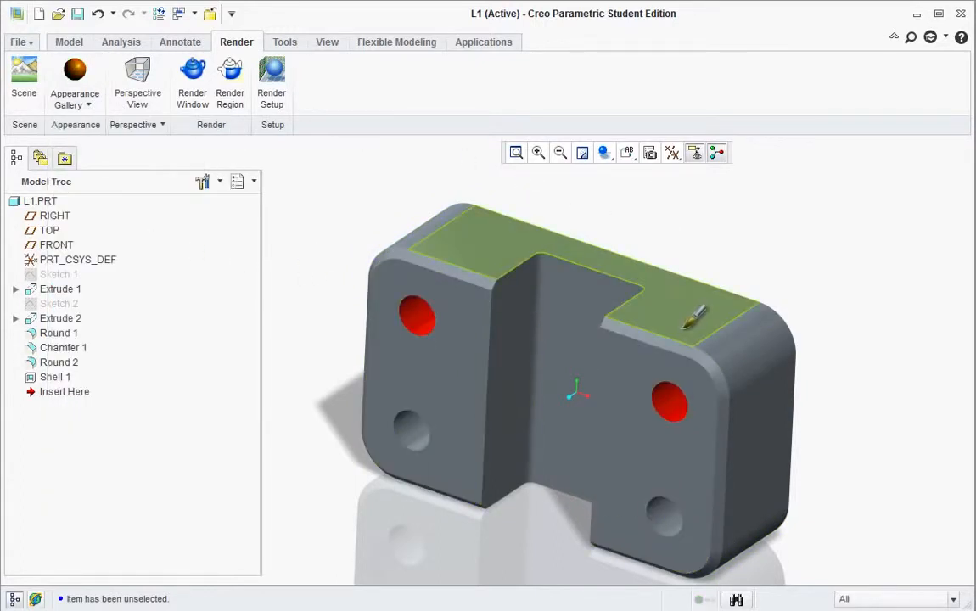
left_click(954, 600)
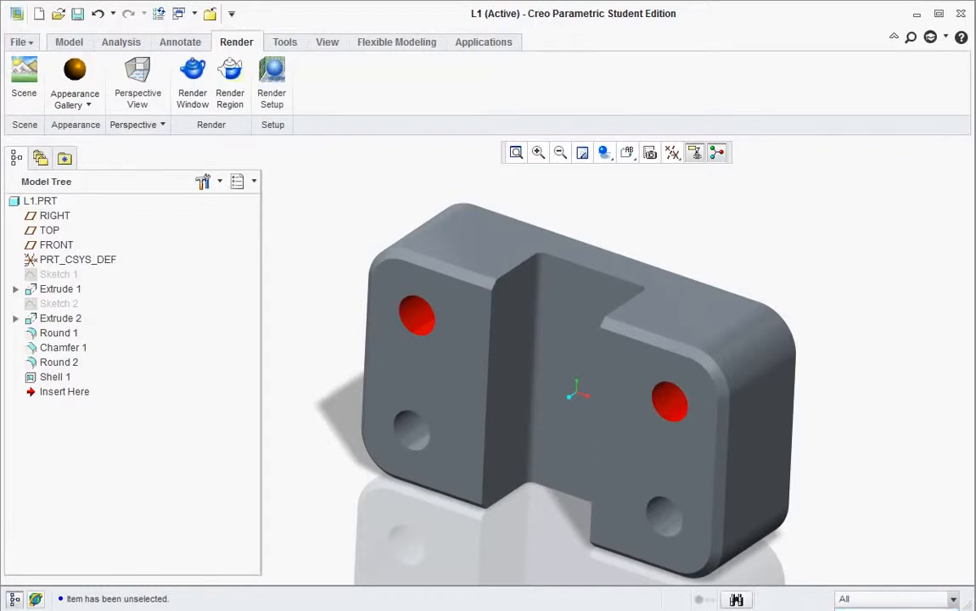
left_click(883, 609)
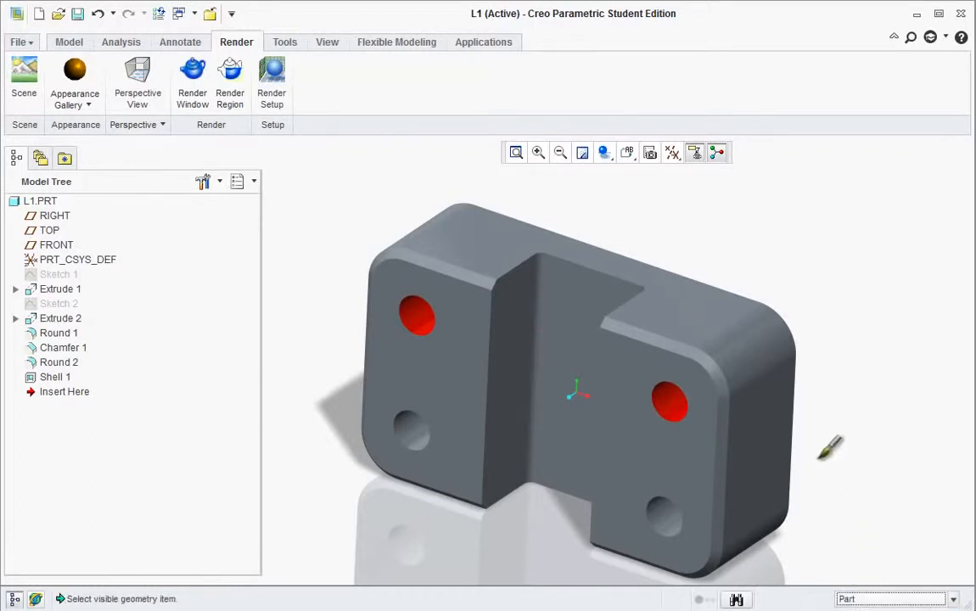
left_click(686, 318)
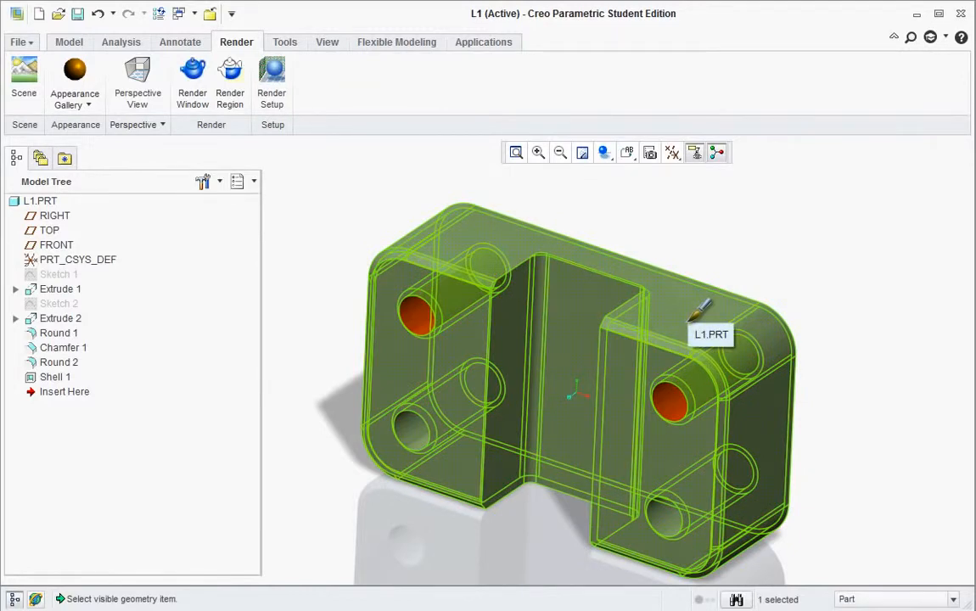
middle_click(696, 319)
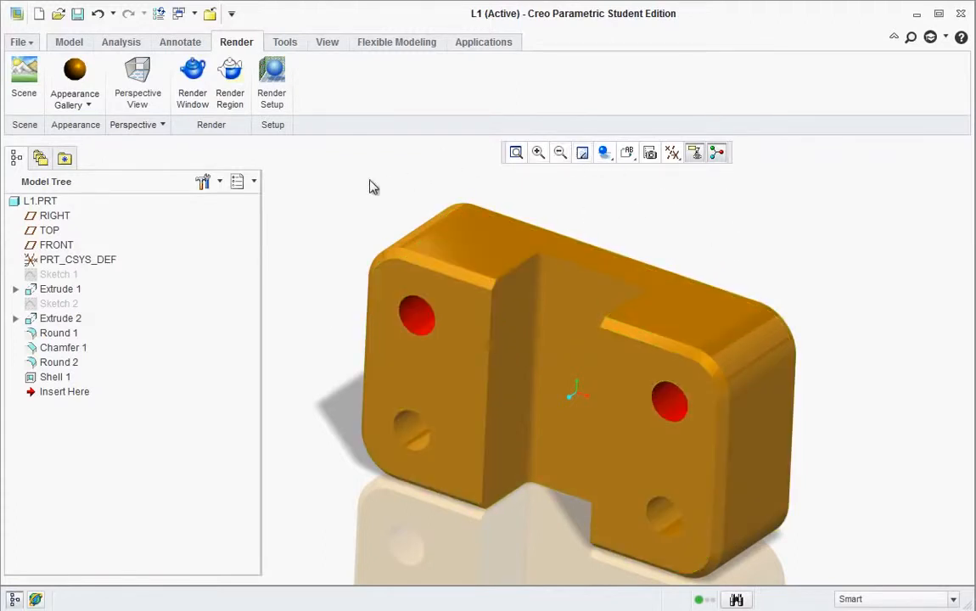
Step: Render the model window and set the Photolux render quality to High
left_click(190, 97)
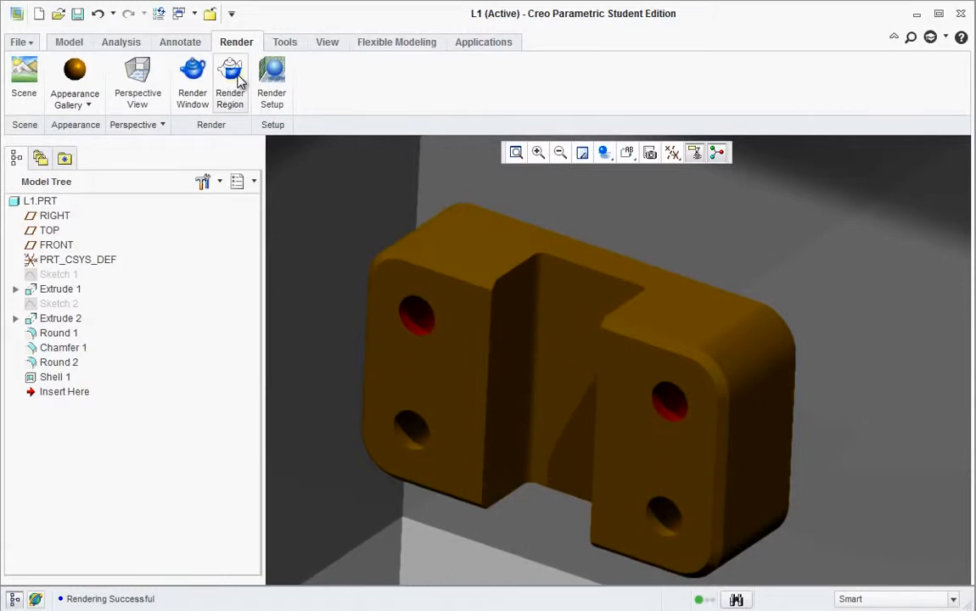
left_click(272, 81)
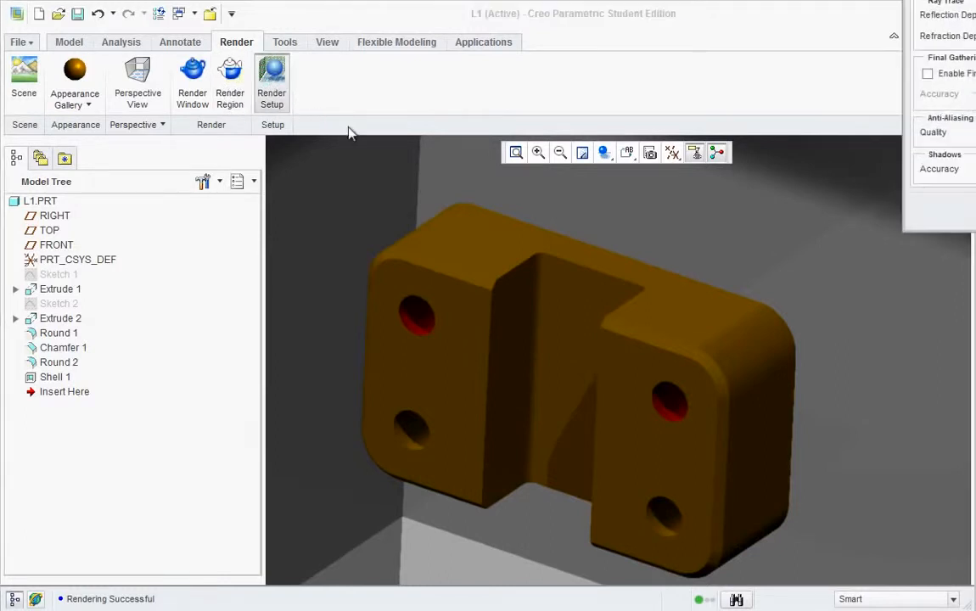
left_click_drag(900, 2, 834, 28)
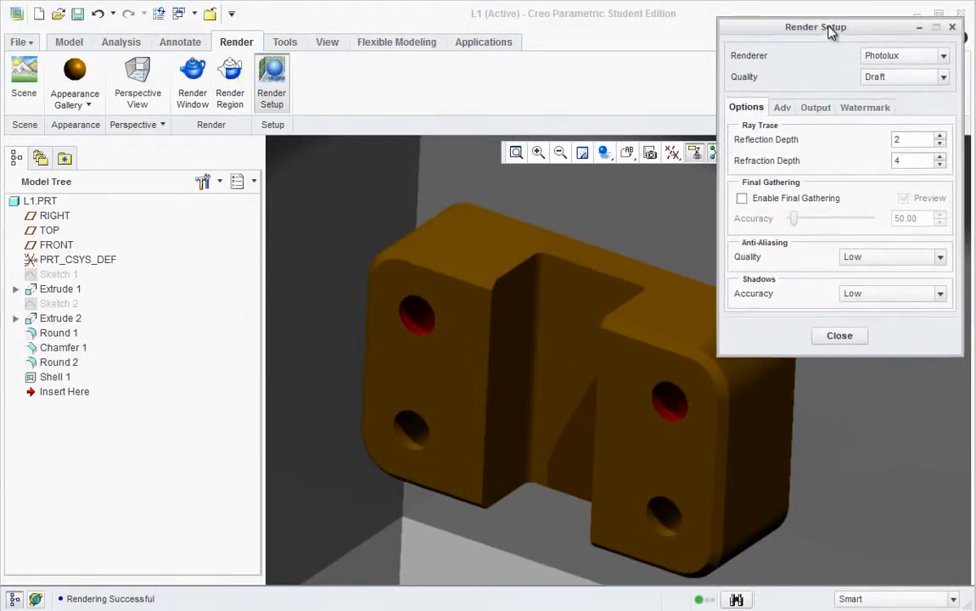
left_click(941, 78)
left_click(902, 106)
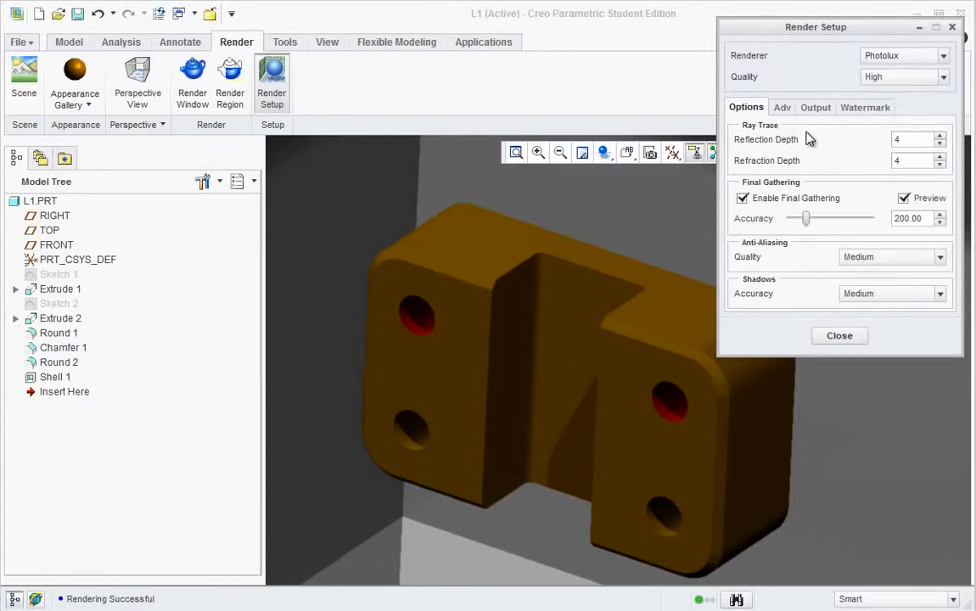
left_click(939, 157)
left_click(940, 256)
left_click(940, 256)
left_click(940, 293)
left_click(852, 333)
Step: Enable Global Illumination in the advanced render settings and render the window again
left_click(782, 109)
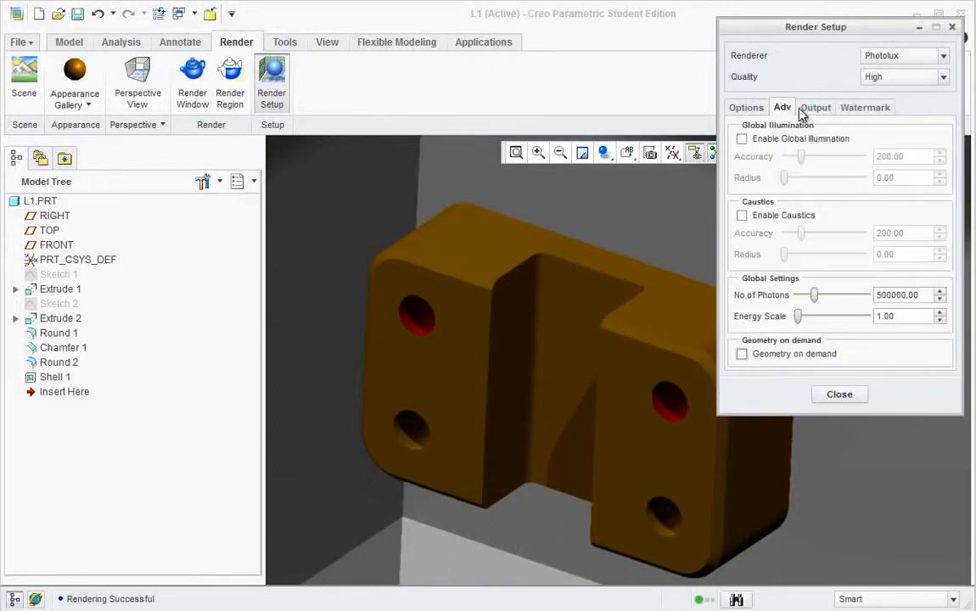
left_click(742, 140)
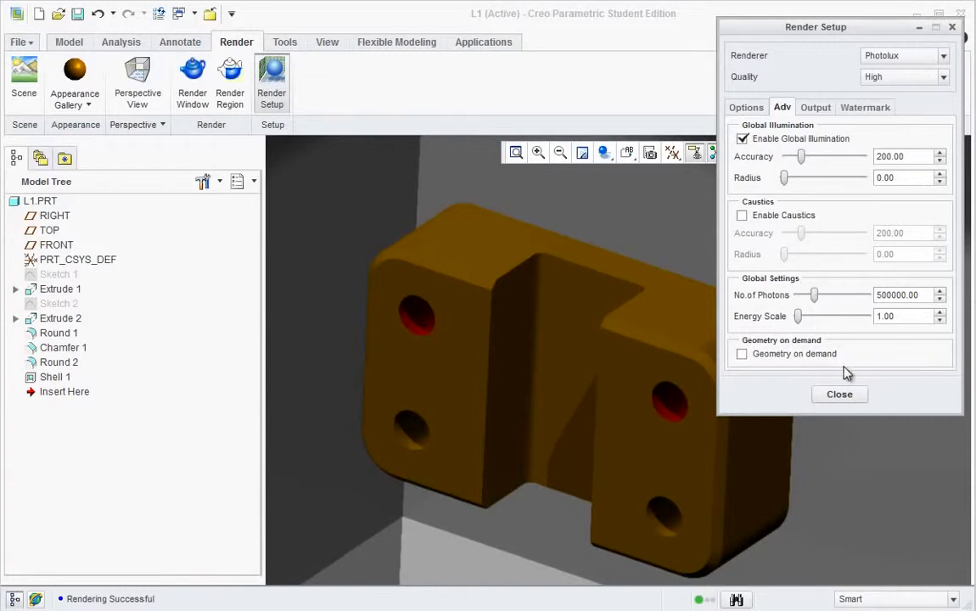
left_click(943, 57)
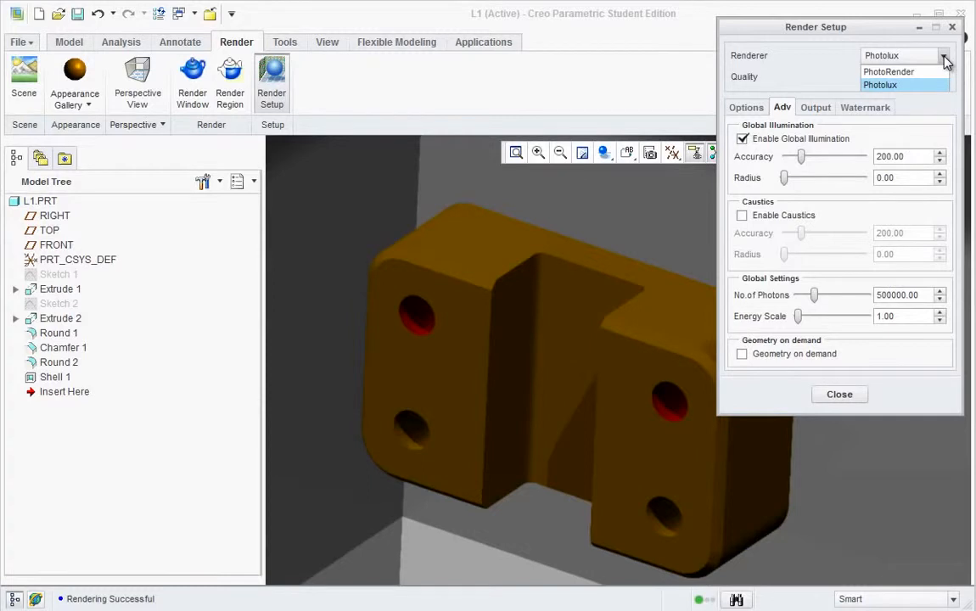
left_click(943, 58)
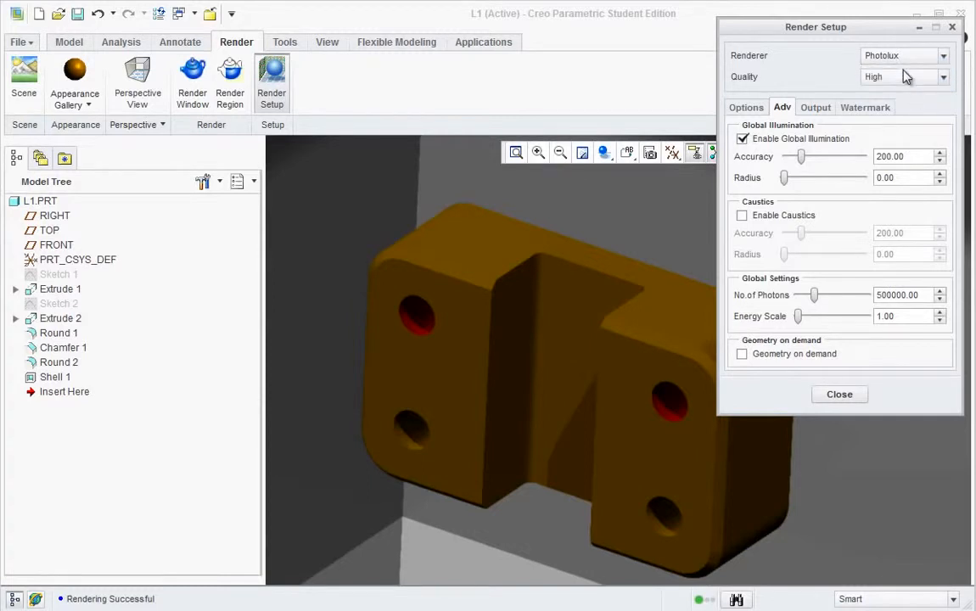
left_click(840, 395)
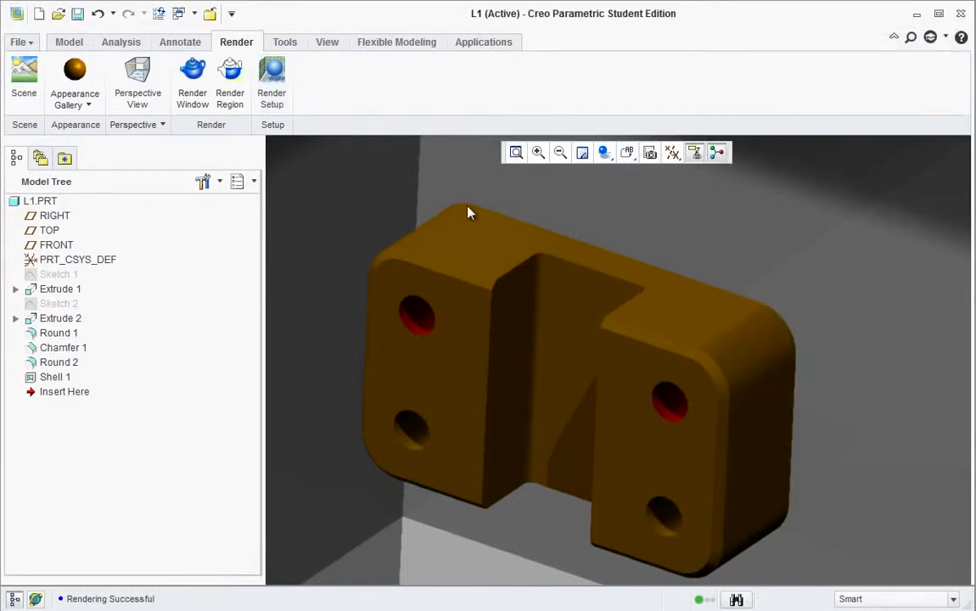
left_click(194, 81)
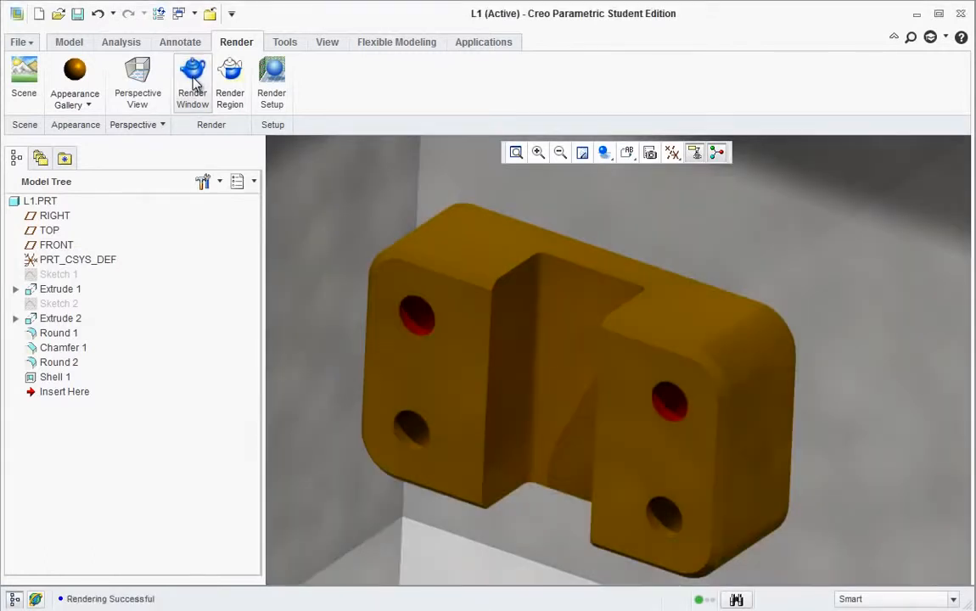
Step: Switch to perspective view and render the part in the photolux-studio-hard scene
left_click(140, 85)
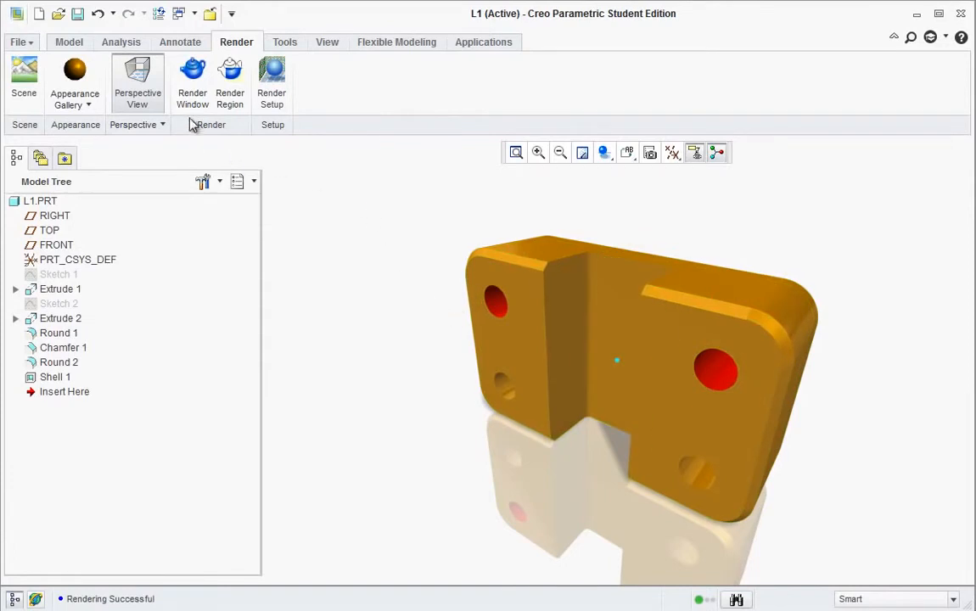
left_click(25, 83)
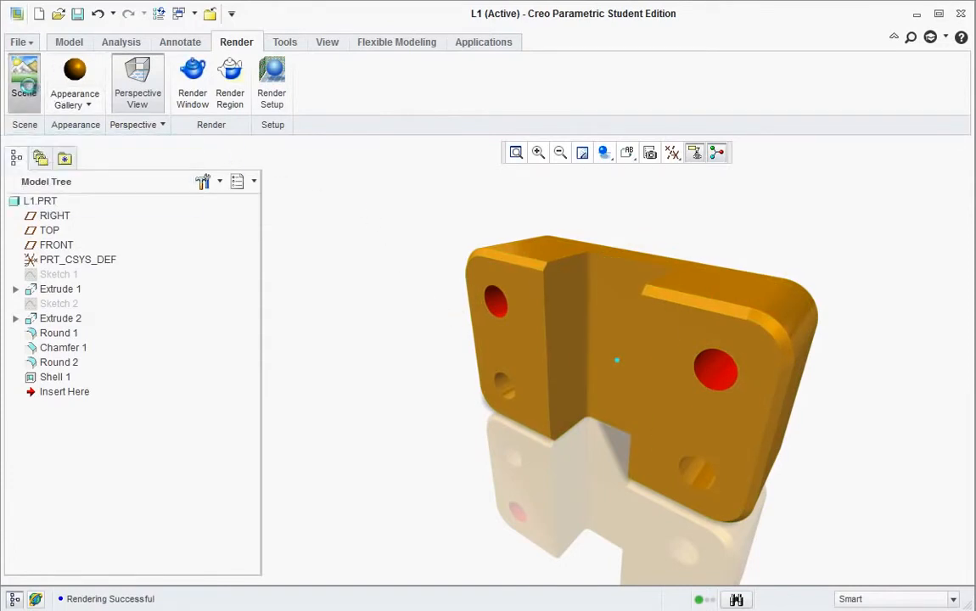
left_click_drag(189, 173, 252, 91)
left_click_drag(331, 335, 334, 457)
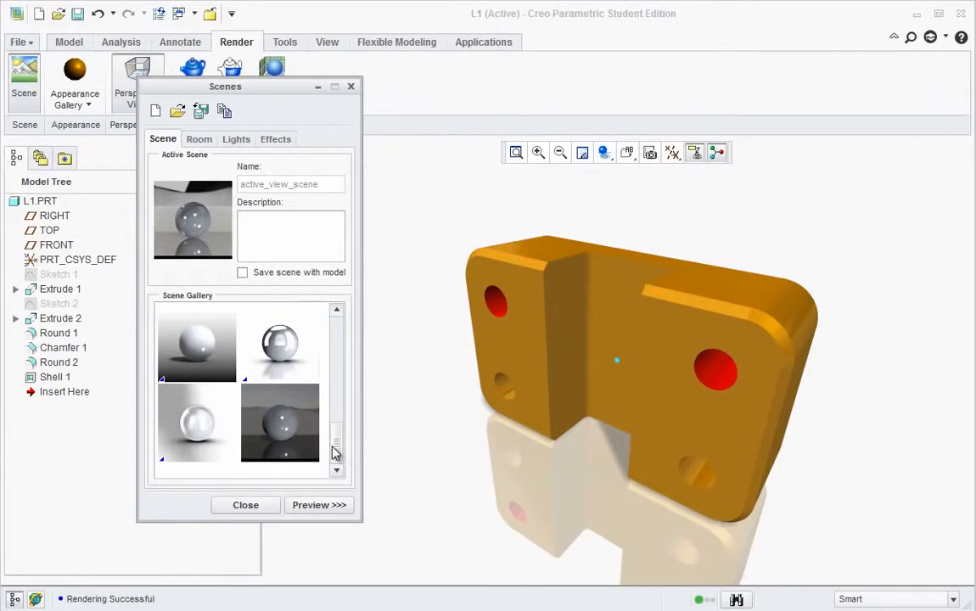
left_click(284, 356)
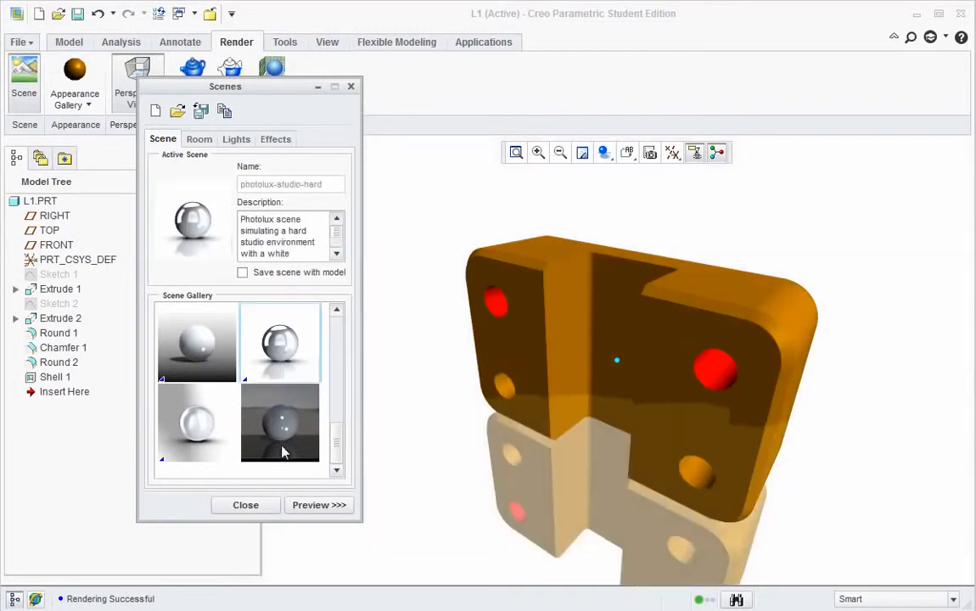
left_click(255, 506)
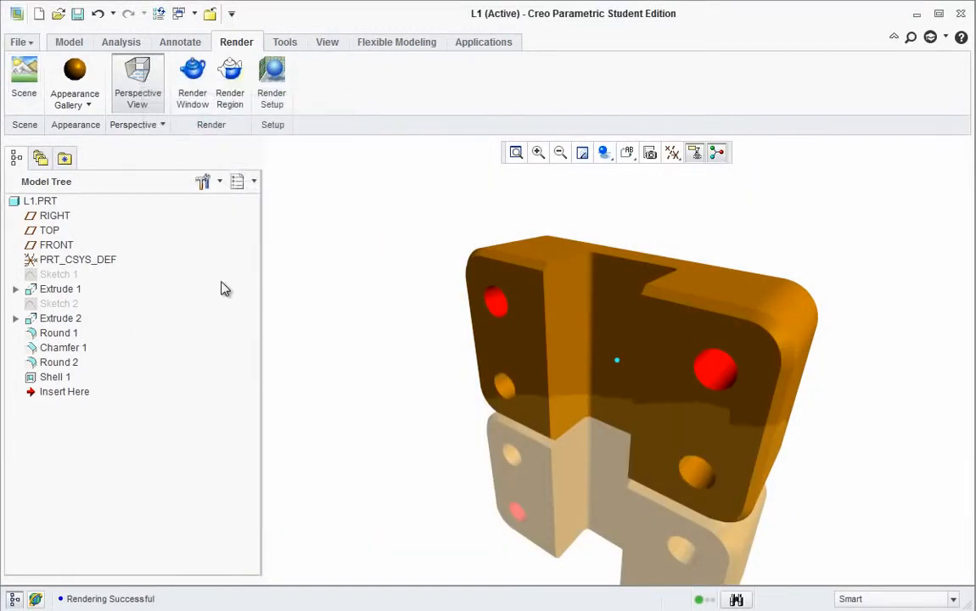
left_click(194, 98)
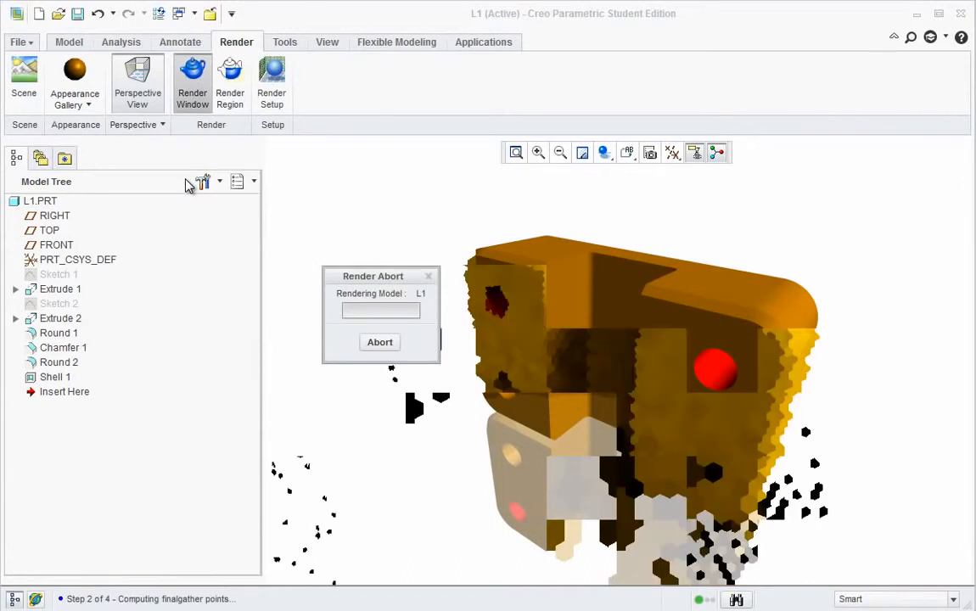